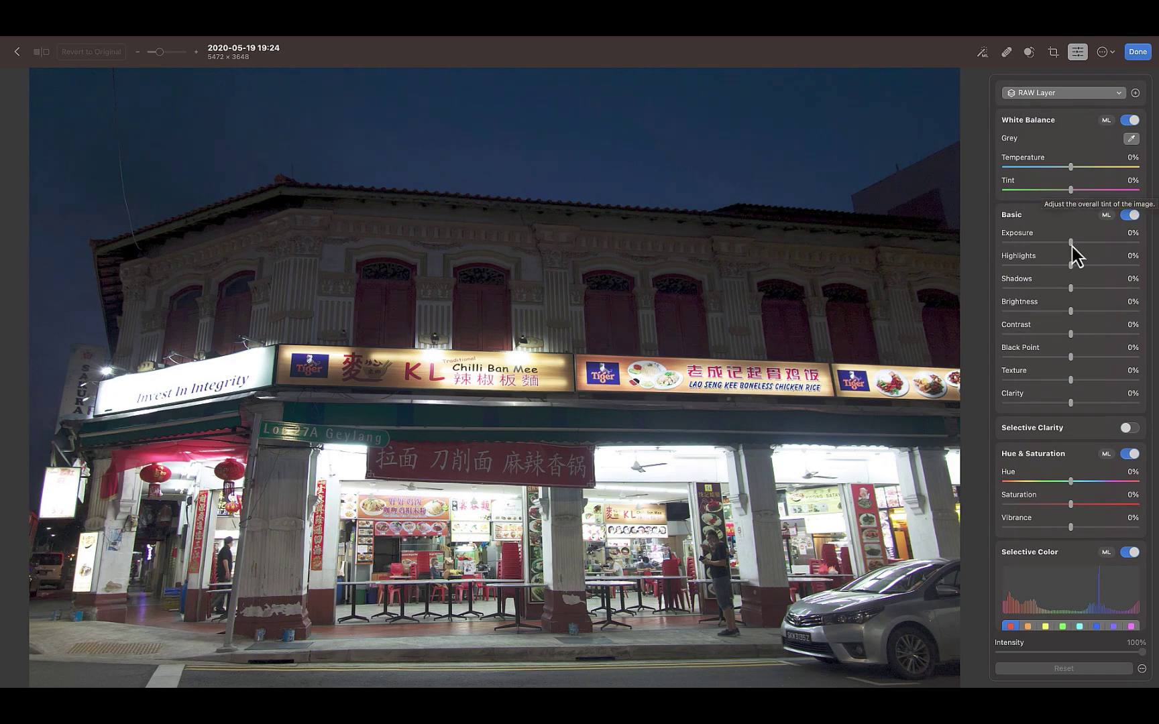
Raise the night street photo's Exposure to 38% and add a Linear Gradient mask layer
{"action": "left_click_drag", "start_coordinate": [1071, 247], "coordinate": [1085, 247]}
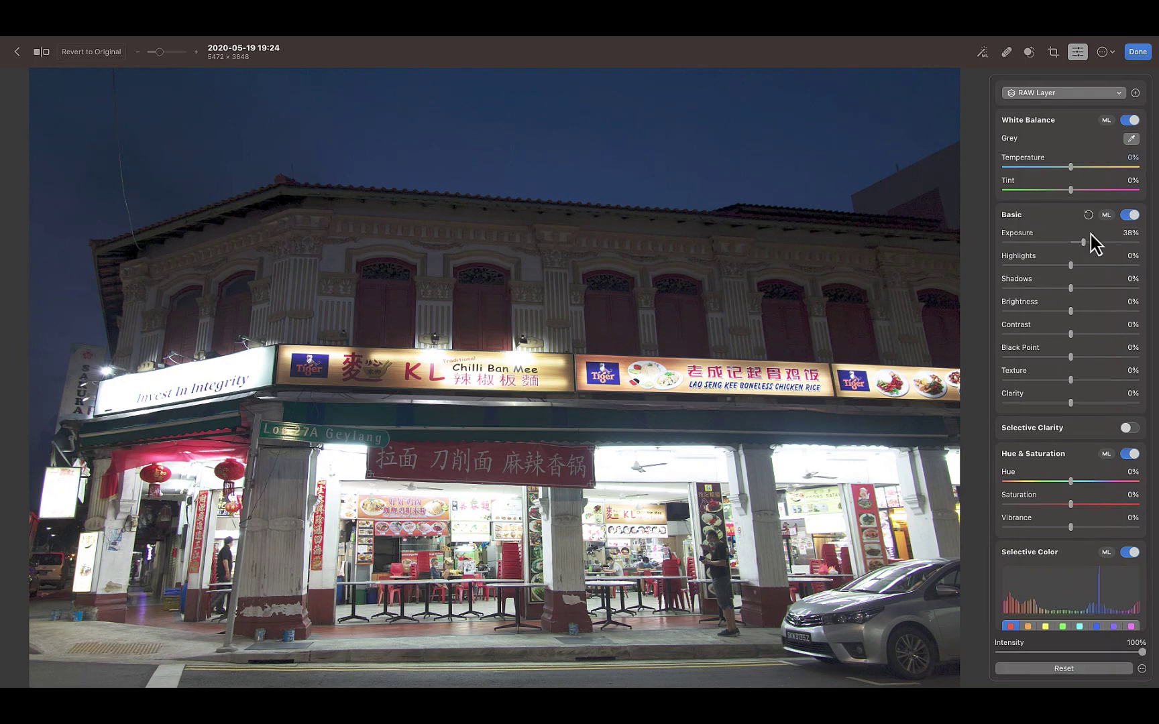
{"action": "left_click", "coordinate": [1135, 93]}
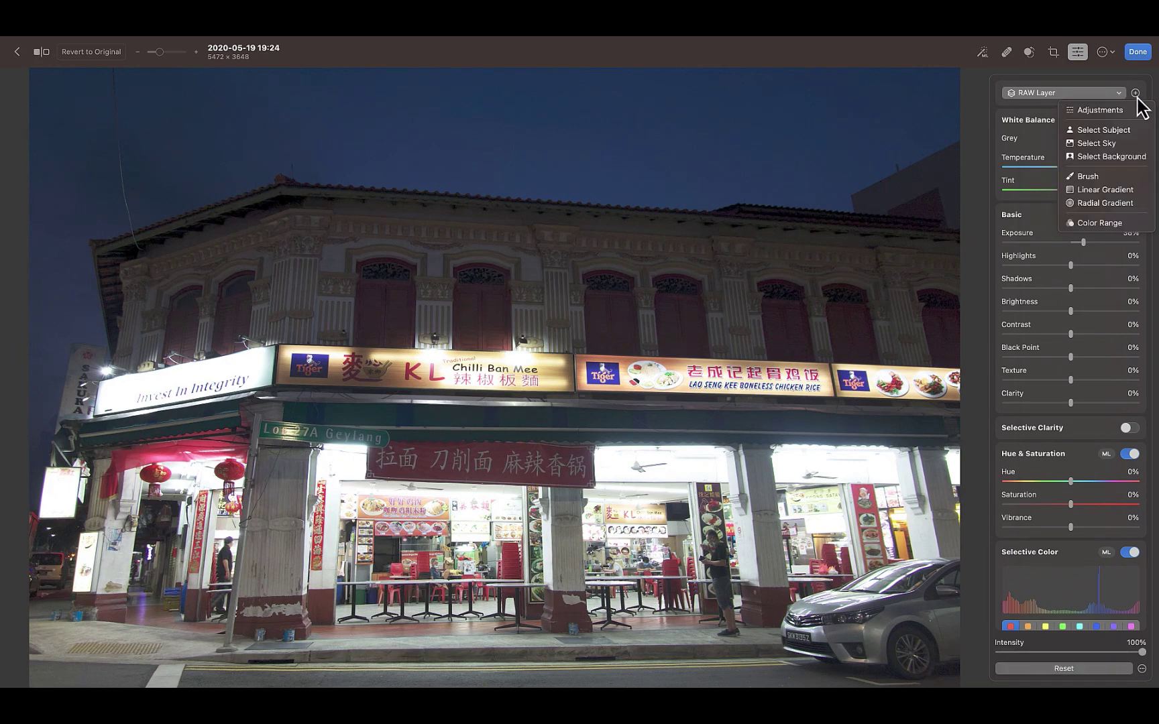
{"action": "left_click", "coordinate": [1090, 189]}
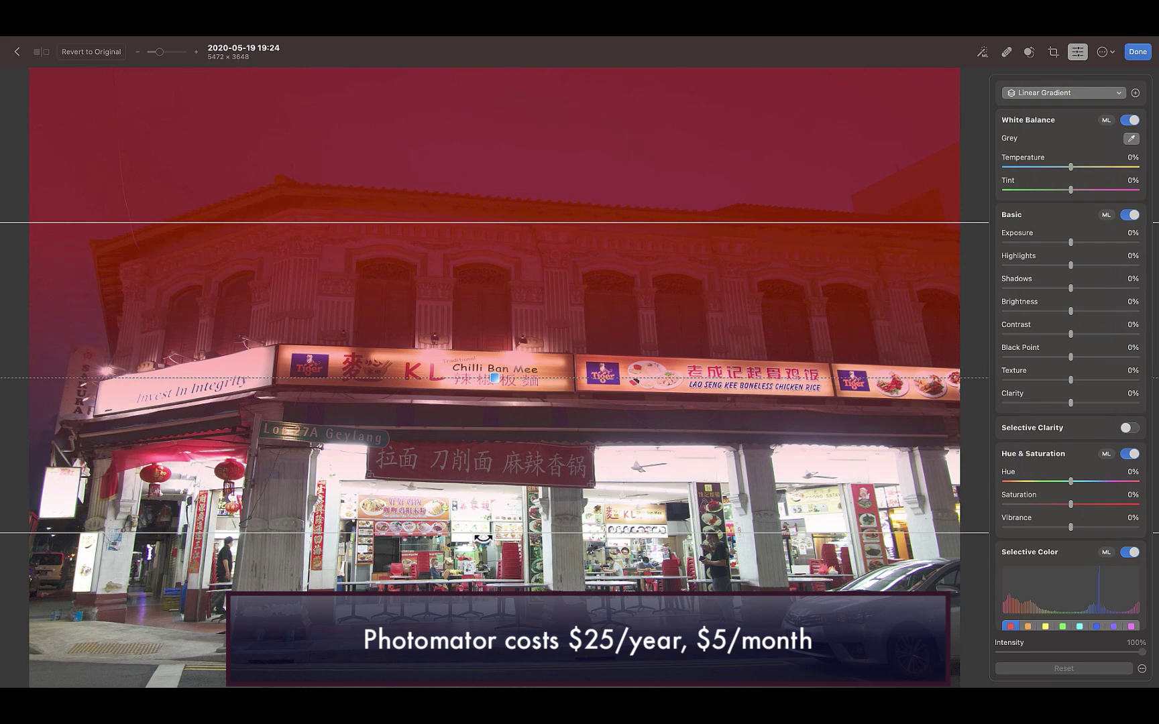
Pull the gradient up over the upper building and lift its Shadows to about 41%
{"action": "left_click_drag", "start_coordinate": [483, 535], "coordinate": [502, 395]}
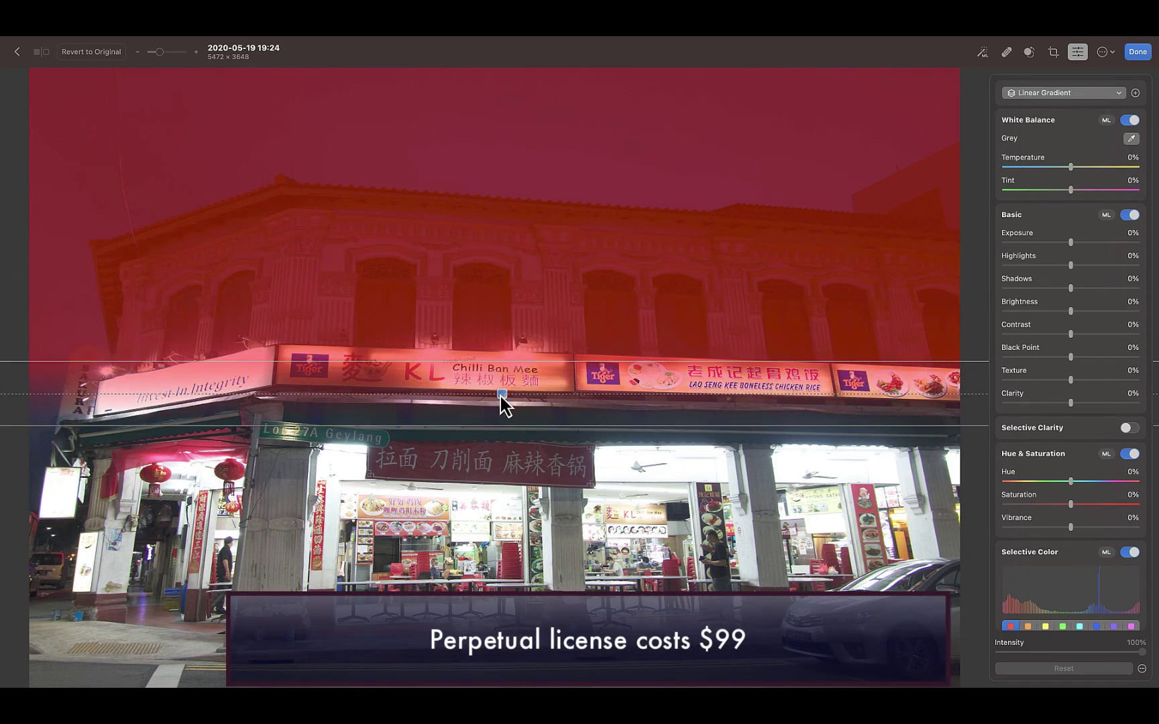
{"action": "left_click_drag", "start_coordinate": [1071, 289], "coordinate": [1101, 289]}
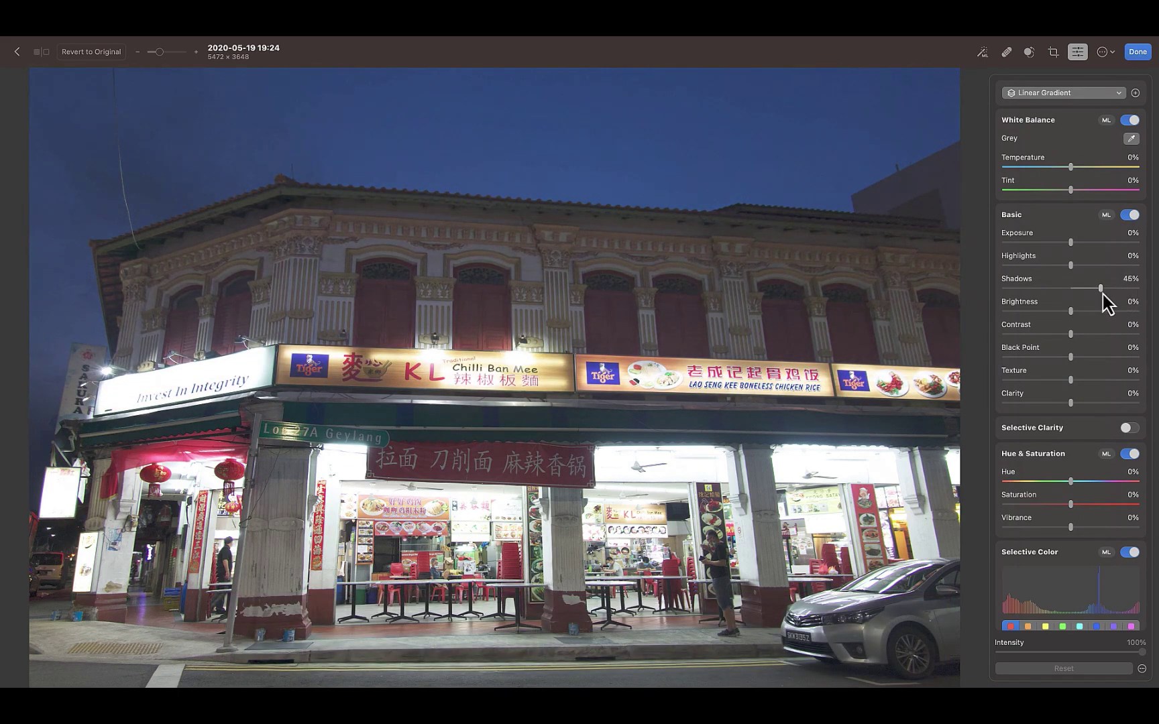
{"action": "key", "text": "m"}
{"action": "left_click_drag", "start_coordinate": [1101, 302], "coordinate": [1096, 302]}
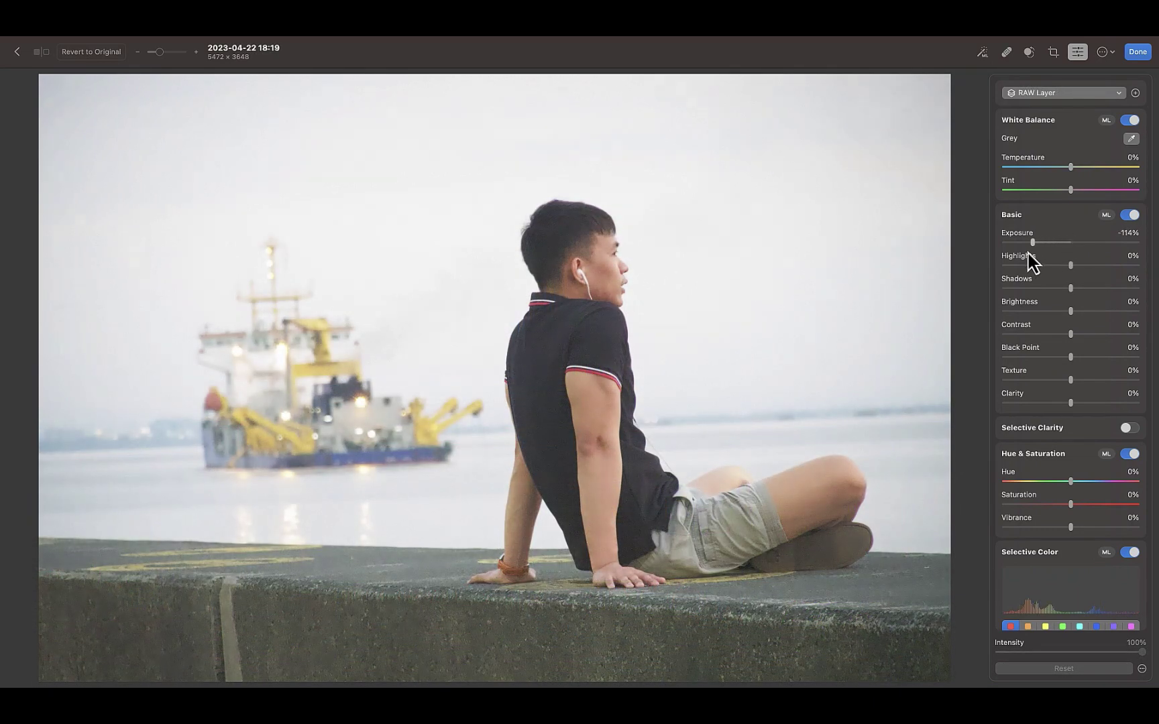
Darken the seaside photo's exposure and use a horizon-tilted gradient to lower highlights and lift shadows
{"action": "left_click_drag", "start_coordinate": [1029, 255], "coordinate": [1005, 259]}
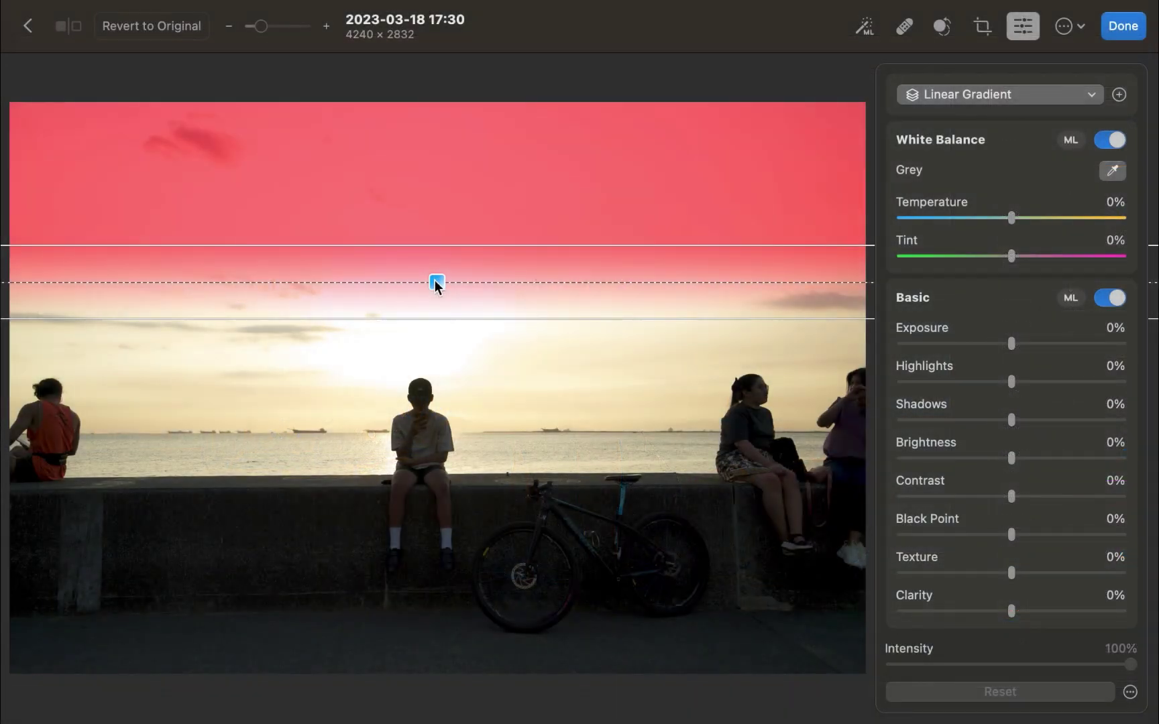
{"action": "left_click_drag", "start_coordinate": [435, 280], "coordinate": [440, 423]}
{"action": "left_click_drag", "start_coordinate": [1011, 382], "coordinate": [928, 380]}
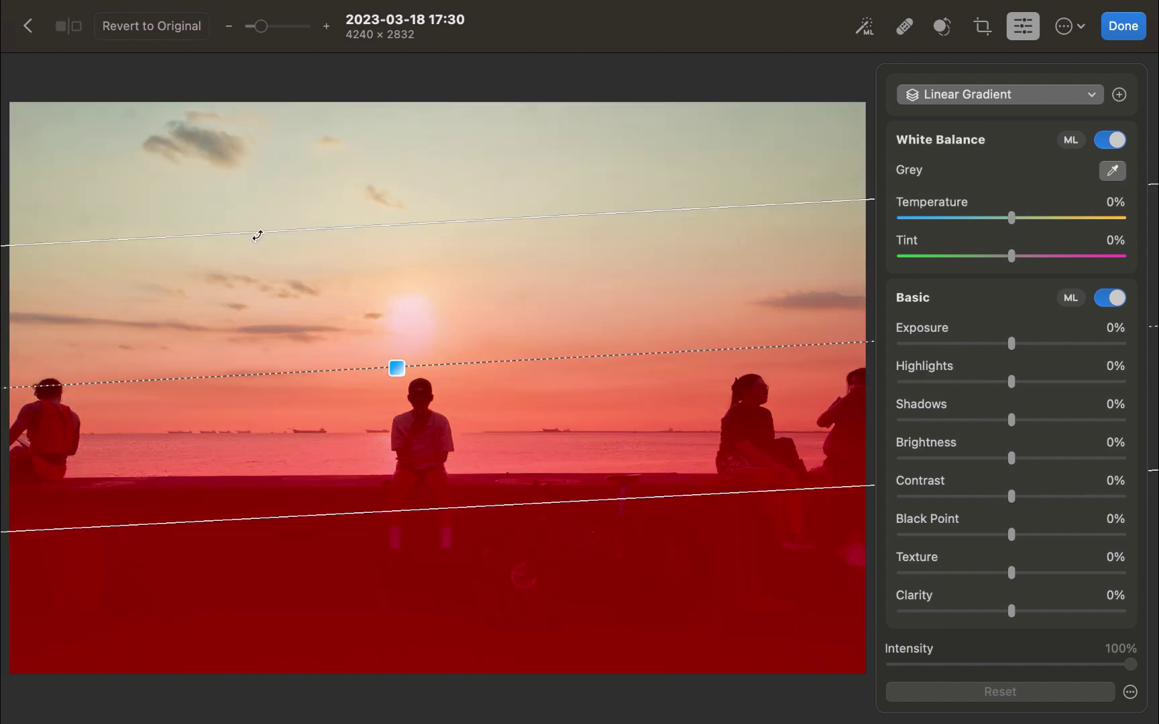
{"action": "left_click_drag", "start_coordinate": [257, 235], "coordinate": [261, 235]}
{"action": "mouse_move", "coordinate": [1012, 420]}
{"action": "left_mouse_down"}
{"action": "mouse_move", "coordinate": [1103, 425]}
{"action": "mouse_move", "coordinate": [1030, 429]}
{"action": "left_mouse_up"}
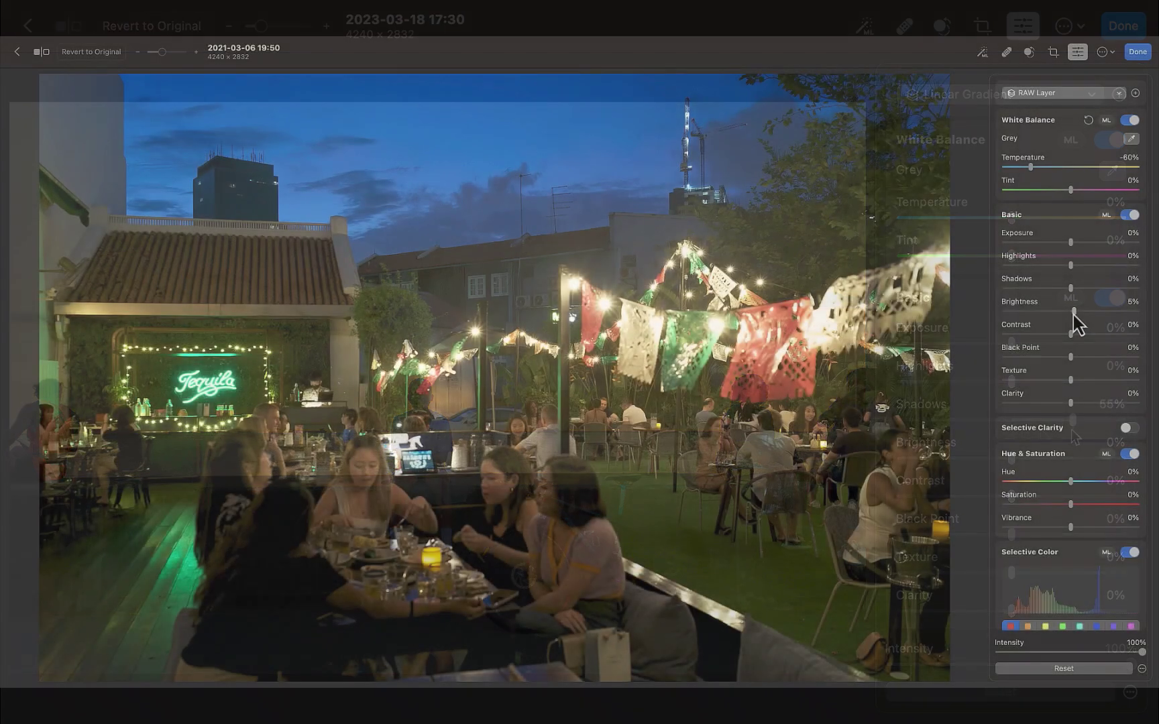
Brighten the garden bar photo and add a bottom Linear Gradient lifting foreground shadows
{"action": "left_click_drag", "start_coordinate": [1073, 312], "coordinate": [1087, 313]}
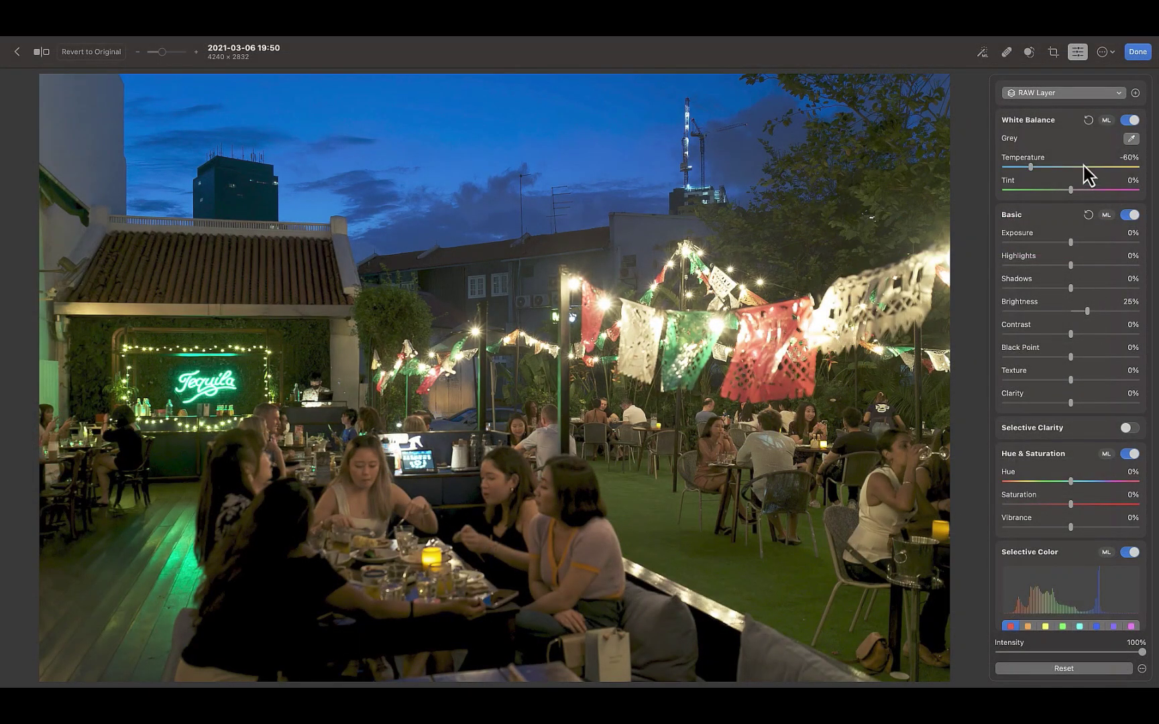
{"action": "left_click", "coordinate": [1135, 93]}
{"action": "left_click", "coordinate": [1107, 189]}
{"action": "left_click_drag", "start_coordinate": [671, 546], "coordinate": [319, 210]}
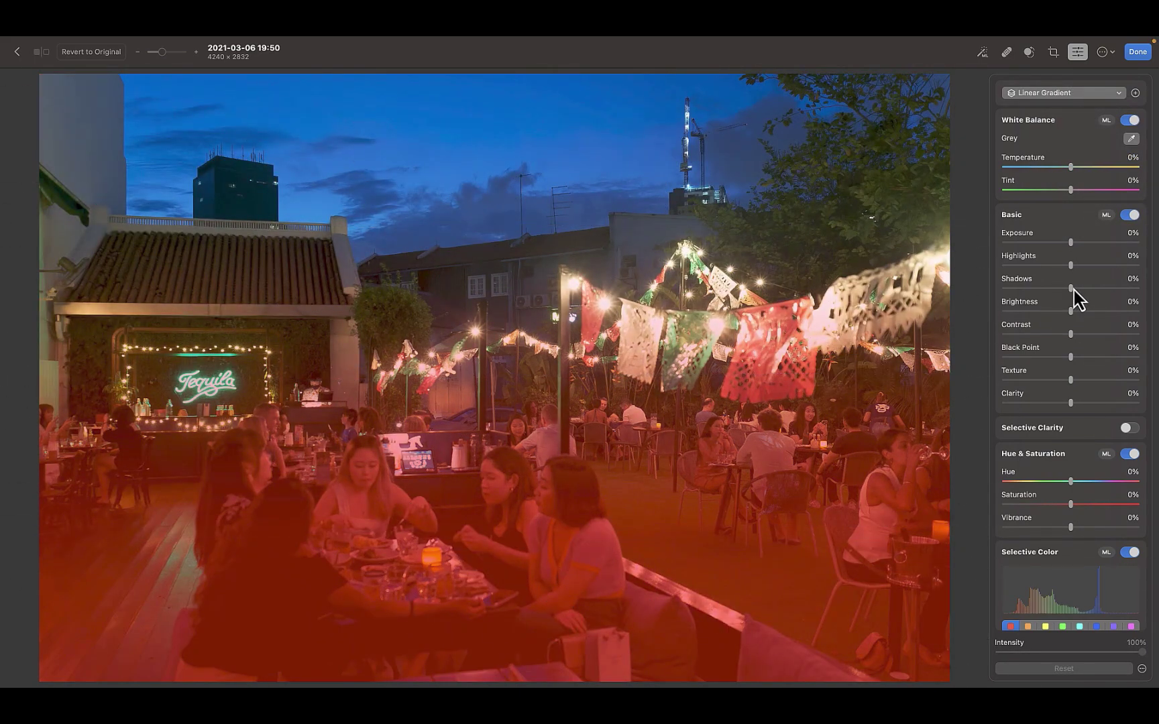
{"action": "mouse_move", "coordinate": [1072, 288]}
{"action": "left_mouse_down"}
{"action": "mouse_move", "coordinate": [1104, 288]}
{"action": "mouse_move", "coordinate": [1069, 290]}
{"action": "mouse_move", "coordinate": [1088, 290]}
{"action": "left_mouse_up"}
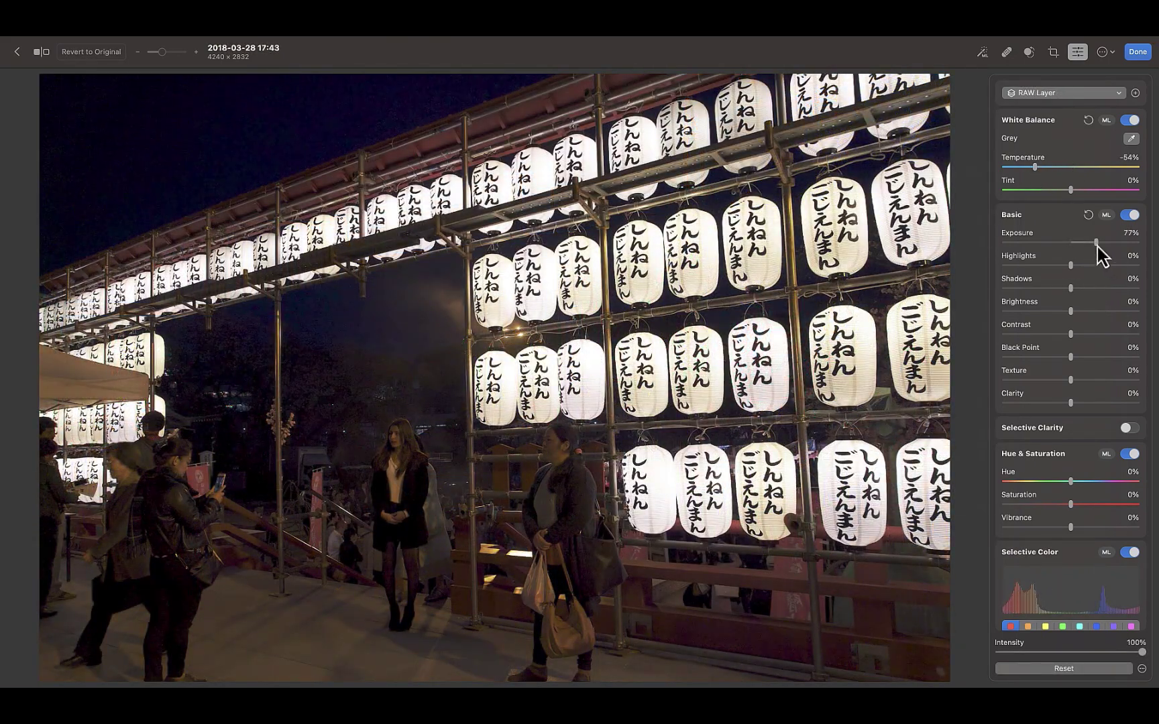
Brighten the lantern photo, lower its highlights, and add a level gradient with Shadows at 43%
{"action": "left_click_drag", "start_coordinate": [1071, 310], "coordinate": [1094, 312]}
{"action": "left_click_drag", "start_coordinate": [1070, 264], "coordinate": [1048, 280]}
{"action": "left_click", "coordinate": [1135, 92]}
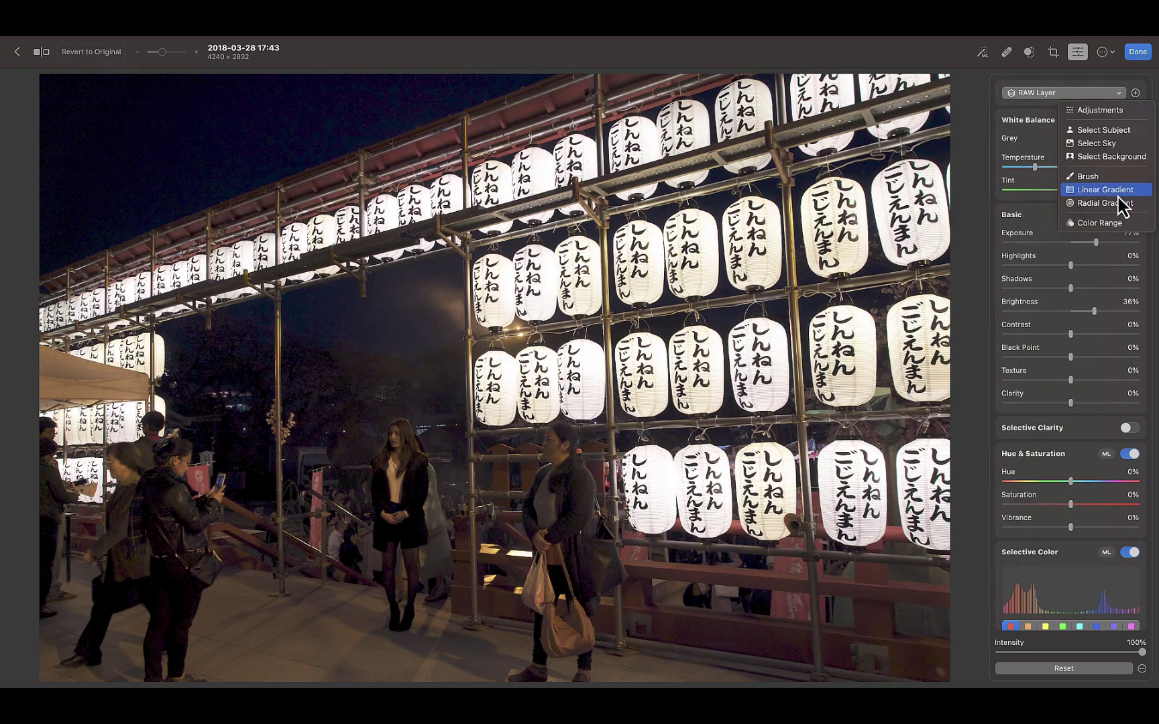
{"action": "left_click", "coordinate": [1117, 197]}
{"action": "left_click_drag", "start_coordinate": [469, 315], "coordinate": [446, 322]}
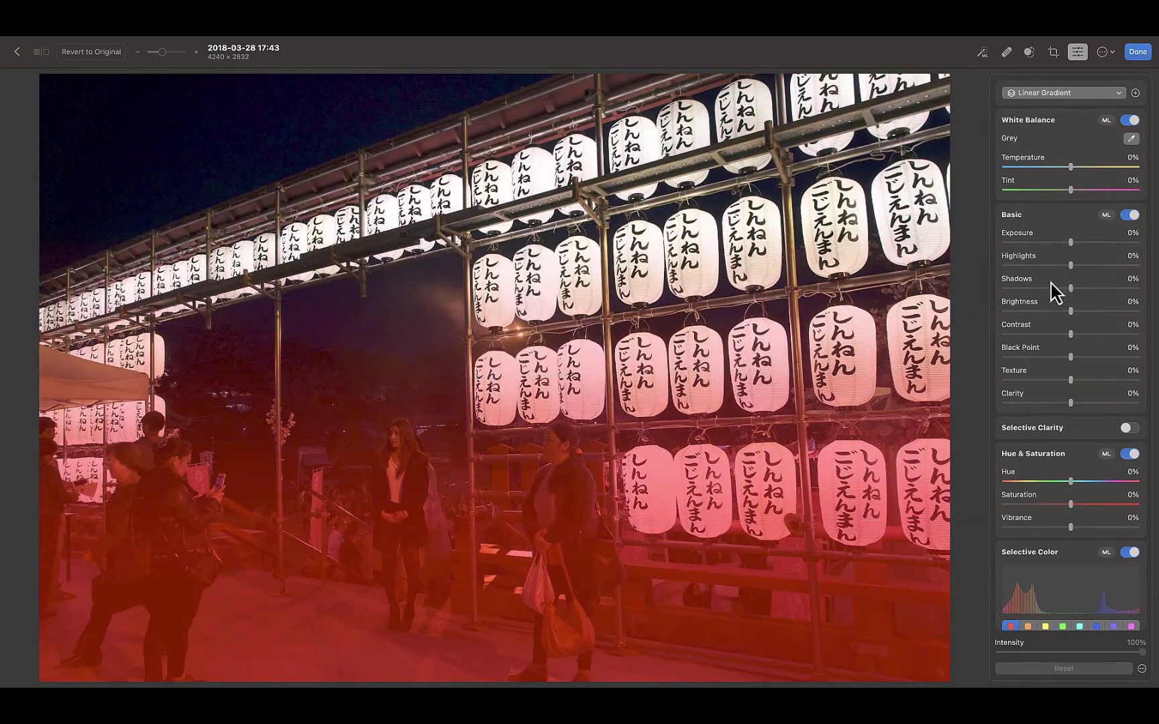
{"action": "left_click_drag", "start_coordinate": [1071, 287], "coordinate": [1098, 286]}
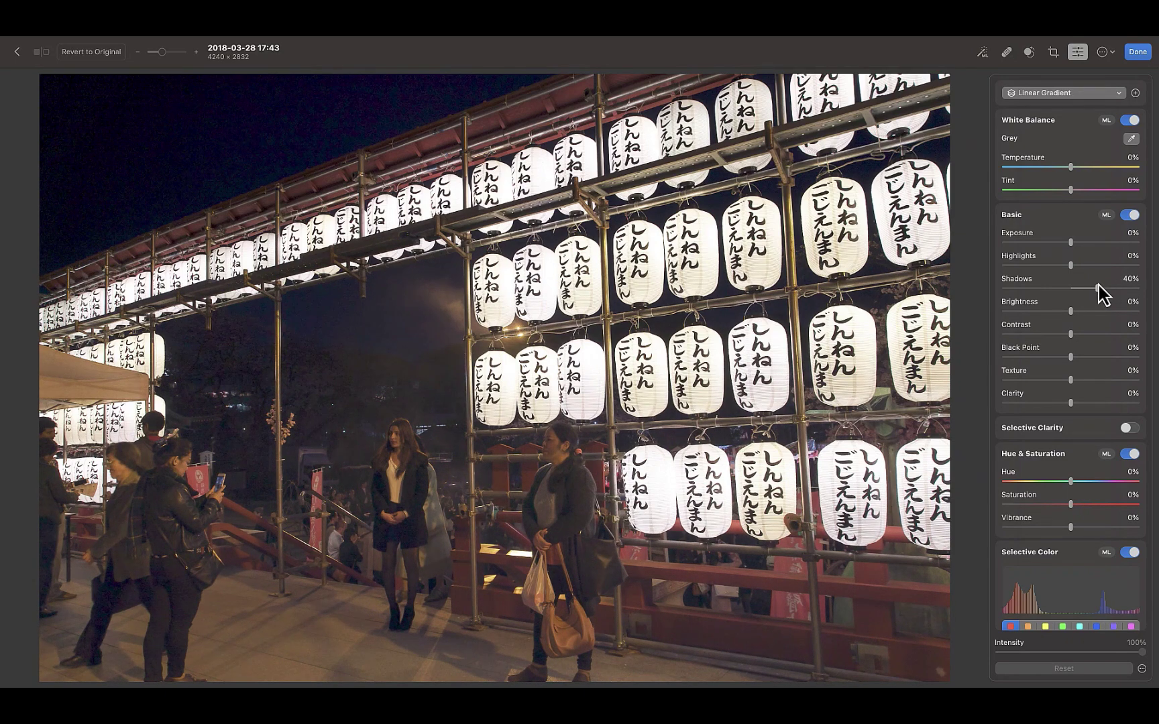
{"action": "left_click_drag", "start_coordinate": [1098, 284], "coordinate": [1100, 285]}
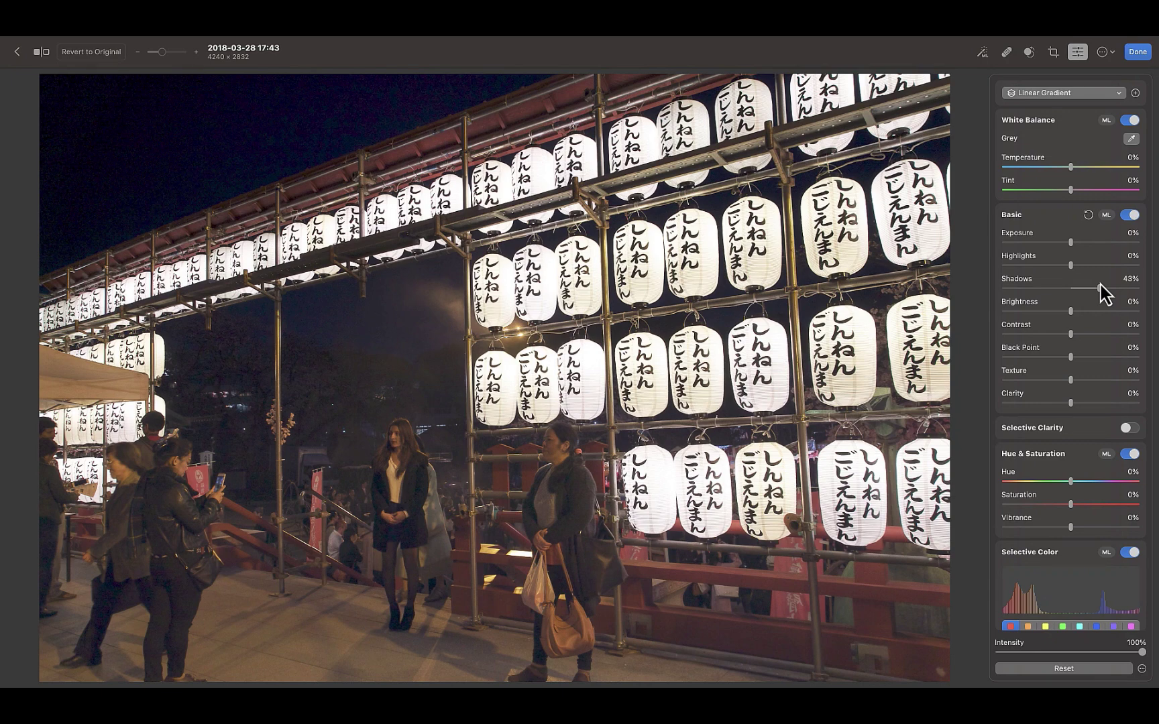
Subject-mask the standing man, brush in the missed shirt patch, and brighten his shadows
{"action": "left_click", "coordinate": [1135, 95]}
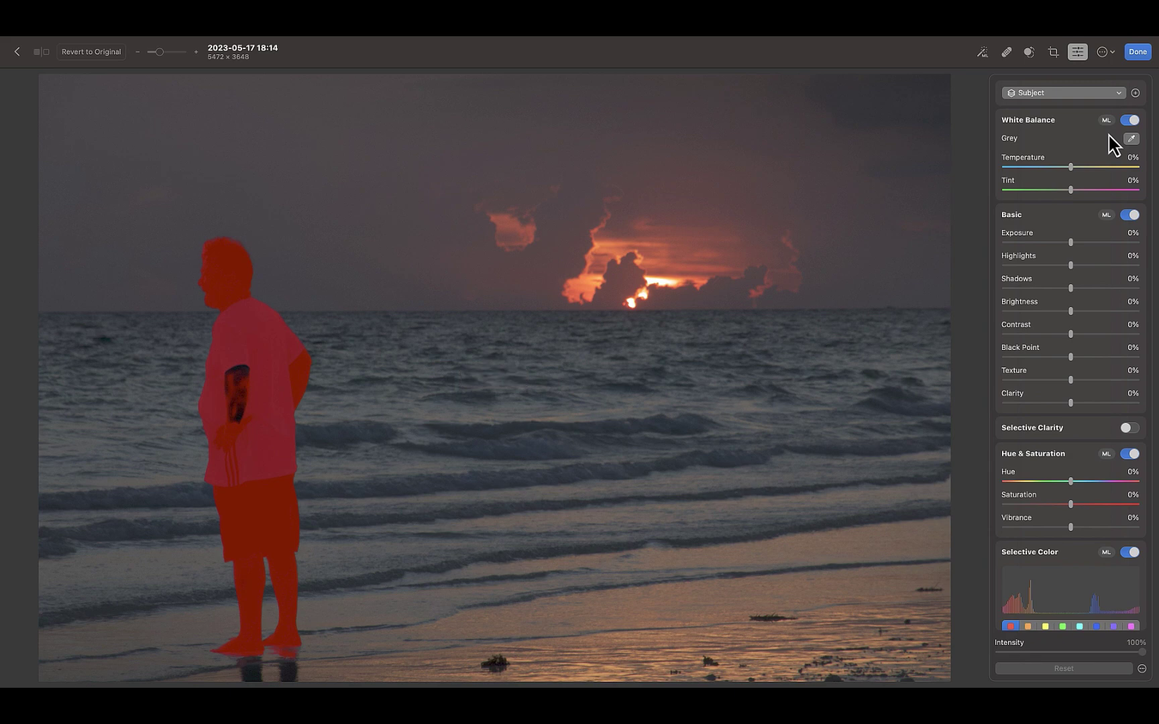
{"action": "left_click", "coordinate": [1117, 139]}
{"action": "mouse_move", "coordinate": [1113, 166]}
{"action": "left_click", "coordinate": [966, 202]}
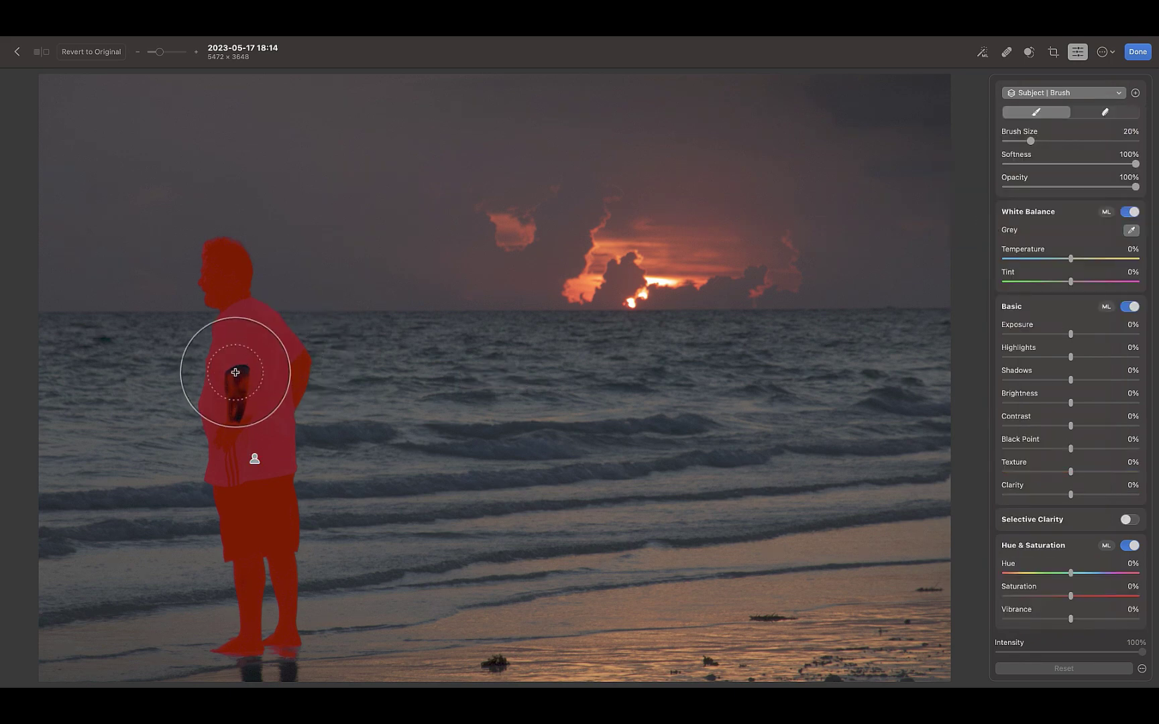
{"action": "mouse_move", "coordinate": [236, 386]}
{"action": "left_mouse_down"}
{"action": "mouse_move", "coordinate": [238, 410]}
{"action": "mouse_move", "coordinate": [244, 367]}
{"action": "left_mouse_up"}
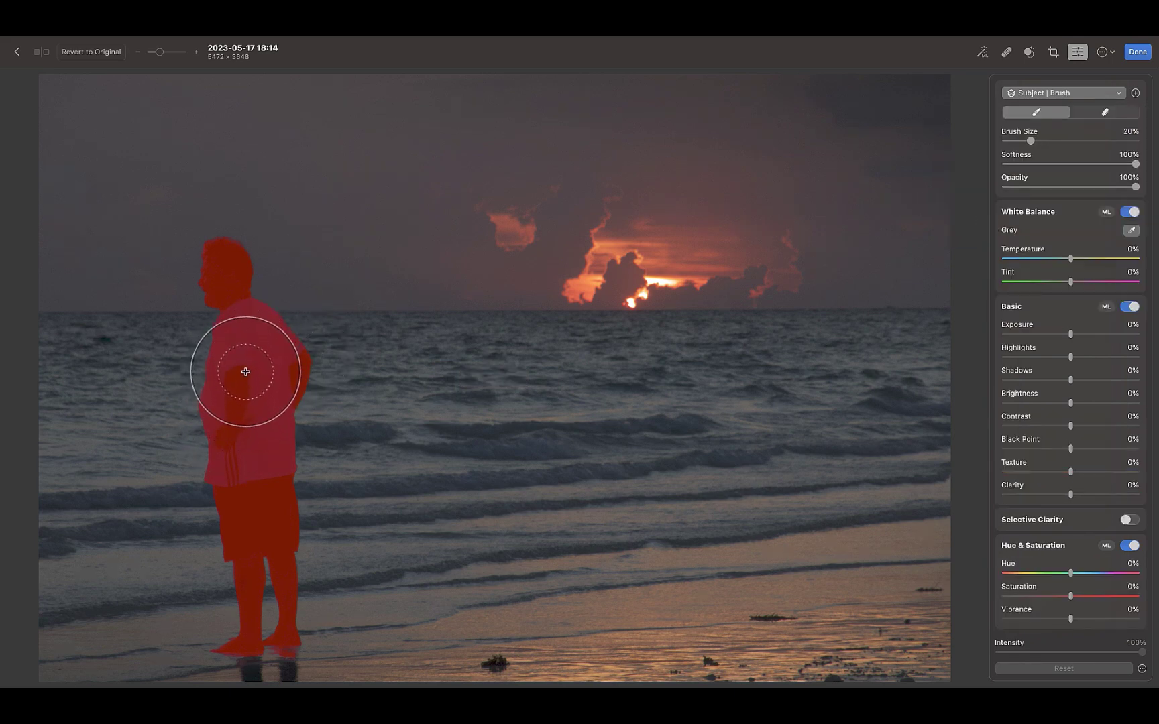
{"action": "left_click_drag", "start_coordinate": [1071, 380], "coordinate": [1089, 381]}
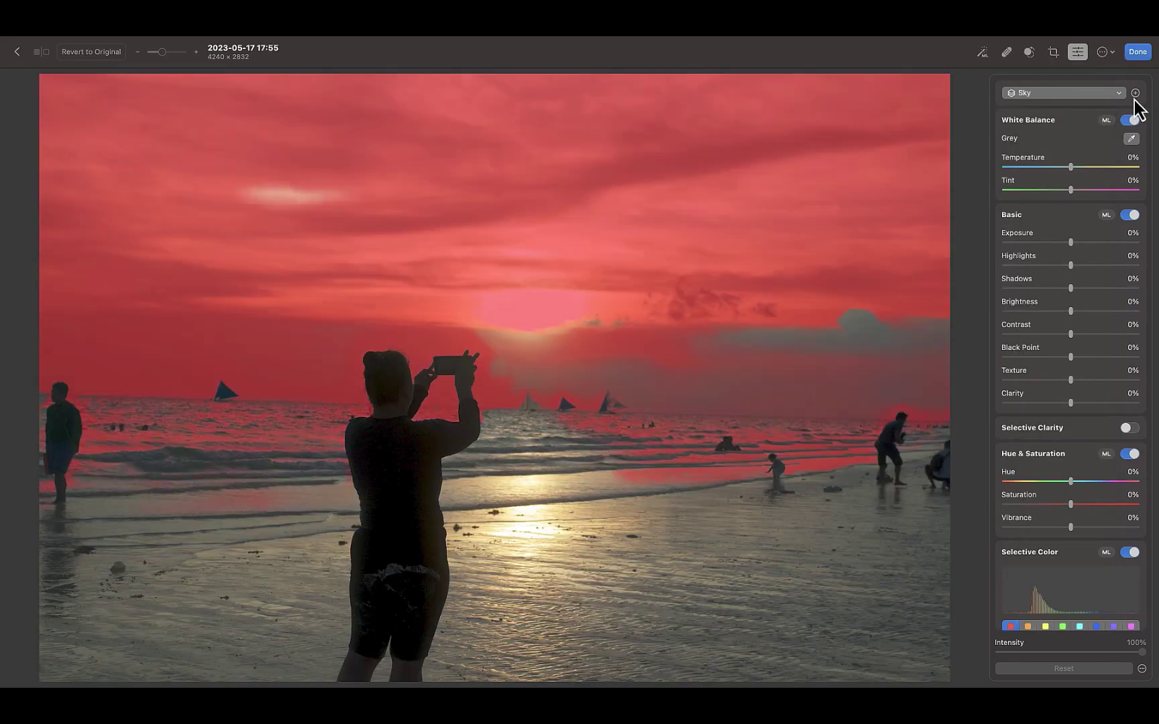
Swap the sky mask for a subject mask to brighten the people, then subject-mask the crowded beach
{"action": "left_click", "coordinate": [1135, 94]}
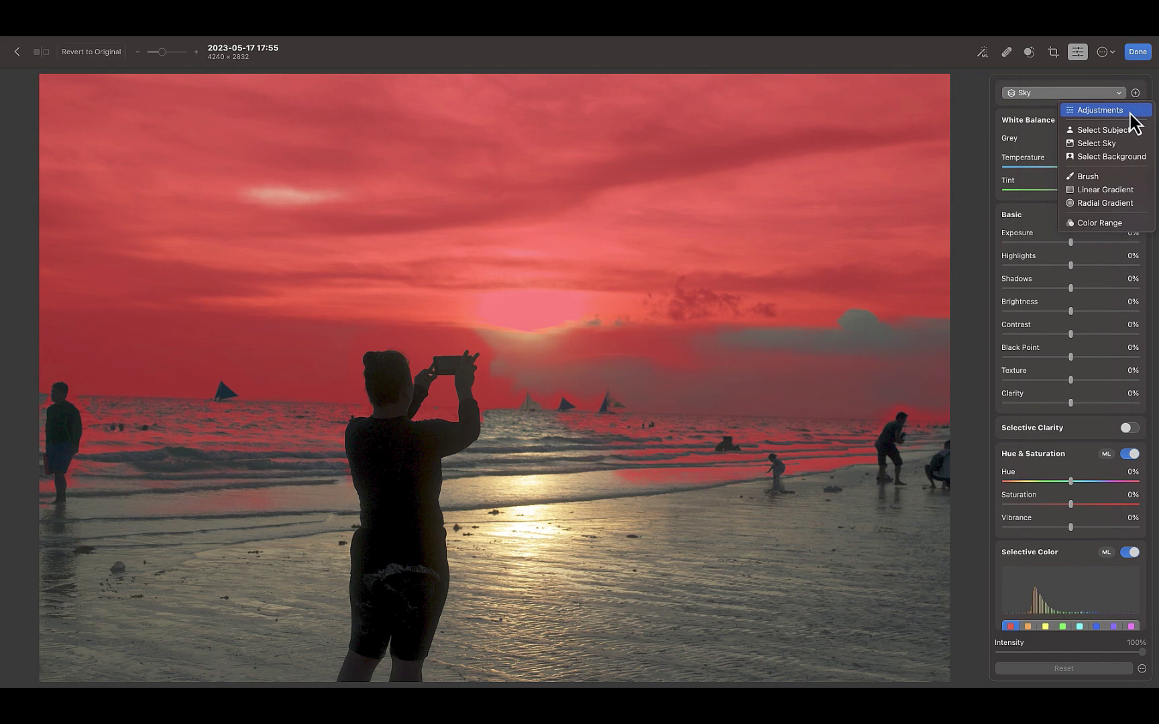
{"action": "left_click", "coordinate": [1087, 126]}
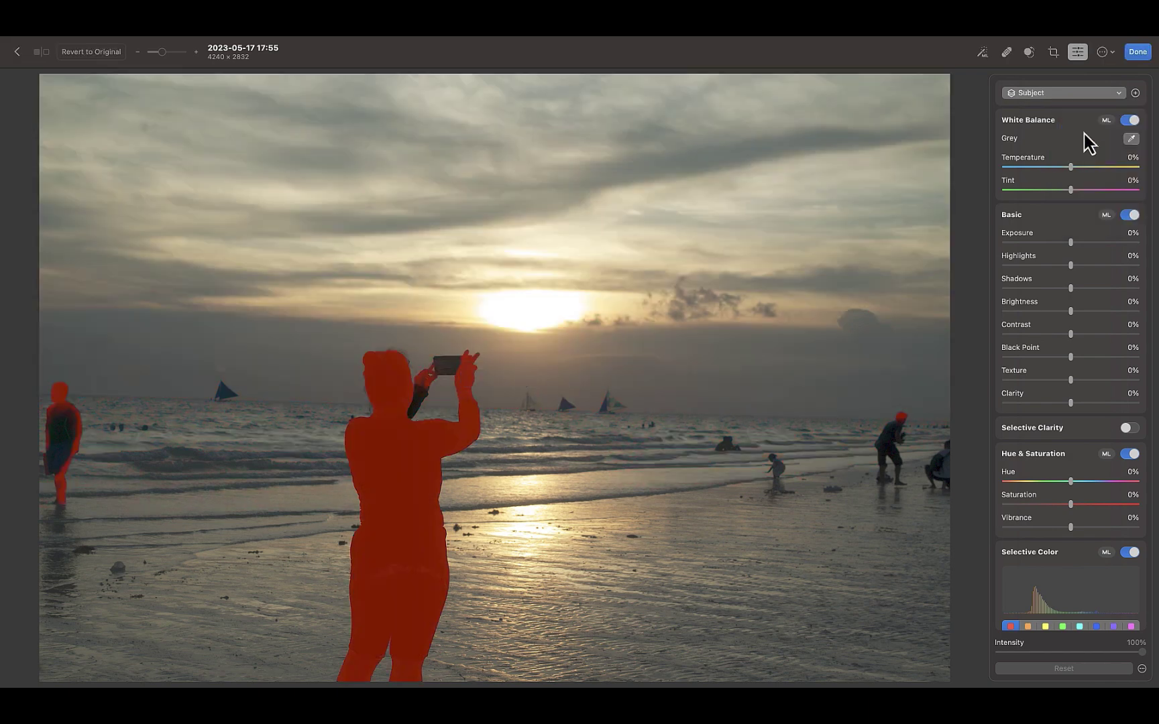
{"action": "mouse_move", "coordinate": [1089, 290]}
{"action": "left_mouse_down"}
{"action": "mouse_move", "coordinate": [1102, 289]}
{"action": "mouse_move", "coordinate": [1086, 296]}
{"action": "left_mouse_up"}
{"action": "double_click", "coordinate": [1085, 291]}
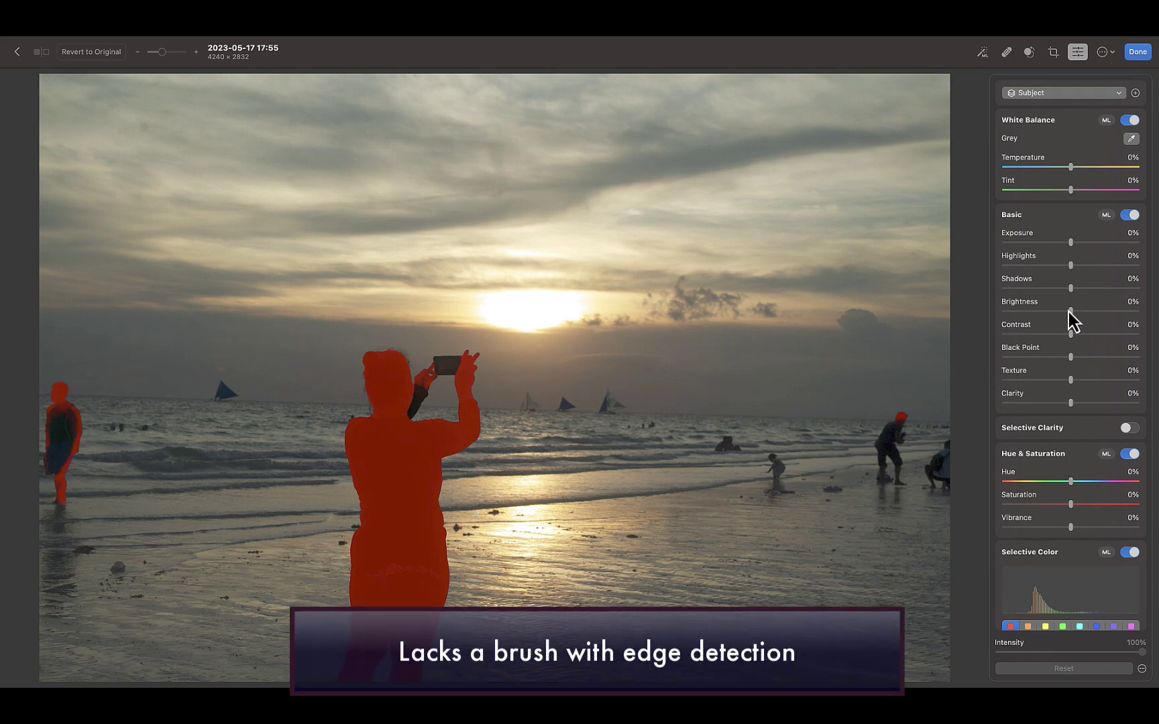
{"action": "left_click_drag", "start_coordinate": [1069, 310], "coordinate": [1100, 332]}
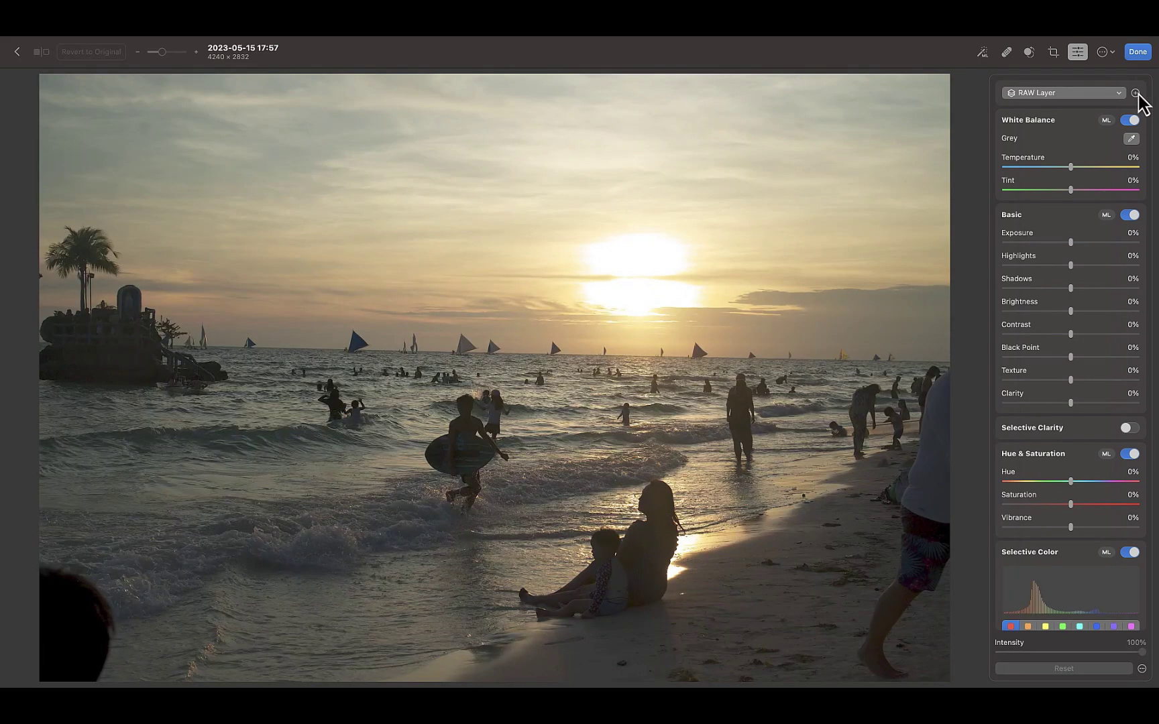
{"action": "left_click", "coordinate": [1134, 93]}
{"action": "left_click", "coordinate": [1127, 131]}
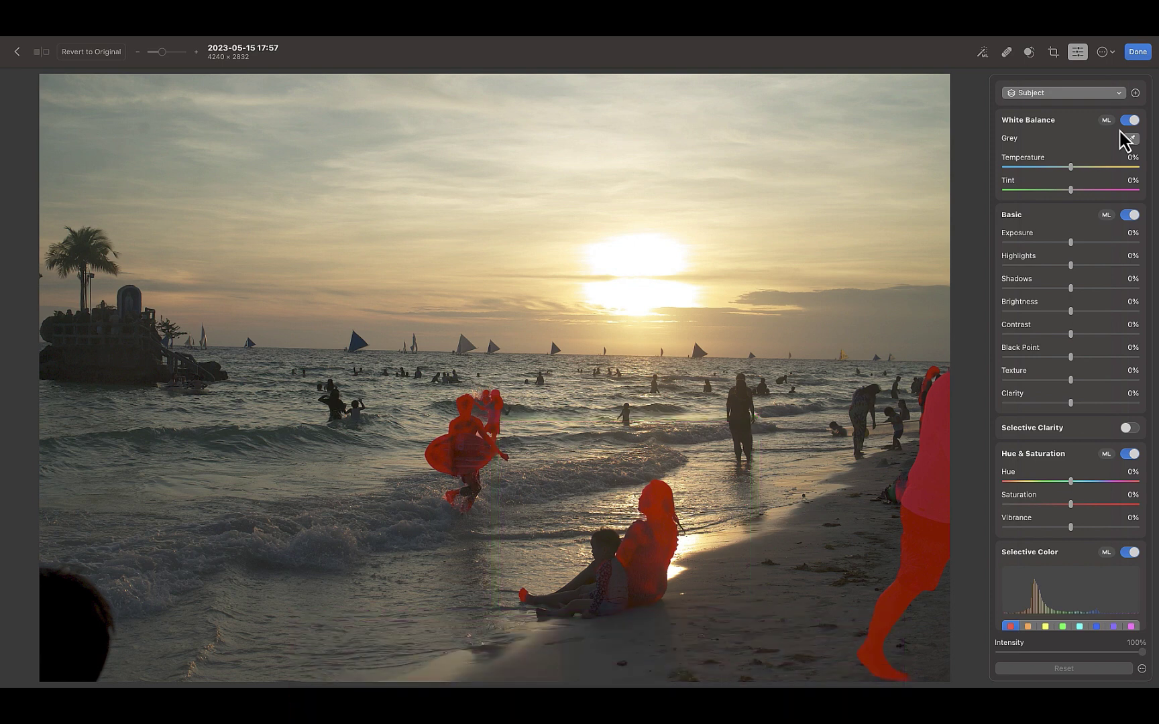
Detect the crouching couple as a Subject mask layer
{"action": "left_click", "coordinate": [1134, 94]}
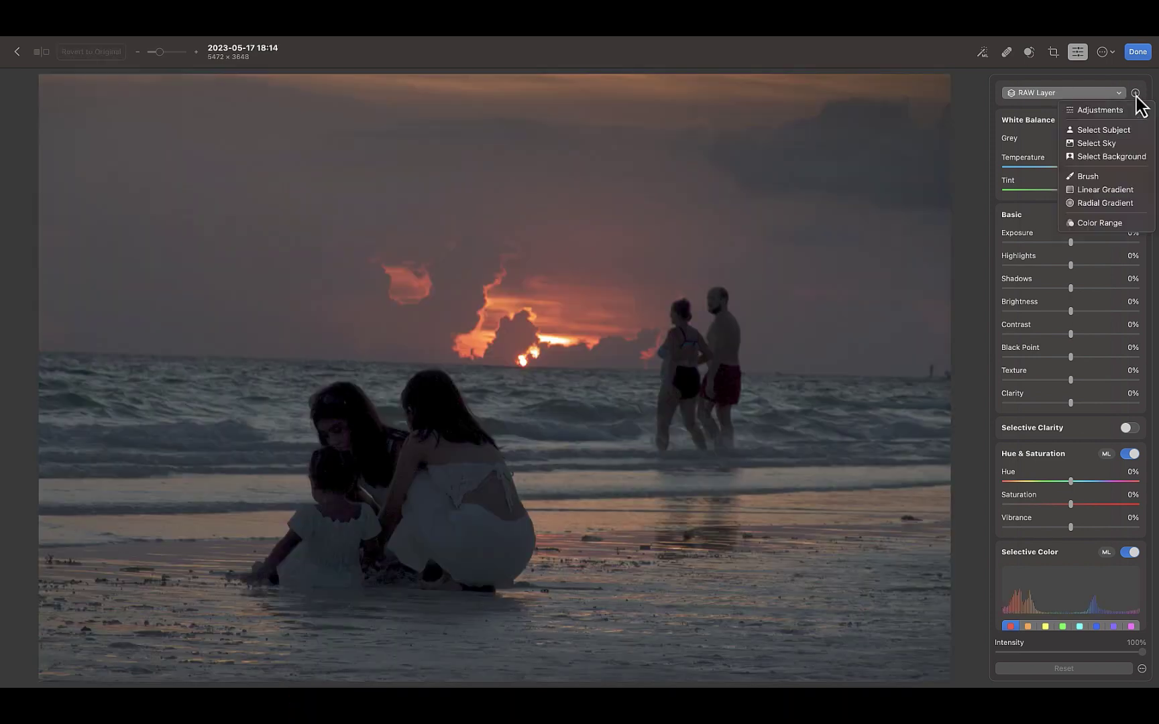
{"action": "left_click", "coordinate": [1116, 127]}
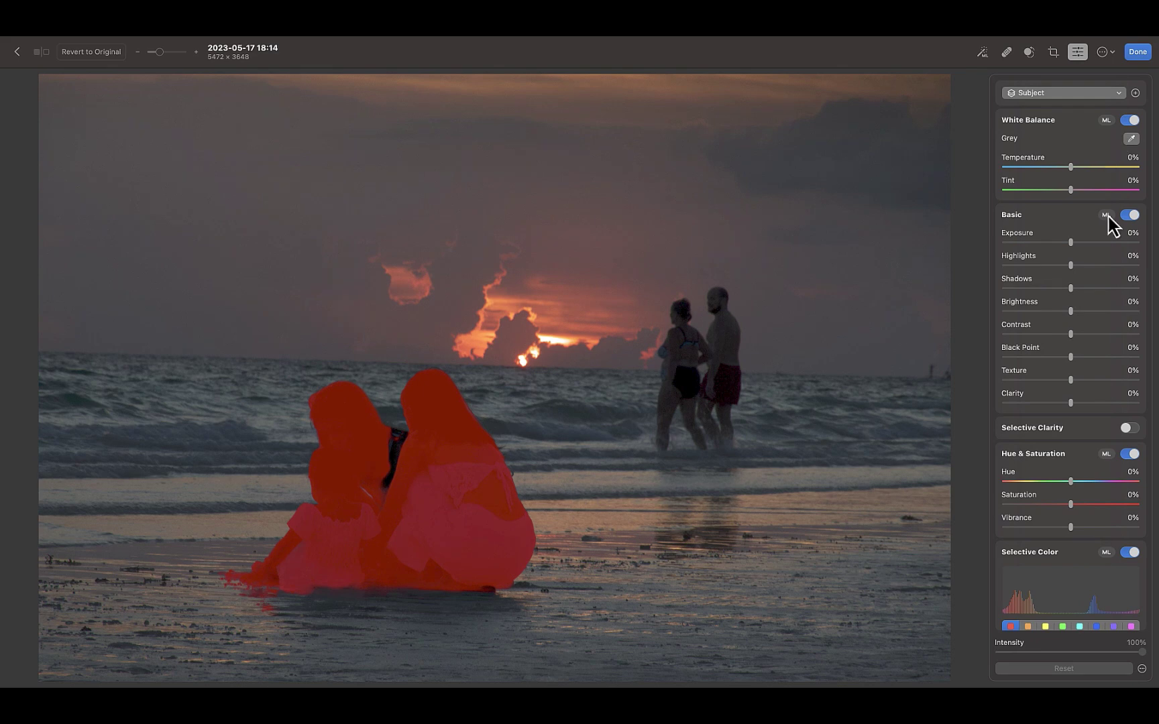
{"action": "left_click", "coordinate": [1134, 93]}
{"action": "left_click", "coordinate": [1037, 113]}
Brush the gap between the two figures into the subject mask and lift Shadows to 44%
{"action": "left_click", "coordinate": [1077, 94]}
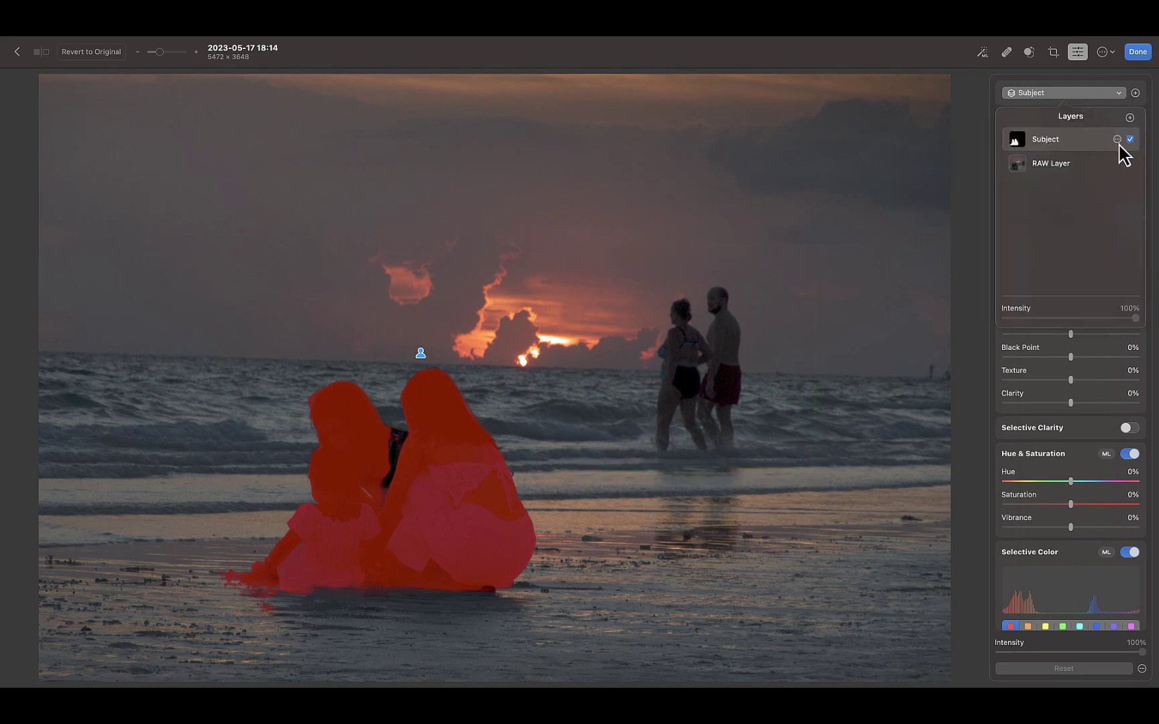
{"action": "left_click", "coordinate": [1116, 139]}
{"action": "mouse_move", "coordinate": [1107, 159]}
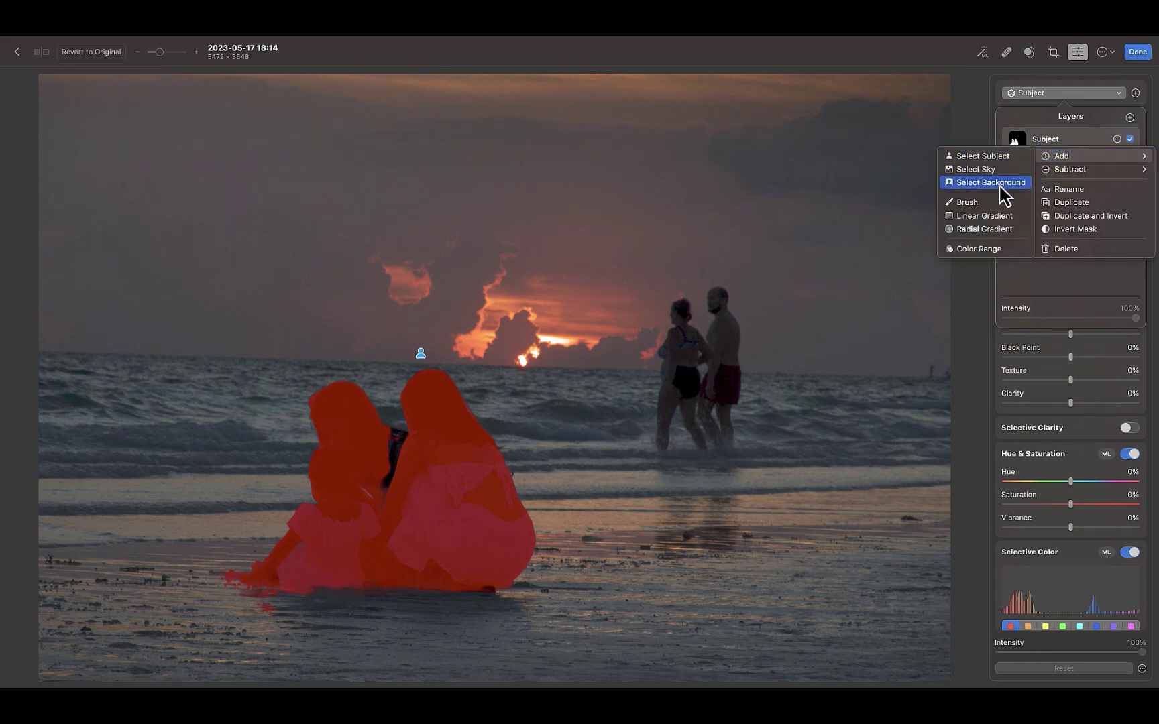
{"action": "left_click", "coordinate": [988, 204]}
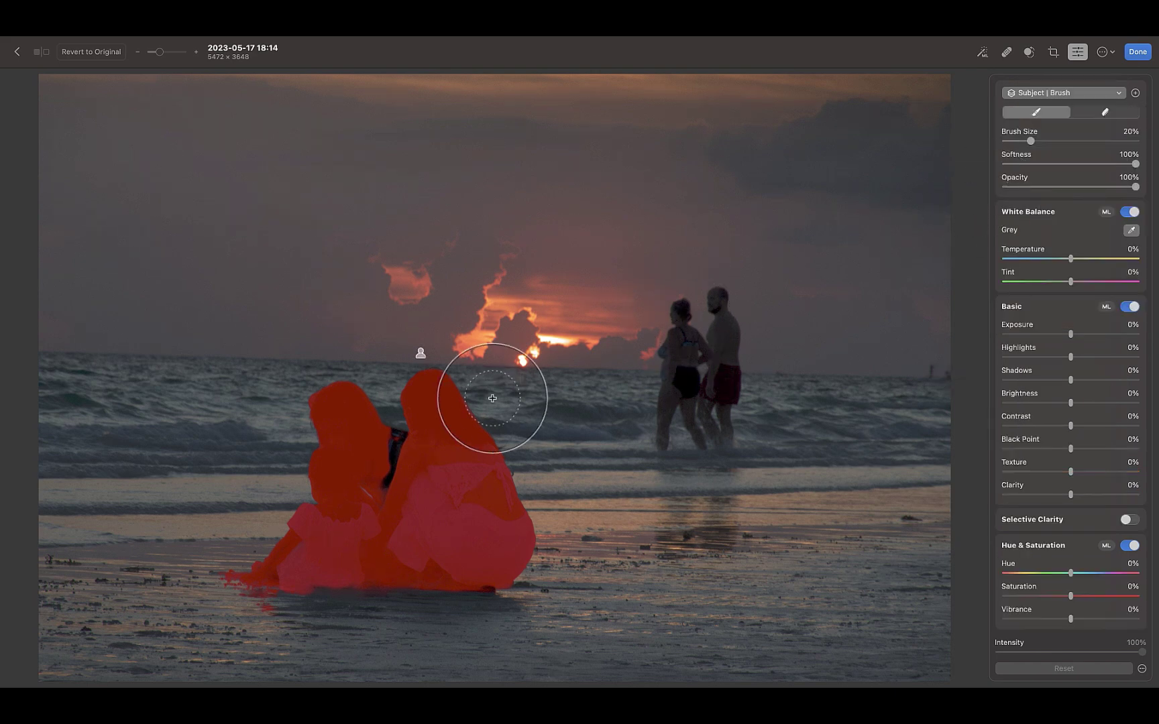
{"action": "mouse_move", "coordinate": [396, 442]}
{"action": "left_mouse_down"}
{"action": "mouse_move", "coordinate": [378, 483]}
{"action": "mouse_move", "coordinate": [404, 440]}
{"action": "mouse_move", "coordinate": [393, 445]}
{"action": "left_mouse_up"}
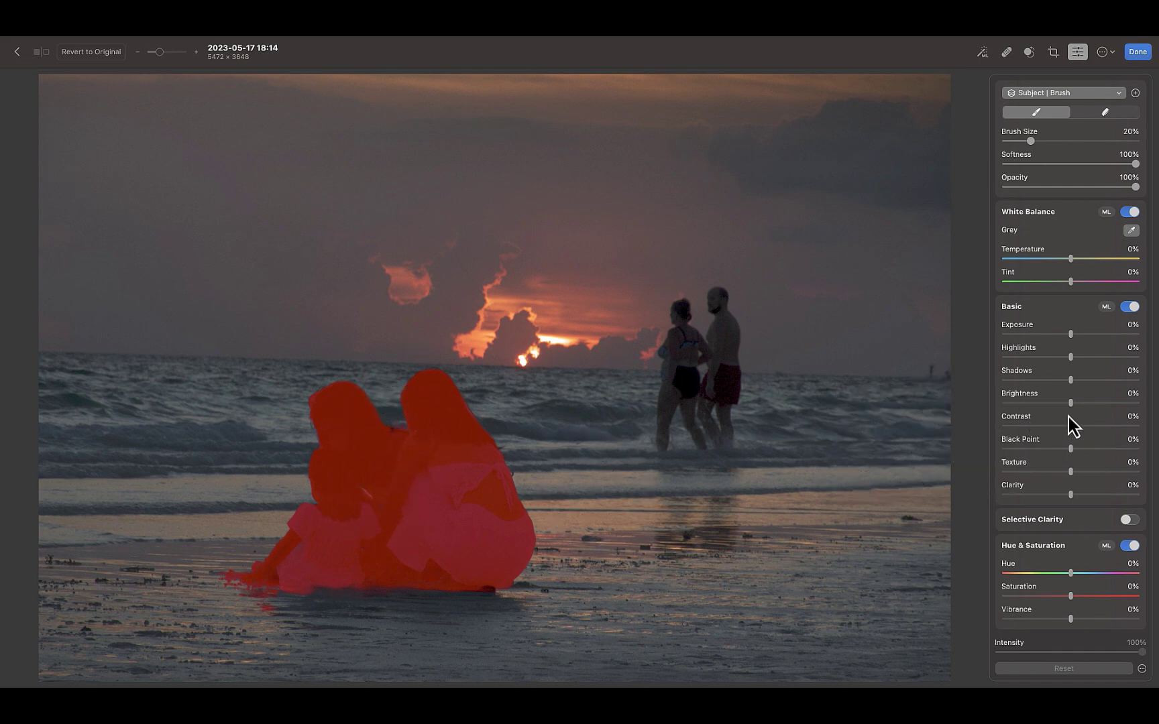
{"action": "left_click_drag", "start_coordinate": [1070, 380], "coordinate": [1094, 380]}
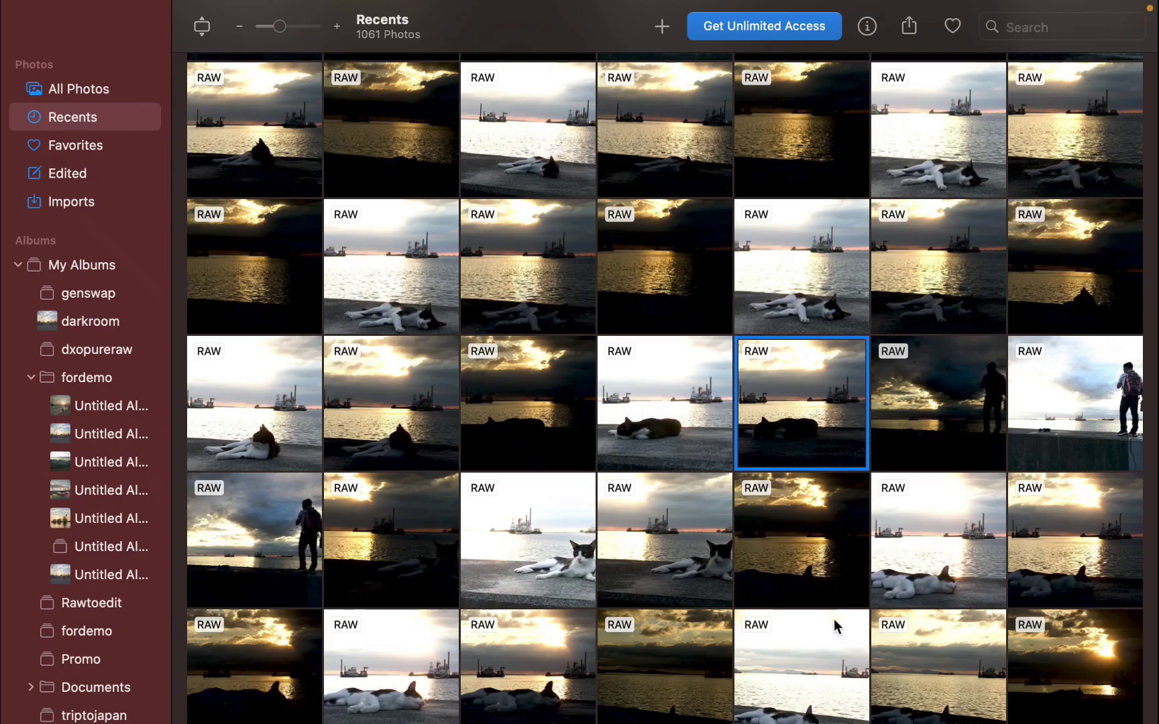
Show the ships photo's Adjust panel, return to Recents, and scroll to the lantern photo
{"action": "scroll", "coordinate": [693, 483], "scroll_direction": "up", "scroll_amount": 5}
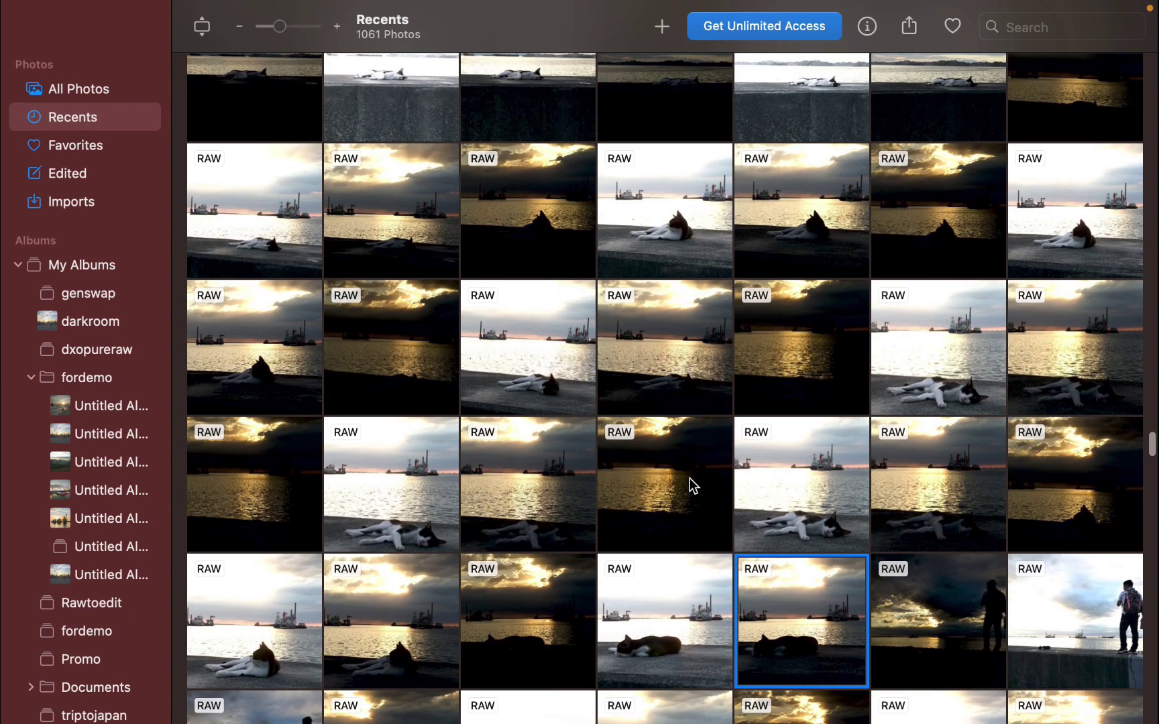
{"action": "scroll", "coordinate": [693, 486], "scroll_direction": "up", "scroll_amount": 5}
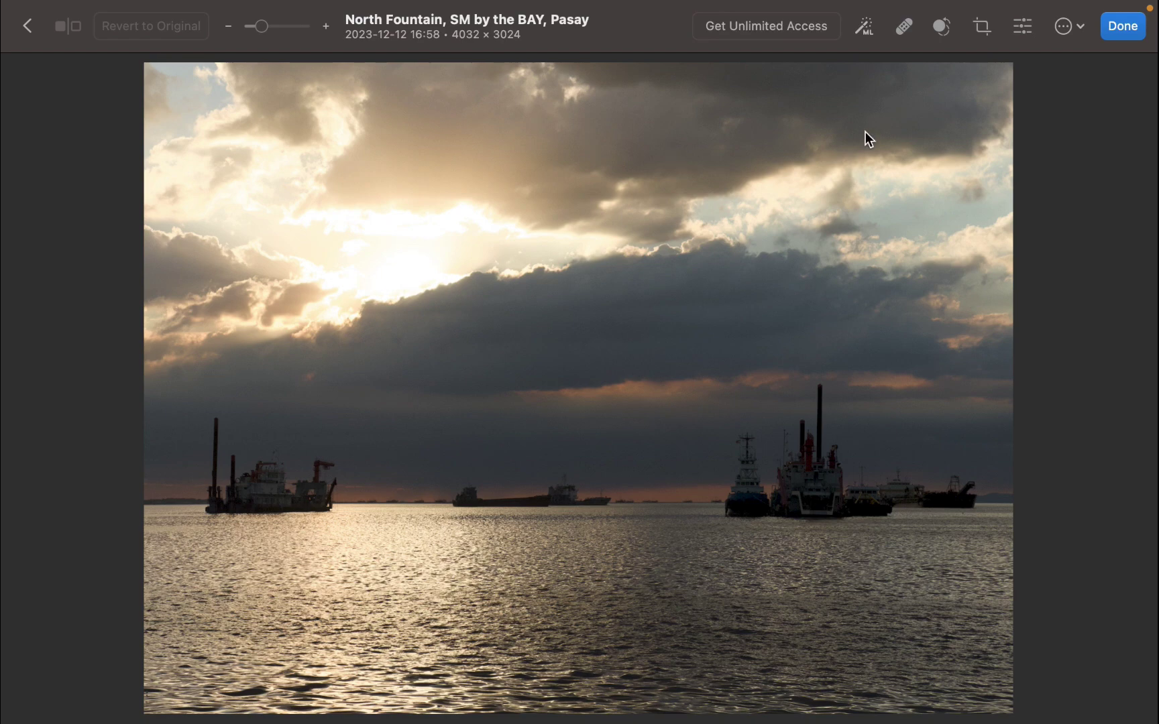
{"action": "left_click", "coordinate": [1011, 31]}
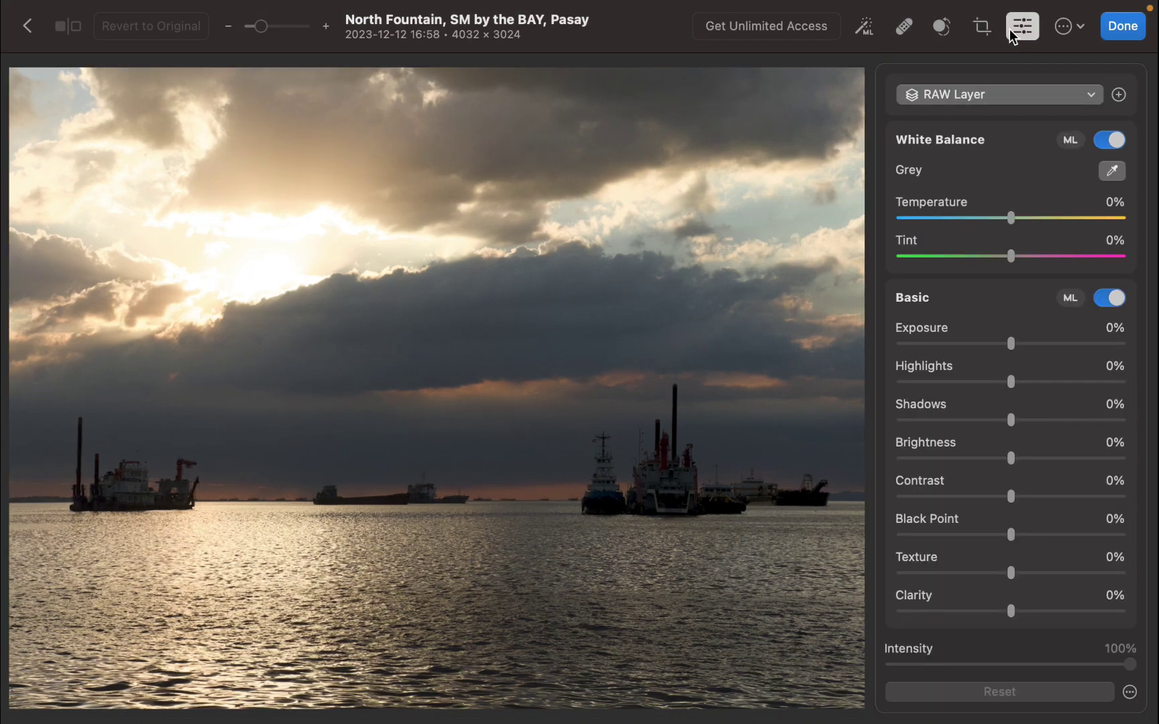
{"action": "left_click", "coordinate": [28, 28]}
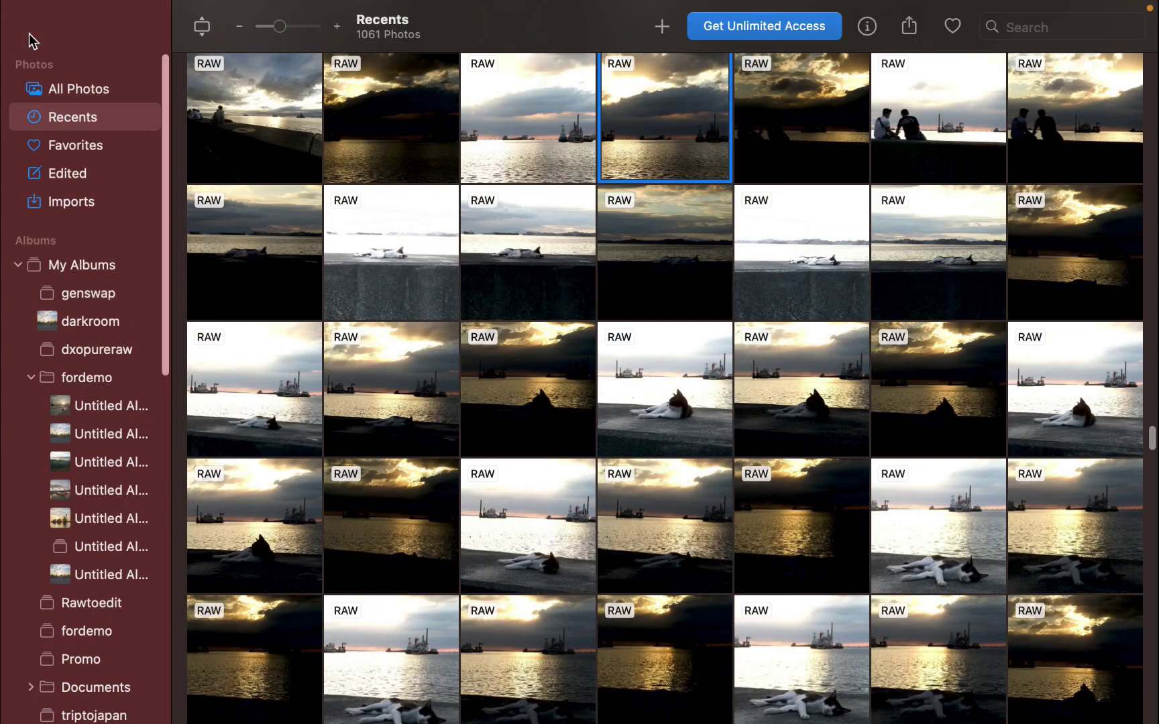
{"action": "scroll", "coordinate": [496, 381], "scroll_direction": "down", "scroll_amount": 10}
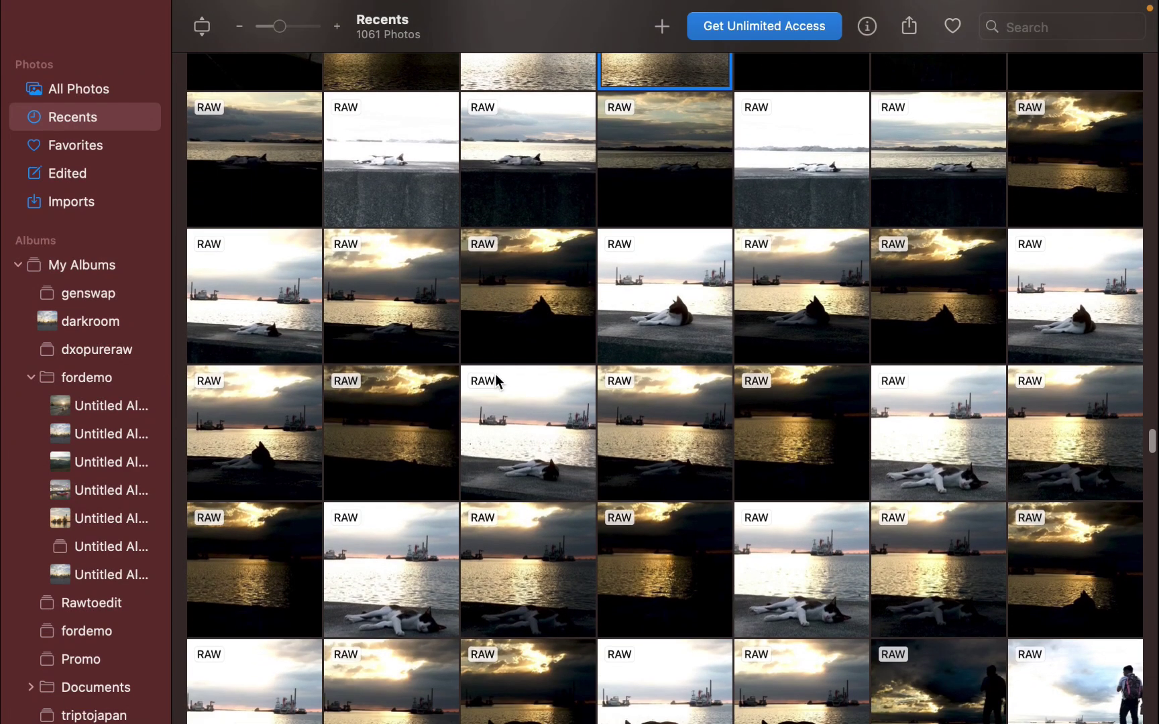
{"action": "scroll", "coordinate": [496, 381], "scroll_direction": "down", "scroll_amount": 7}
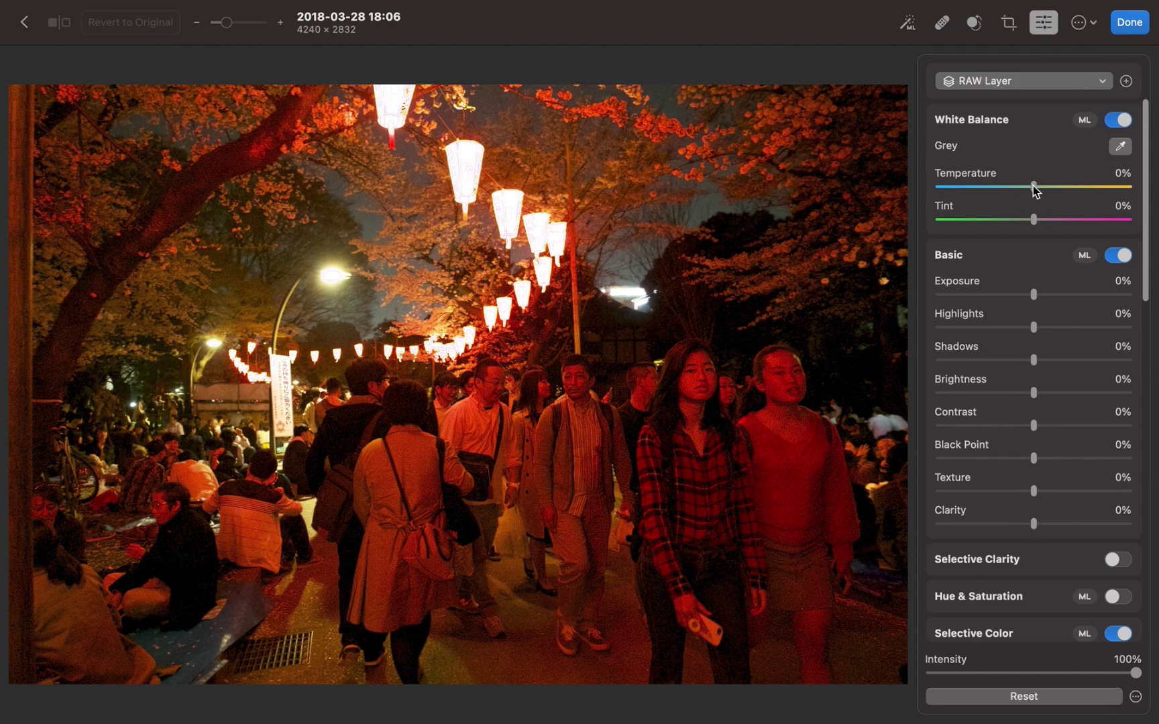
Set the lantern photo's Temperature and Highlights to -100%, then try the temple photo's Black Point
{"action": "left_click_drag", "start_coordinate": [1036, 187], "coordinate": [838, 200]}
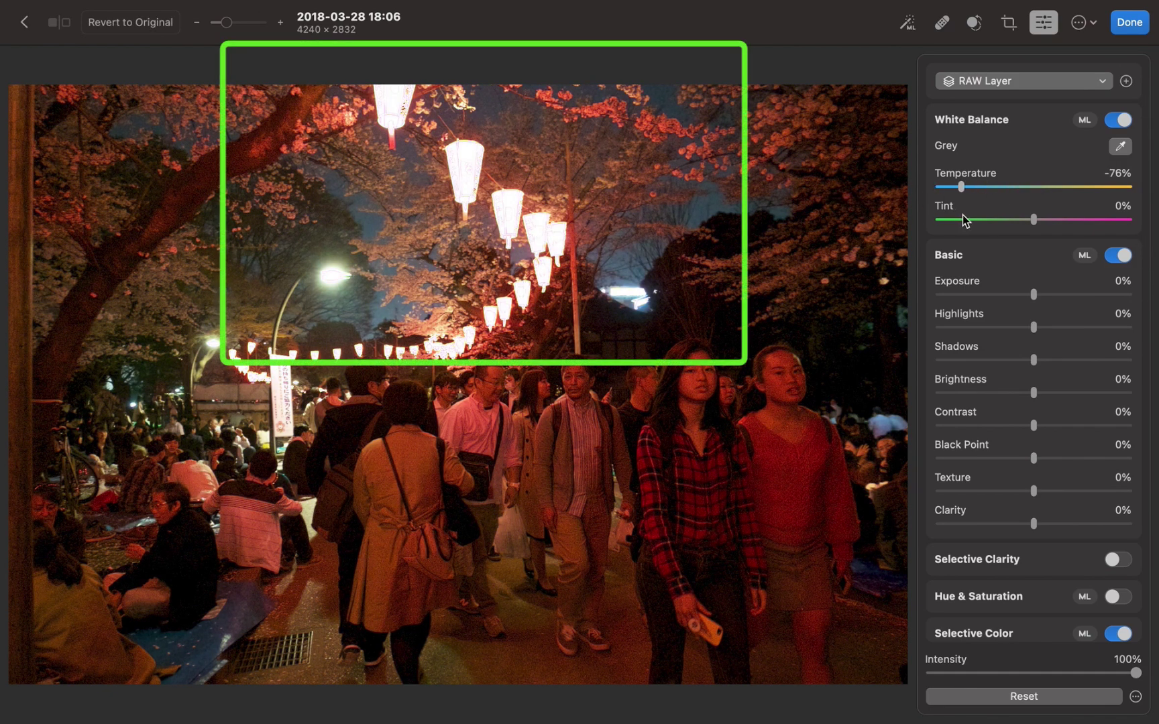
{"action": "left_click_drag", "start_coordinate": [962, 214], "coordinate": [841, 193]}
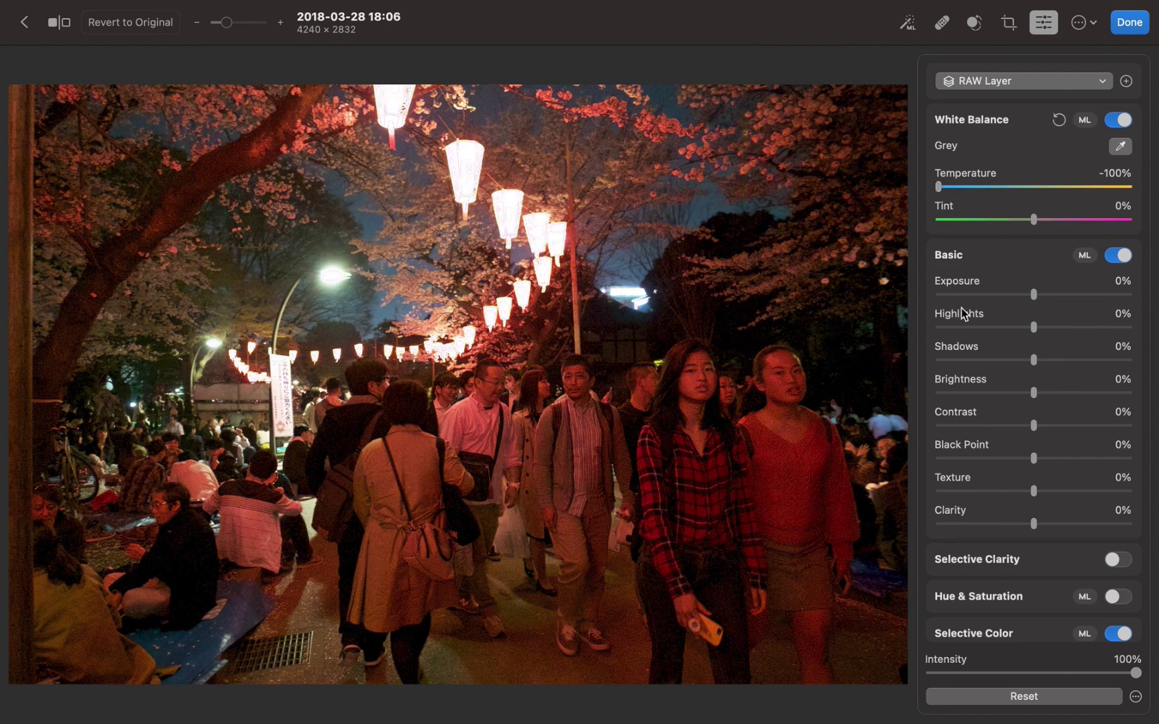
{"action": "left_click_drag", "start_coordinate": [1034, 331], "coordinate": [916, 324]}
{"action": "left_click_drag", "start_coordinate": [1004, 332], "coordinate": [1058, 376]}
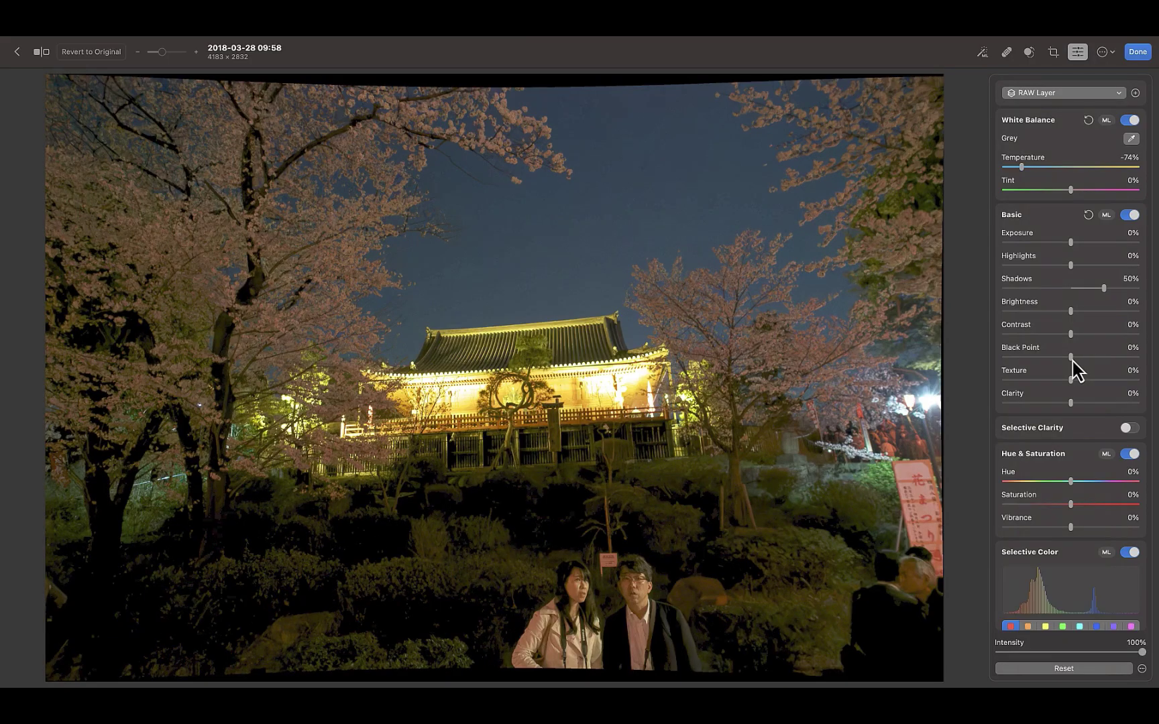
{"action": "mouse_move", "coordinate": [1072, 362]}
{"action": "left_mouse_down"}
{"action": "mouse_move", "coordinate": [1048, 365]}
{"action": "mouse_move", "coordinate": [1074, 365]}
{"action": "left_mouse_up"}
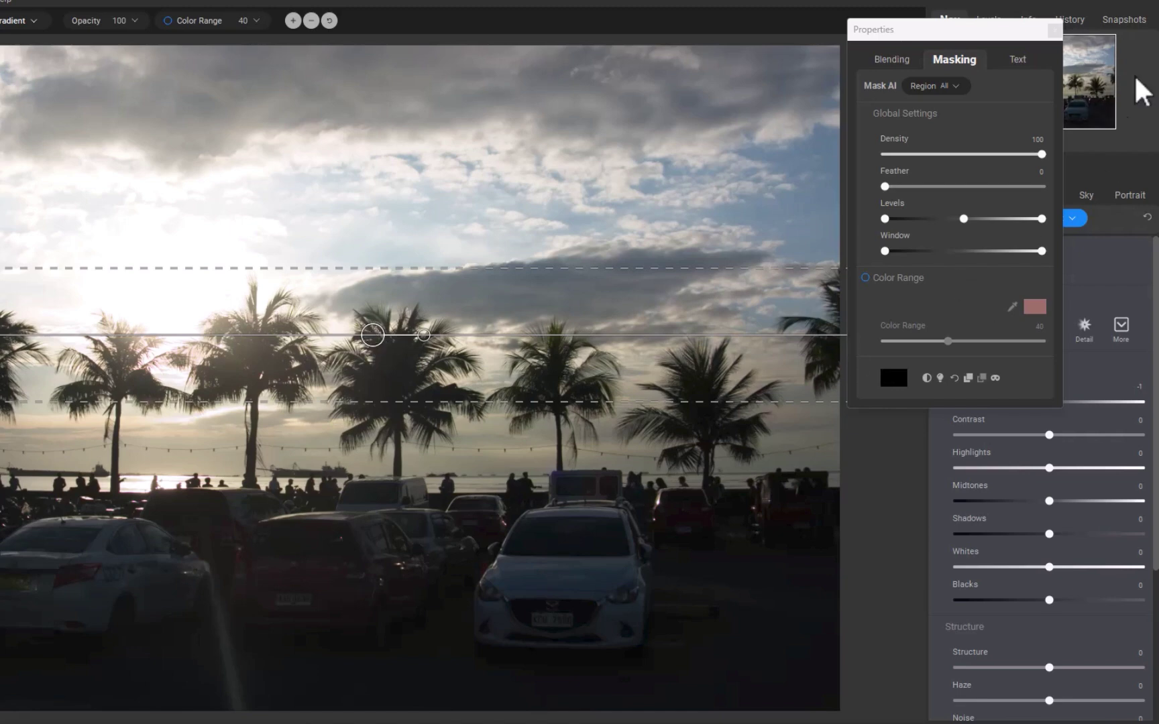
Raise the gradient-masked local Shadows to 37 and set Structure to 60
{"action": "left_click", "coordinate": [1054, 30]}
{"action": "scroll", "coordinate": [1120, 517], "scroll_direction": "down", "scroll_amount": 3}
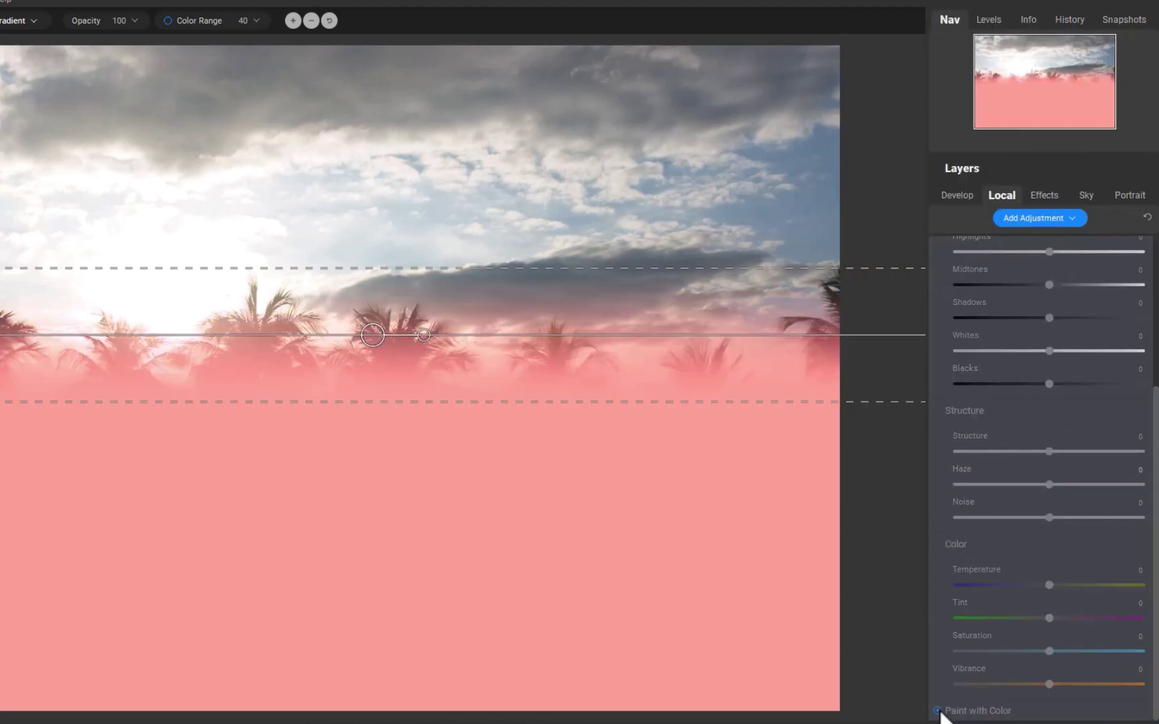
{"action": "scroll", "coordinate": [1038, 661], "scroll_direction": "up", "scroll_amount": 2}
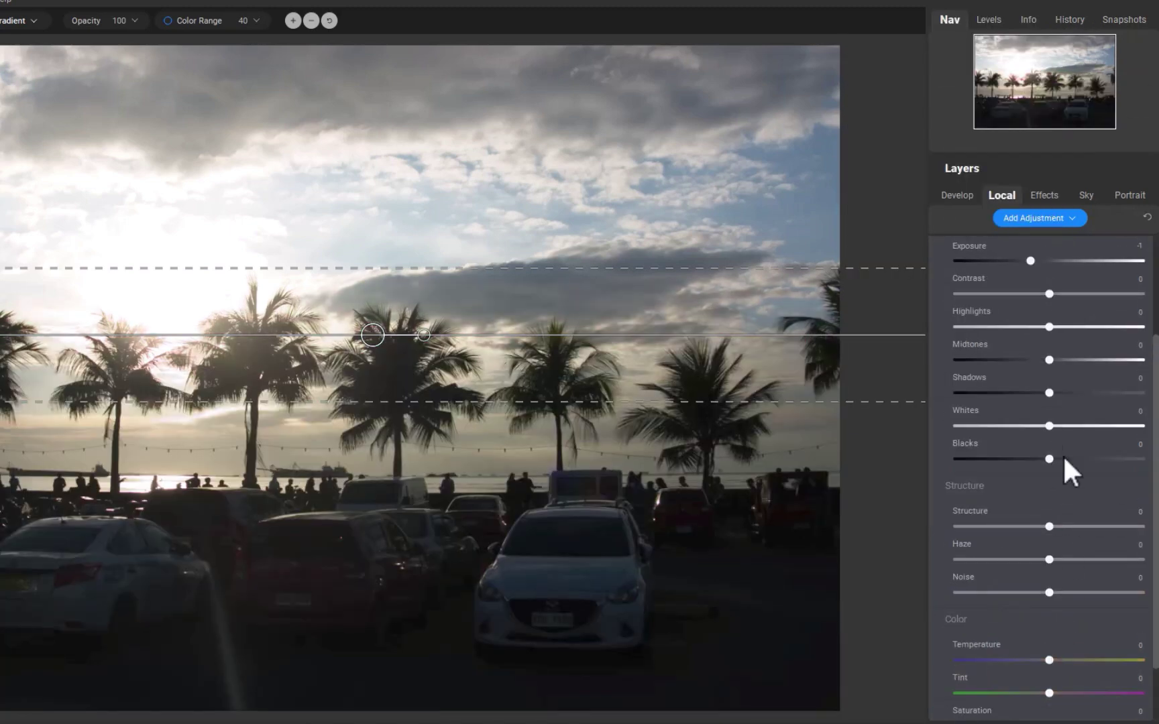
{"action": "left_click_drag", "start_coordinate": [1048, 393], "coordinate": [1083, 395]}
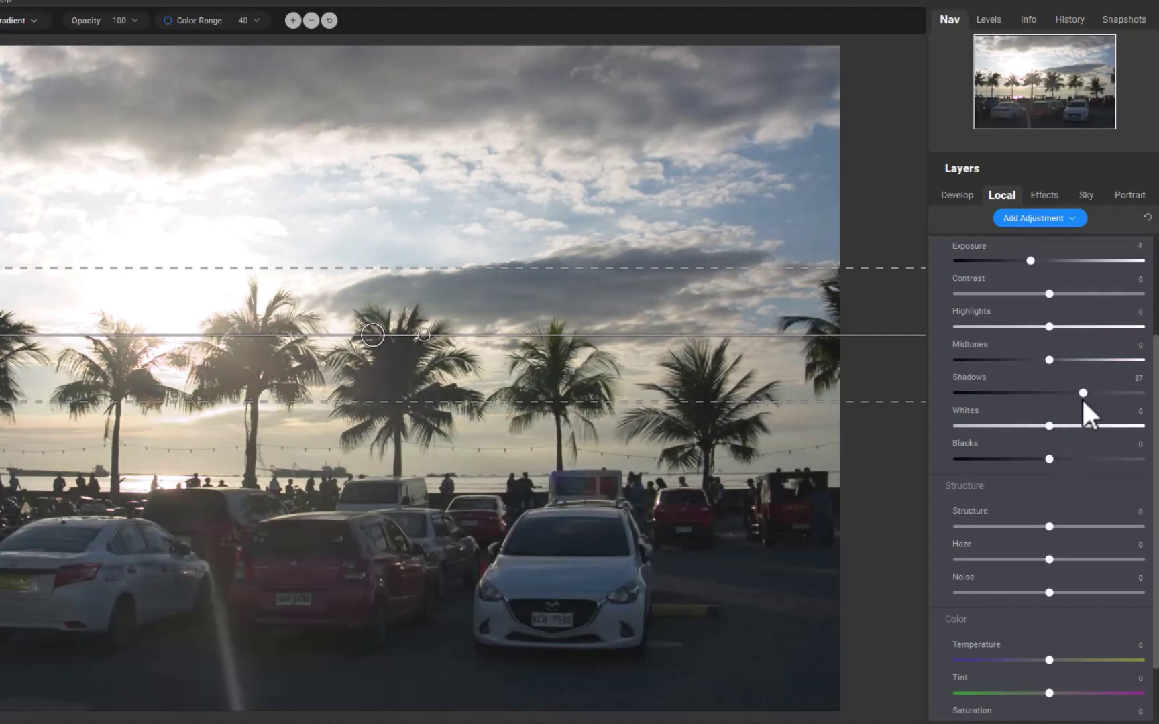
{"action": "scroll", "coordinate": [1087, 398], "scroll_direction": "down", "scroll_amount": 2}
{"action": "left_click_drag", "start_coordinate": [1048, 451], "coordinate": [1146, 470]}
{"action": "key", "text": "ctrl+z"}
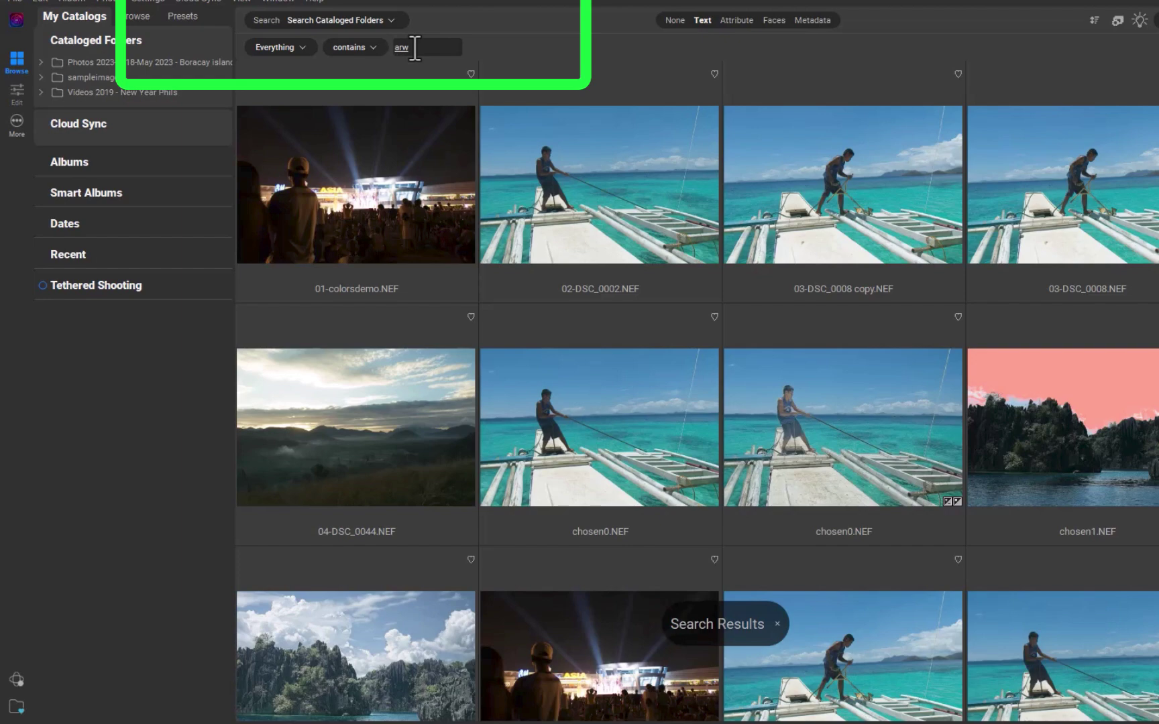
Search the catalog for arw then cr2, then set the lantern photo's Exposure to 2.3, Highlights -76
{"action": "key", "text": "Return"}
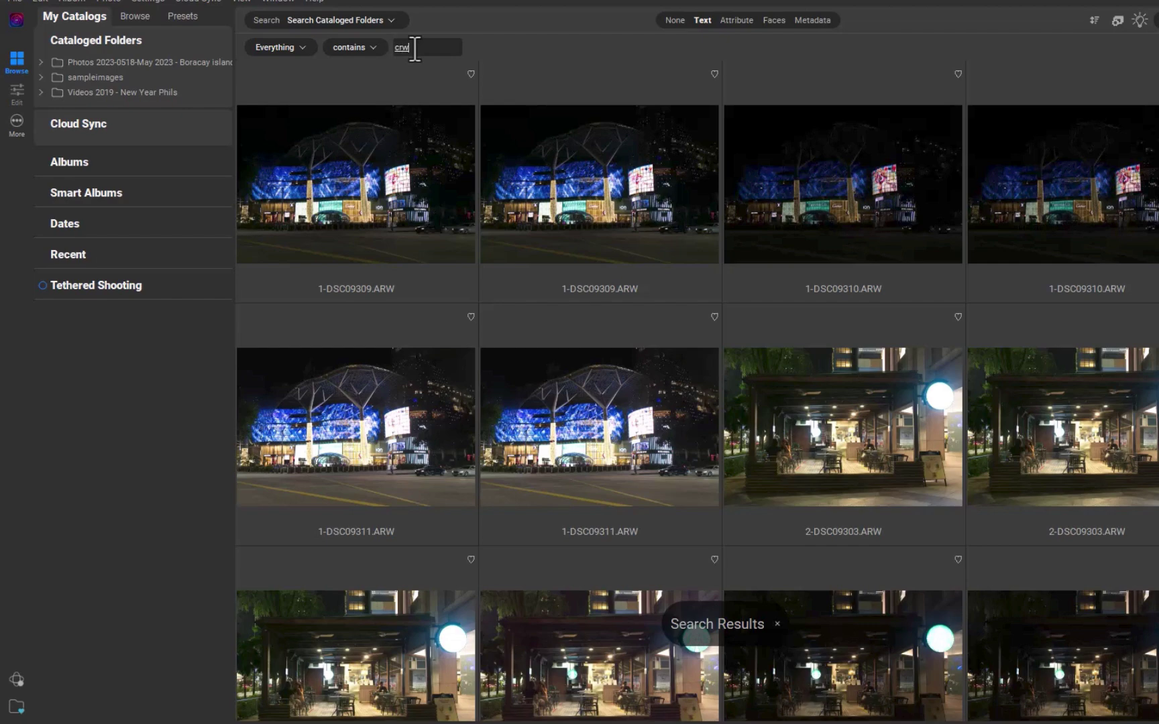
{"action": "key", "text": "Return"}
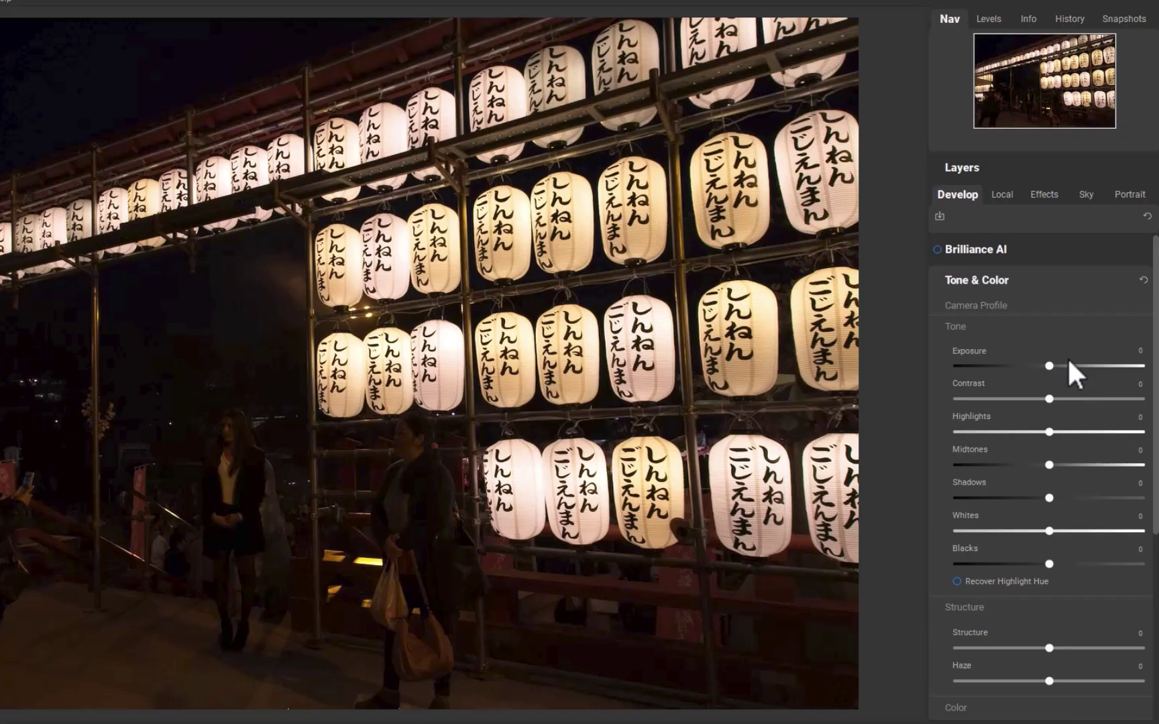
{"action": "left_click_drag", "start_coordinate": [1068, 366], "coordinate": [1090, 362]}
{"action": "left_click_drag", "start_coordinate": [1049, 432], "coordinate": [982, 458]}
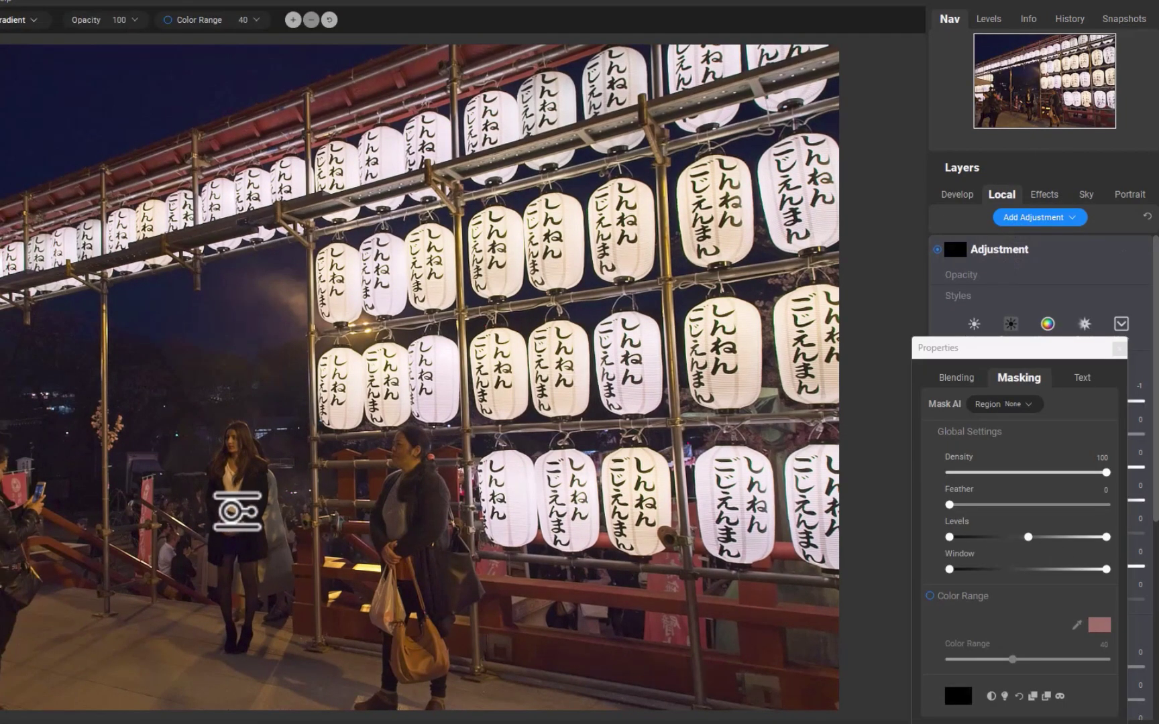
Add a Lighten gradient (Exposure 0, Shadows 15, Highlights -55), then paint the 'boat' mask over the rower
{"action": "left_click_drag", "start_coordinate": [232, 510], "coordinate": [239, 366]}
{"action": "left_click", "coordinate": [1118, 348]}
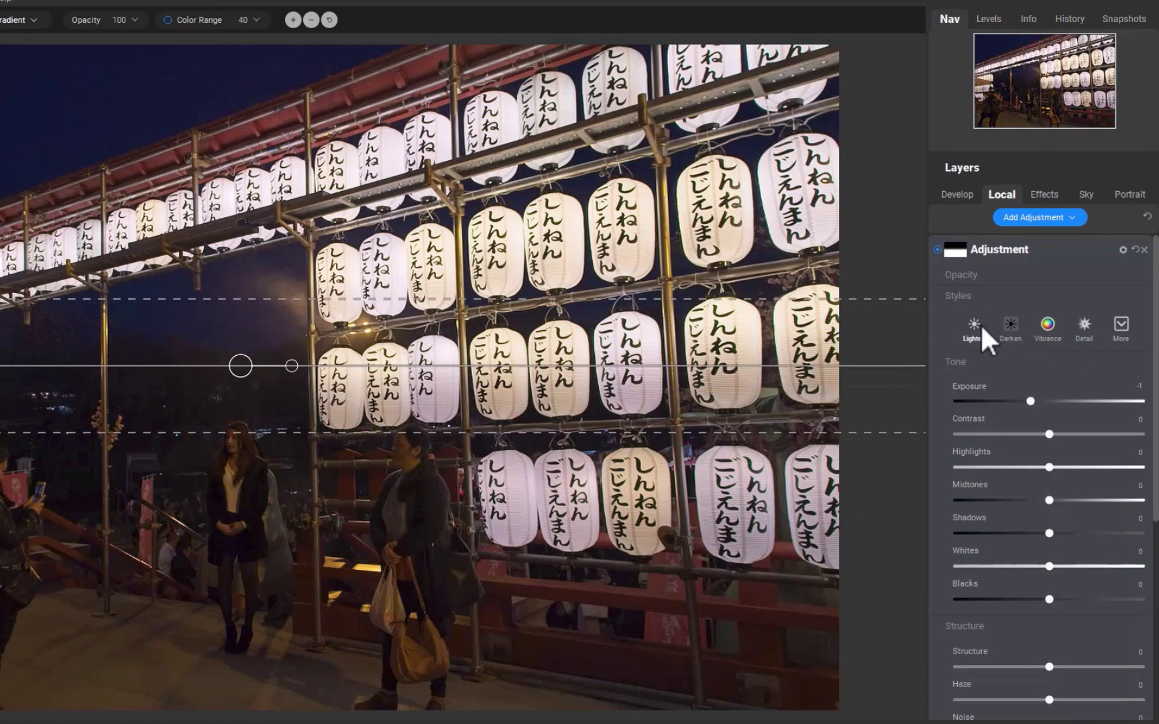
{"action": "left_click", "coordinate": [980, 324]}
{"action": "double_click", "coordinate": [1055, 399]}
{"action": "left_click_drag", "start_coordinate": [1048, 534], "coordinate": [1061, 533]}
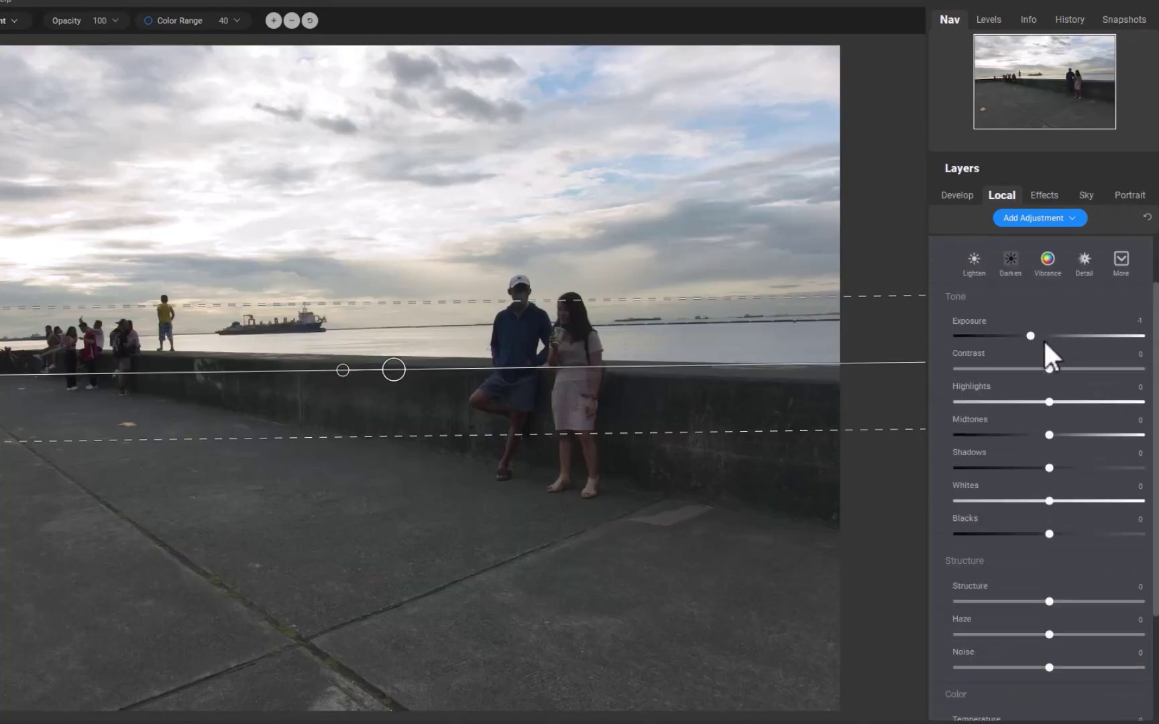
{"action": "left_click_drag", "start_coordinate": [1050, 401], "coordinate": [1009, 424]}
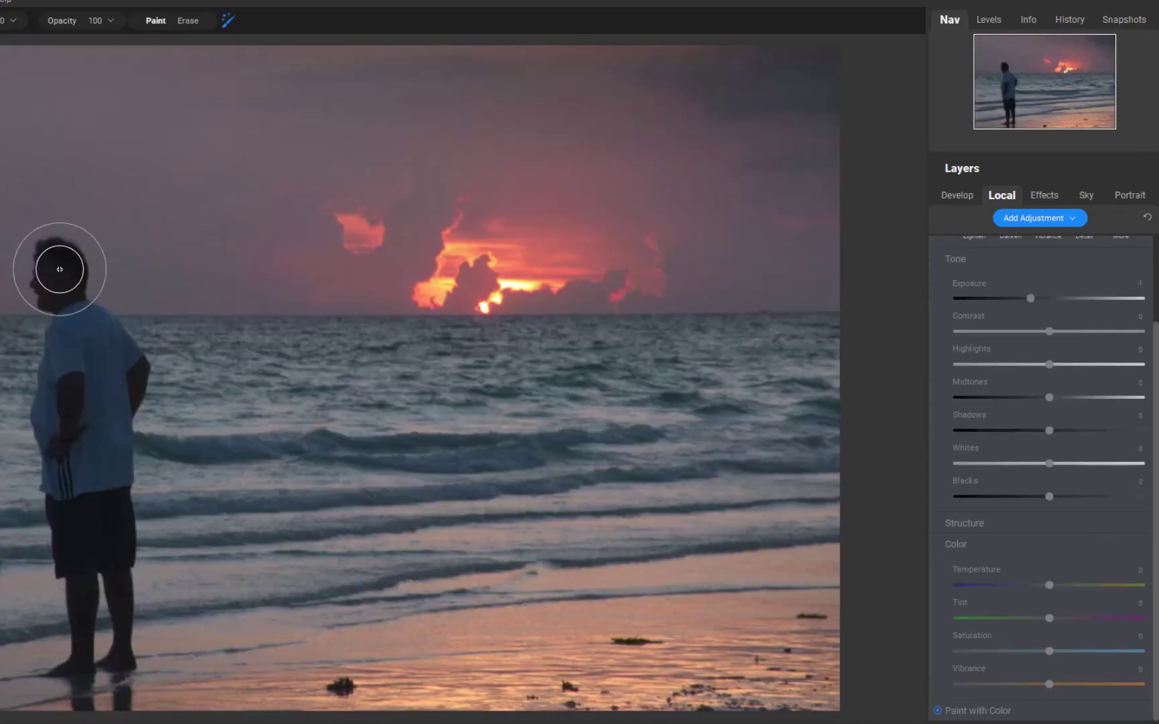
{"action": "mouse_move", "coordinate": [57, 264]}
{"action": "left_mouse_down"}
{"action": "mouse_move", "coordinate": [69, 333]}
{"action": "mouse_move", "coordinate": [73, 320]}
{"action": "mouse_move", "coordinate": [101, 353]}
{"action": "mouse_move", "coordinate": [111, 392]}
{"action": "mouse_move", "coordinate": [121, 383]}
{"action": "mouse_move", "coordinate": [69, 411]}
{"action": "mouse_move", "coordinate": [64, 399]}
{"action": "mouse_move", "coordinate": [90, 400]}
{"action": "mouse_move", "coordinate": [92, 460]}
{"action": "mouse_move", "coordinate": [70, 638]}
{"action": "mouse_move", "coordinate": [119, 531]}
{"action": "mouse_move", "coordinate": [122, 640]}
{"action": "mouse_move", "coordinate": [125, 471]}
{"action": "mouse_move", "coordinate": [58, 412]}
{"action": "mouse_move", "coordinate": [98, 374]}
{"action": "mouse_move", "coordinate": [140, 385]}
{"action": "mouse_move", "coordinate": [49, 417]}
{"action": "mouse_move", "coordinate": [71, 538]}
{"action": "mouse_move", "coordinate": [114, 290]}
{"action": "left_mouse_up"}
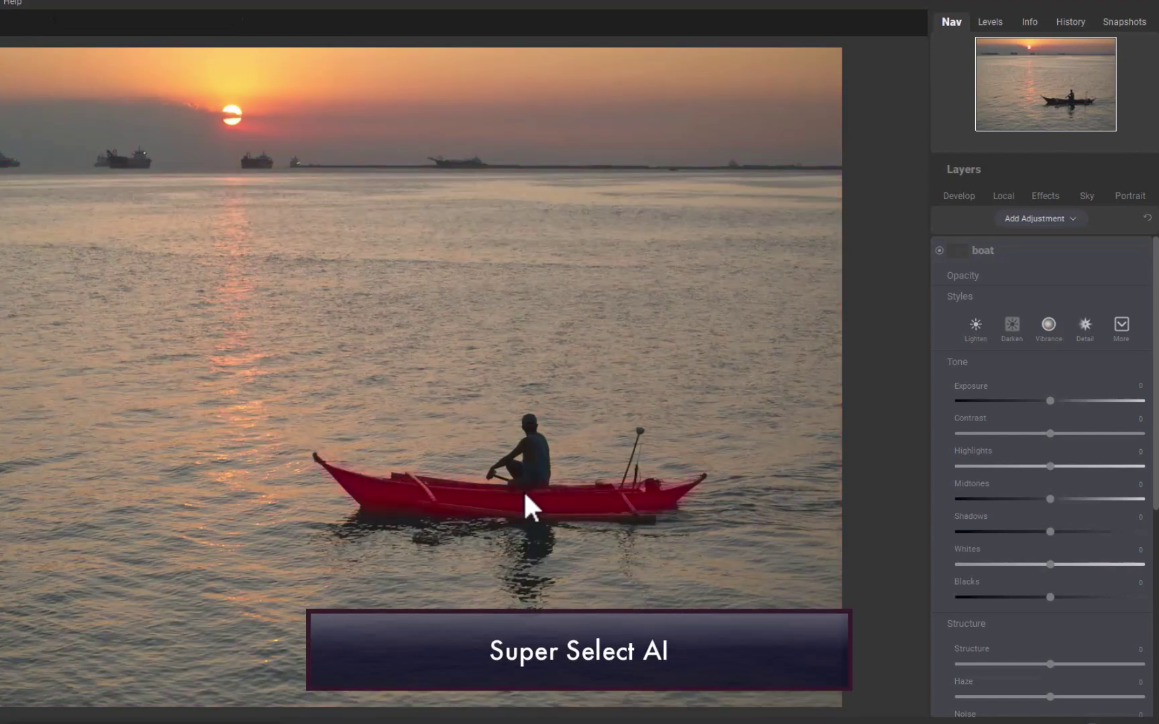
Super Select the boat and rower with Shadows 24, then lift the cliffs photo's shadows
{"action": "left_click", "coordinate": [522, 491]}
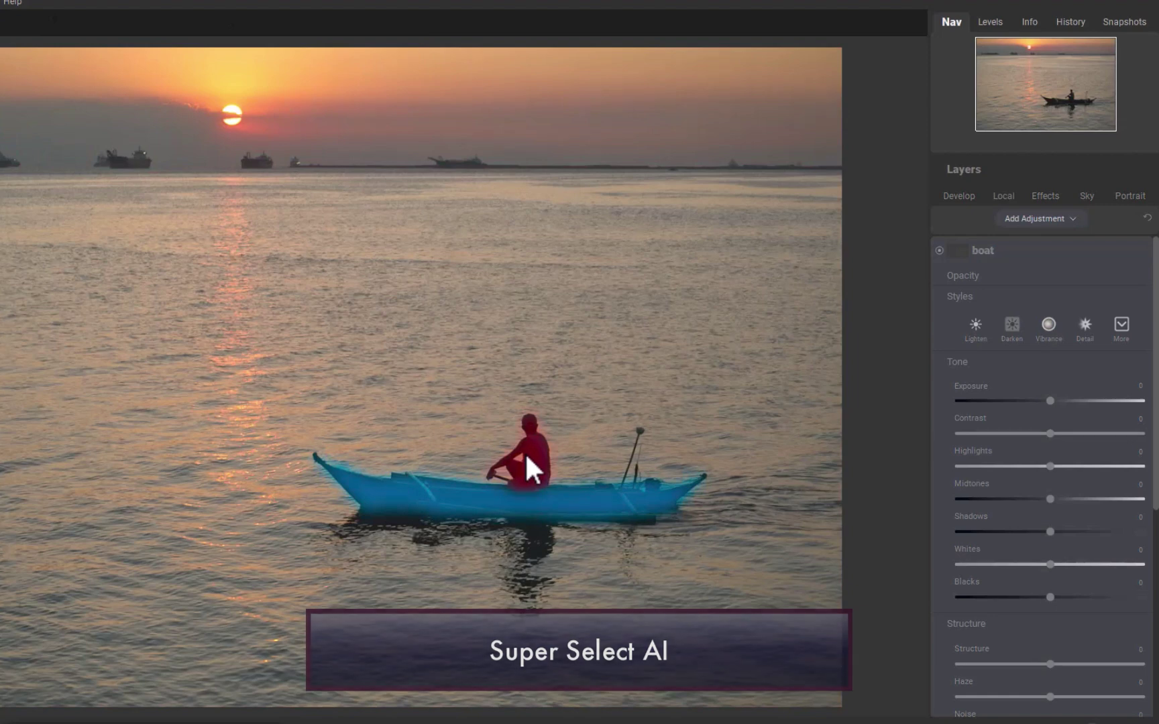
{"action": "left_click", "coordinate": [526, 457]}
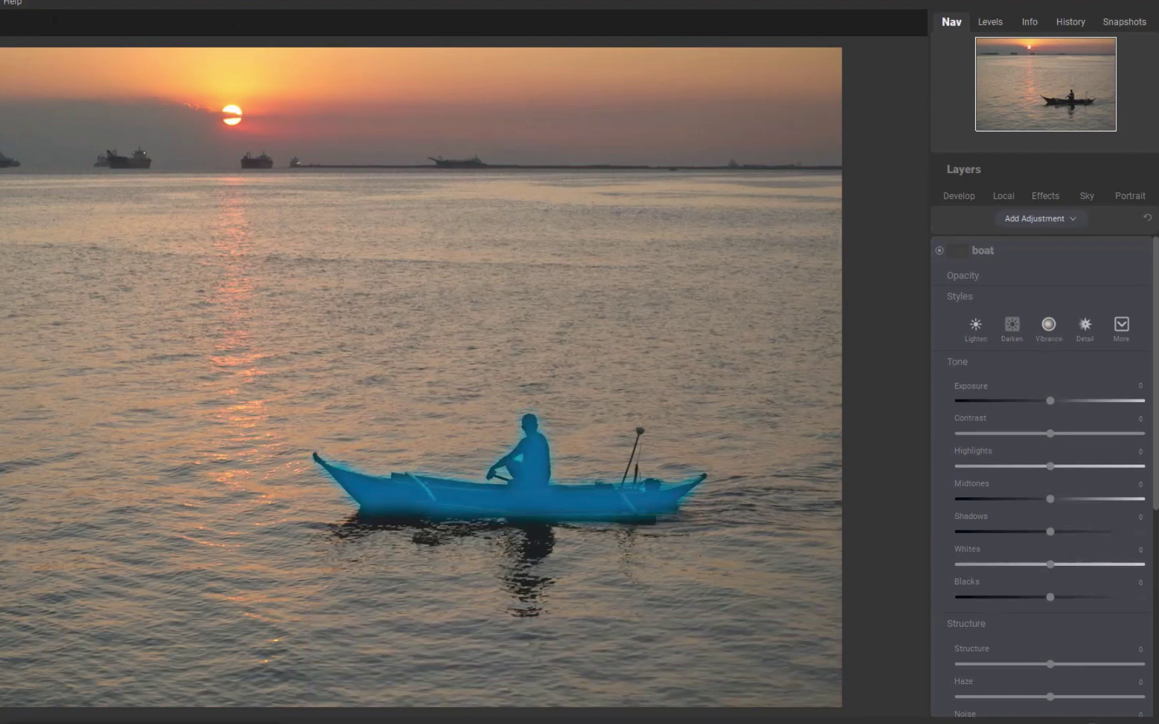
{"action": "left_click_drag", "start_coordinate": [1050, 531], "coordinate": [1093, 540]}
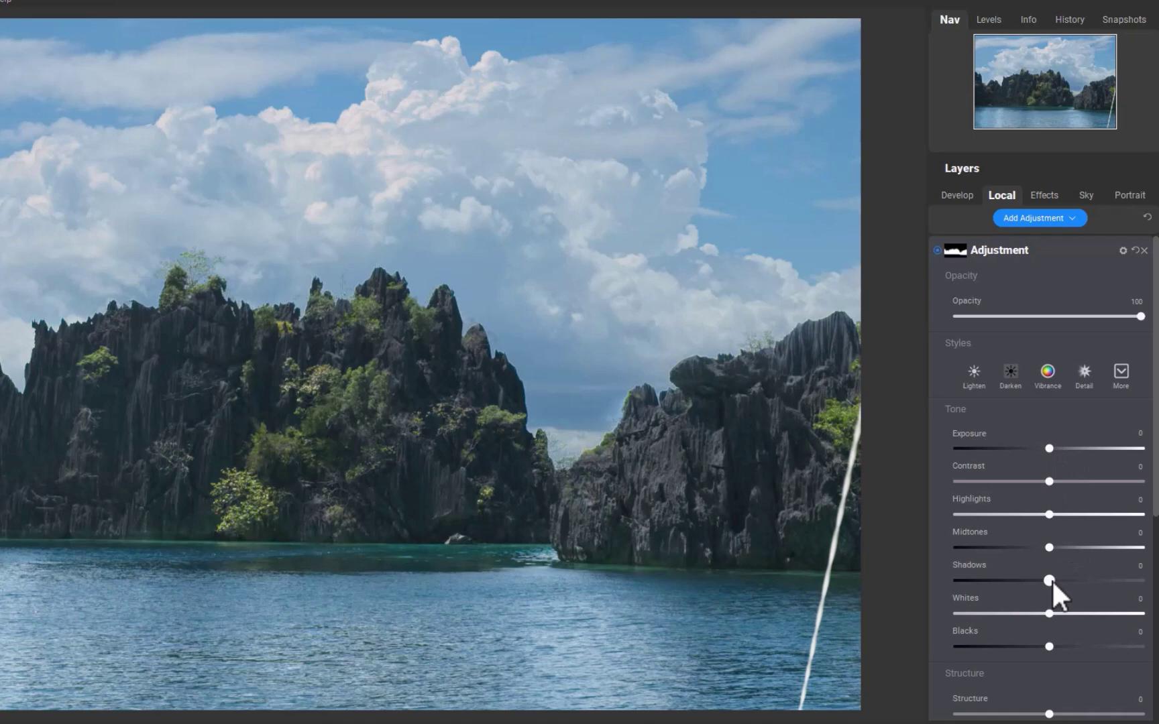
{"action": "left_click_drag", "start_coordinate": [1050, 581], "coordinate": [1077, 580]}
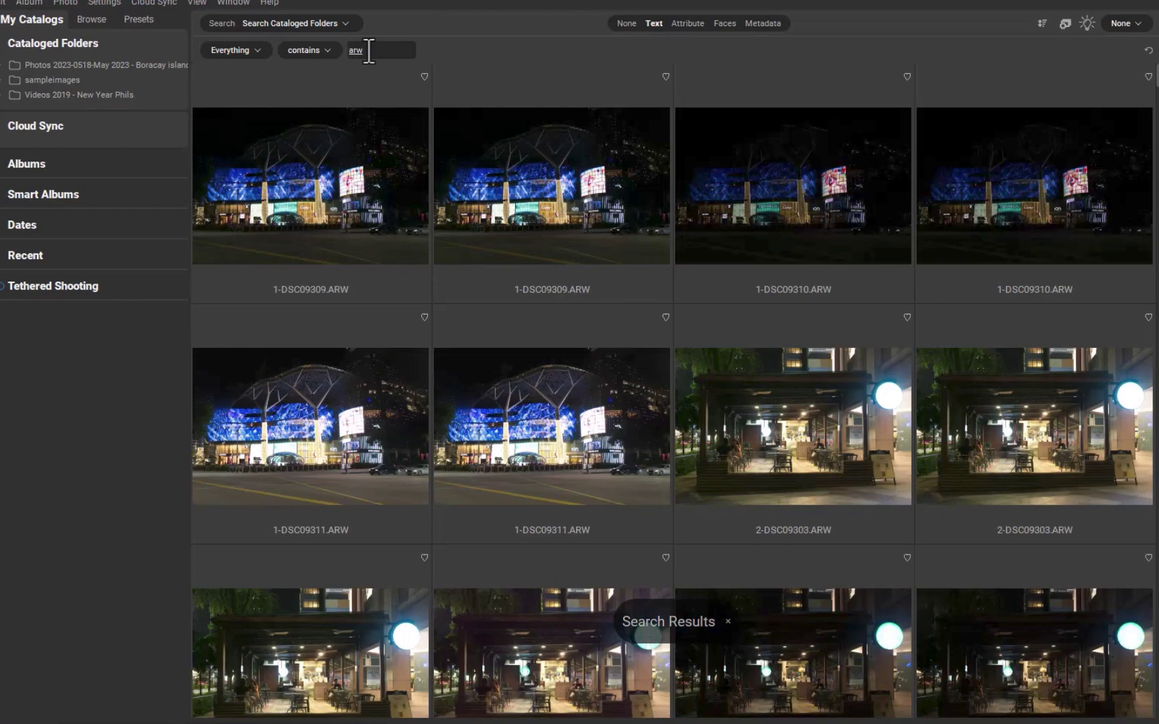
Search the catalog Text field for CR2, then for NEF files
{"action": "type", "text": "cr2"}
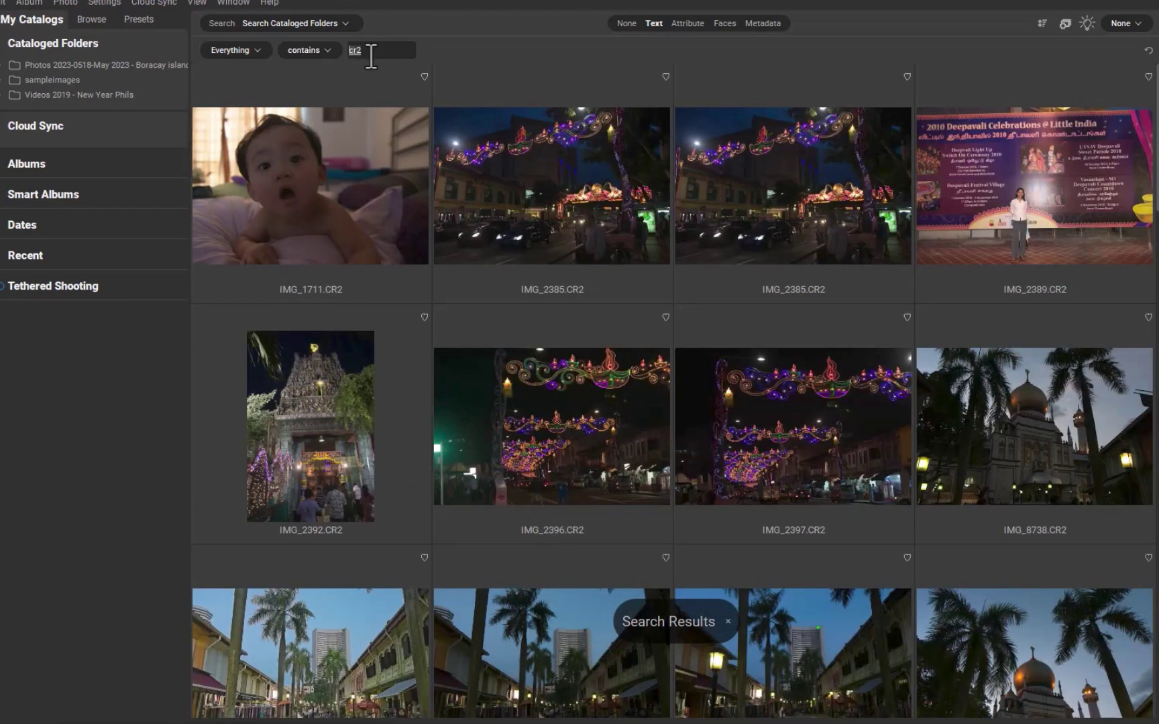
{"action": "key", "text": "BackSpace"}
{"action": "key", "text": "BackSpace"}
{"action": "key", "text": "BackSpace"}
{"action": "type", "text": "nef"}
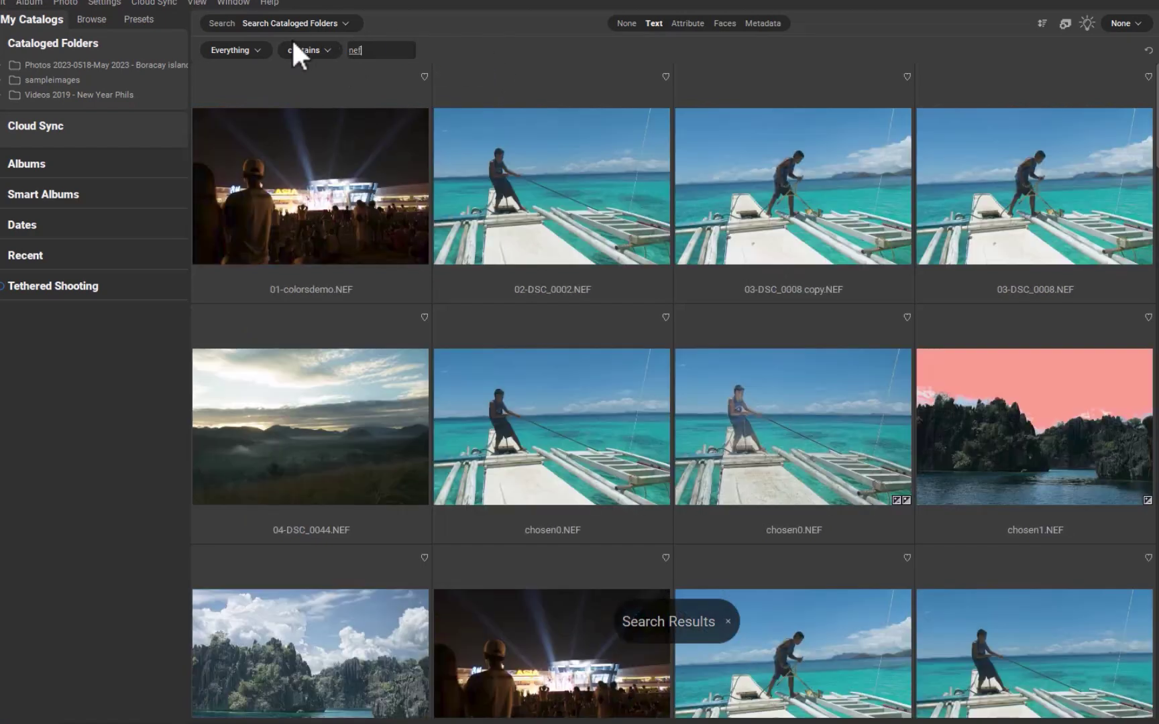
{"action": "left_click", "coordinate": [232, 50]}
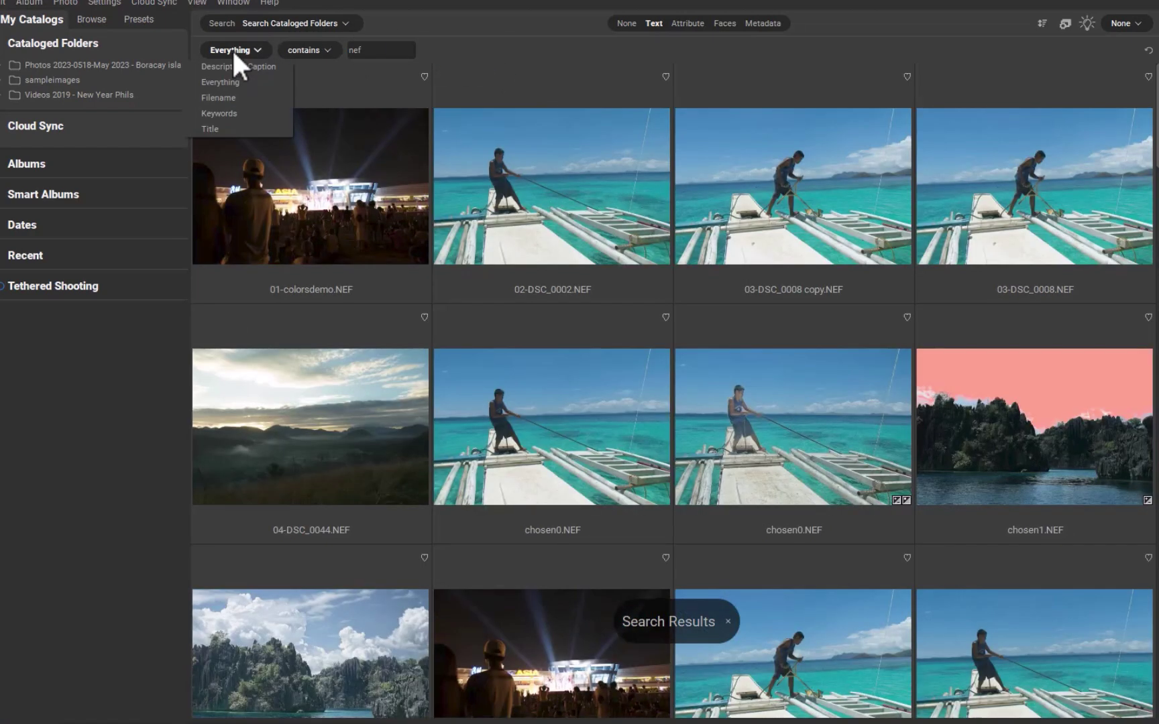
Try and clear five-star, red label and Faces attribute filters, then add metadata rules
{"action": "left_click", "coordinate": [686, 24]}
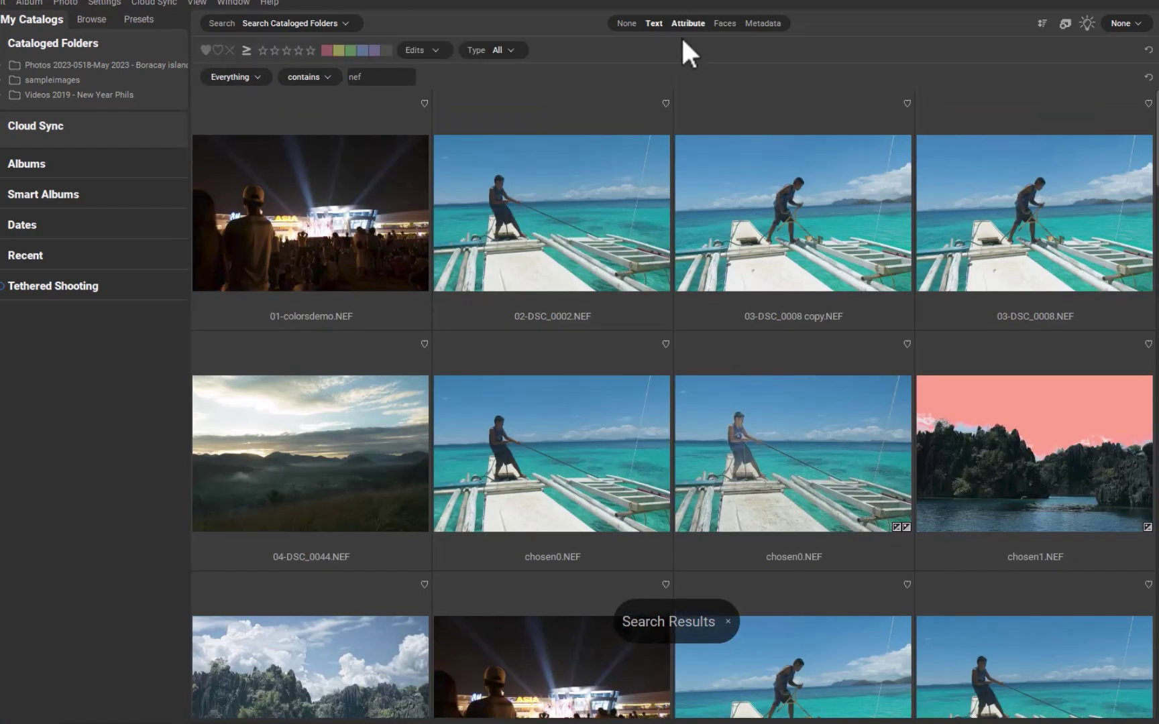
{"action": "left_click", "coordinate": [311, 50]}
{"action": "left_click", "coordinate": [263, 49]}
{"action": "left_click", "coordinate": [327, 48]}
{"action": "left_click", "coordinate": [331, 47]}
{"action": "left_click", "coordinate": [724, 23]}
{"action": "left_click", "coordinate": [723, 23]}
{"action": "left_click", "coordinate": [763, 23]}
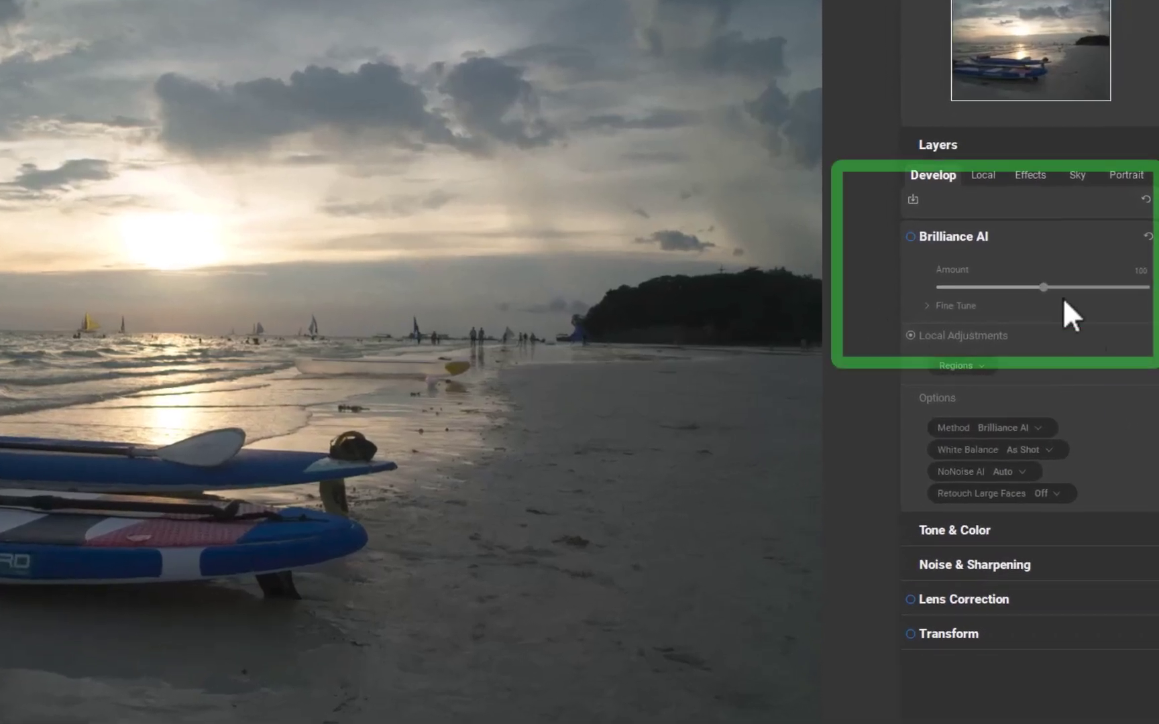
Toggle Brilliance AI on and off on the beach, night city and temple photos to compare
{"action": "left_click", "coordinate": [912, 237]}
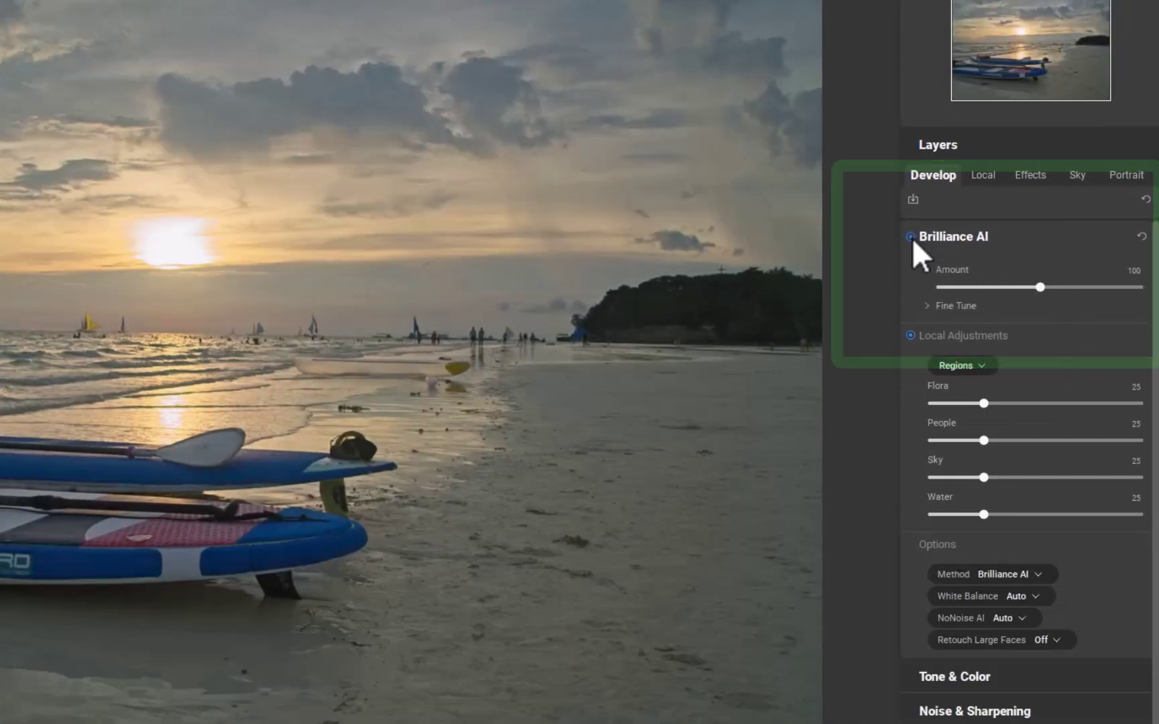
{"action": "left_click", "coordinate": [909, 237]}
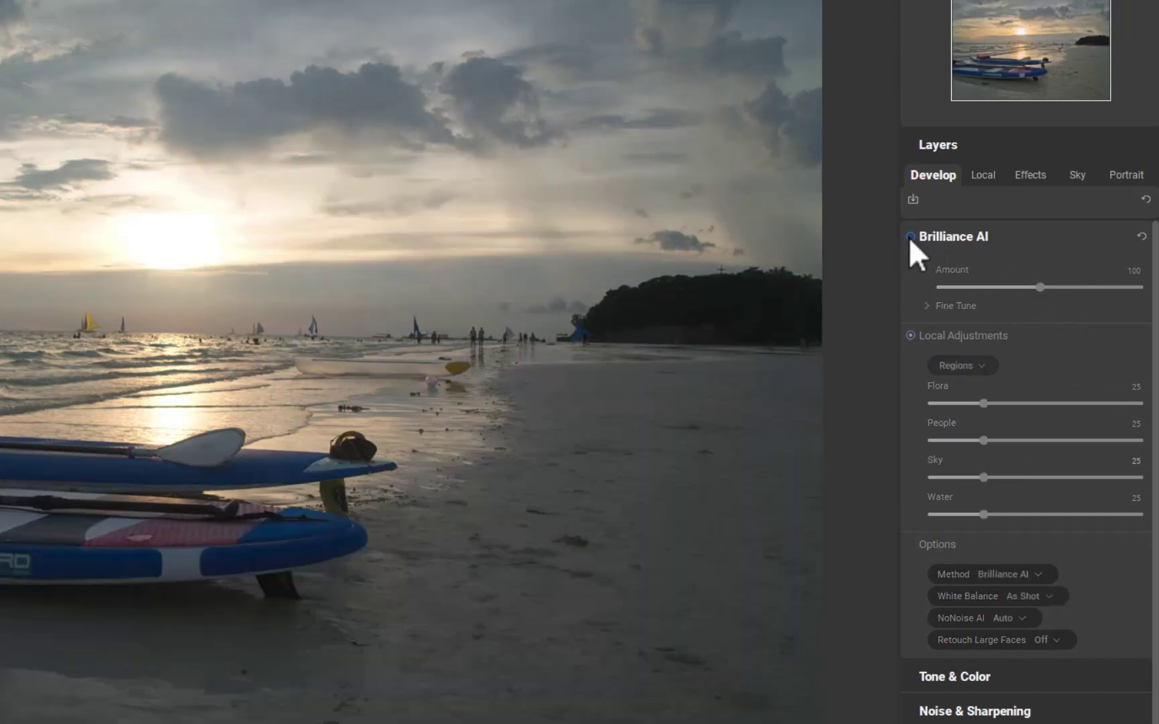
{"action": "left_click", "coordinate": [909, 238]}
{"action": "left_click", "coordinate": [909, 237]}
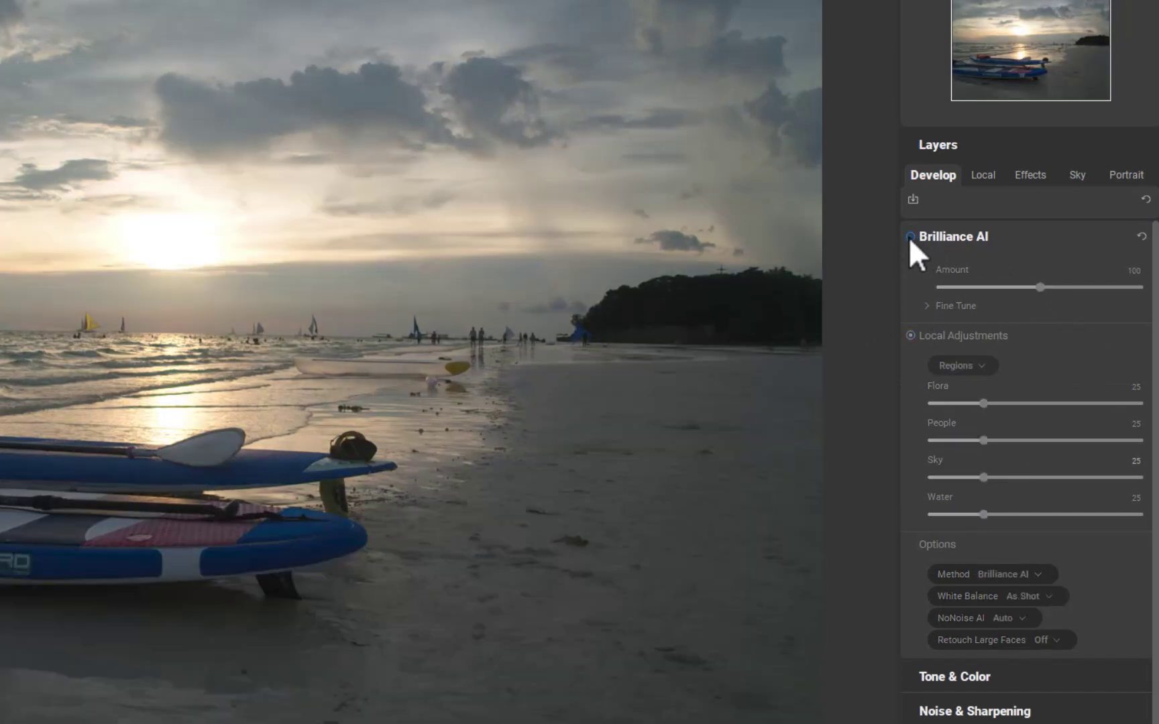
{"action": "left_click", "coordinate": [909, 236]}
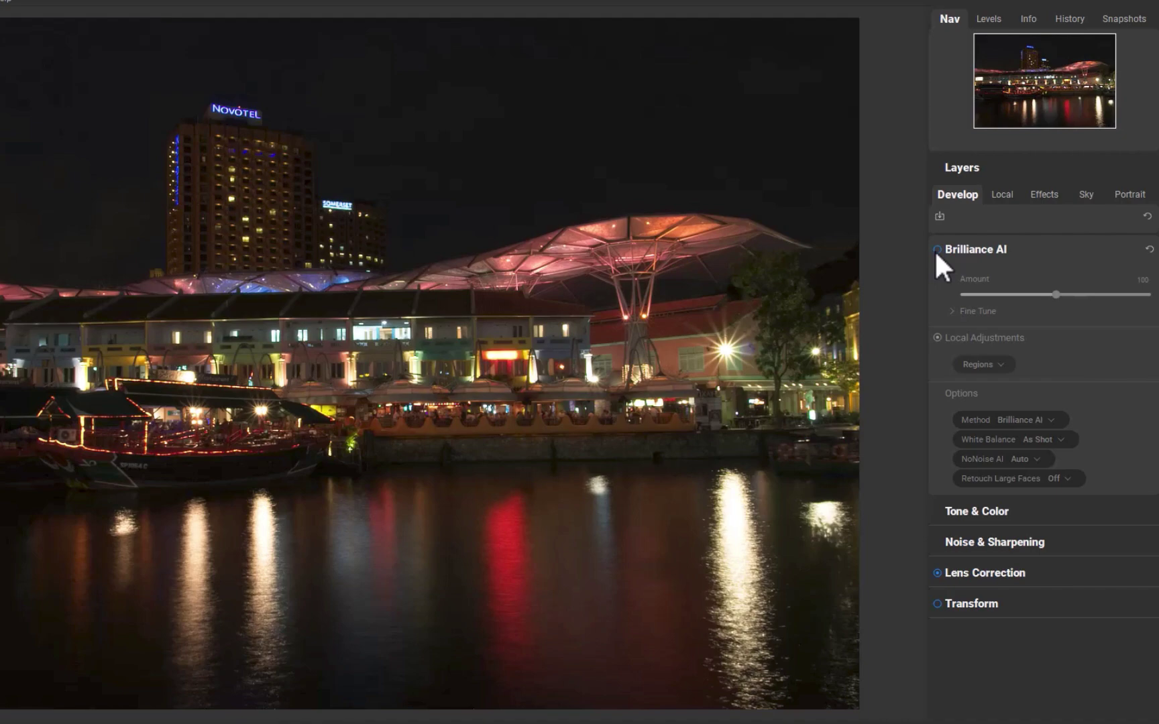
{"action": "left_click", "coordinate": [936, 251]}
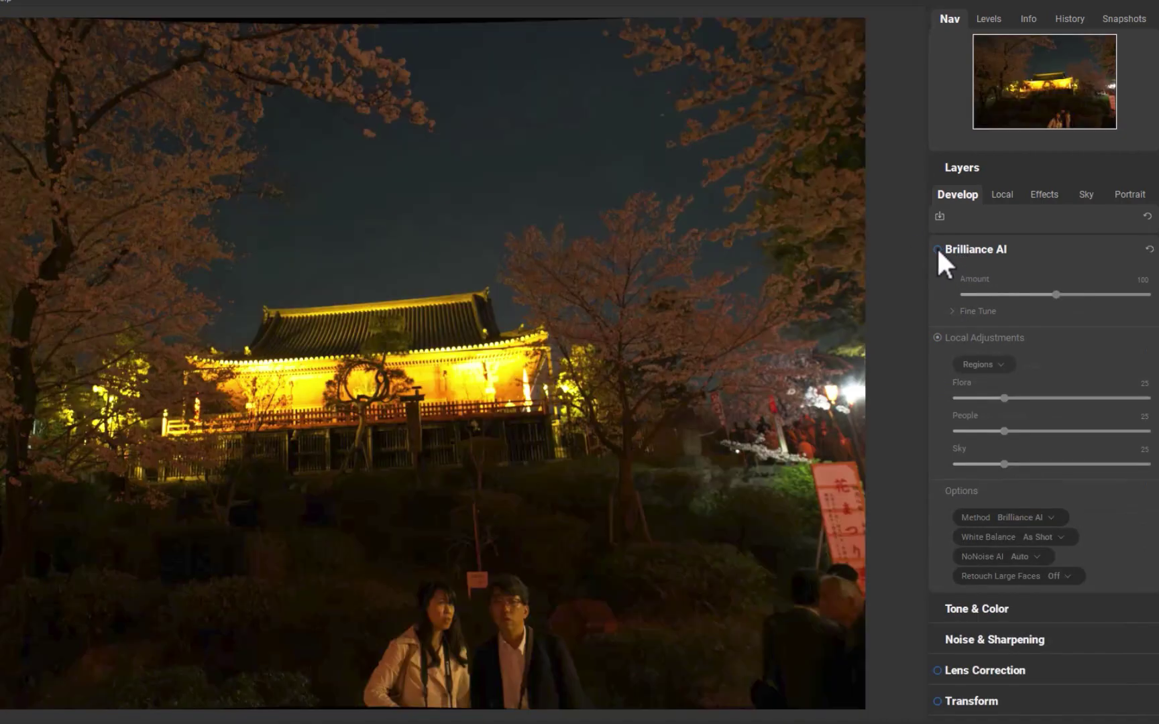
{"action": "left_click", "coordinate": [936, 247]}
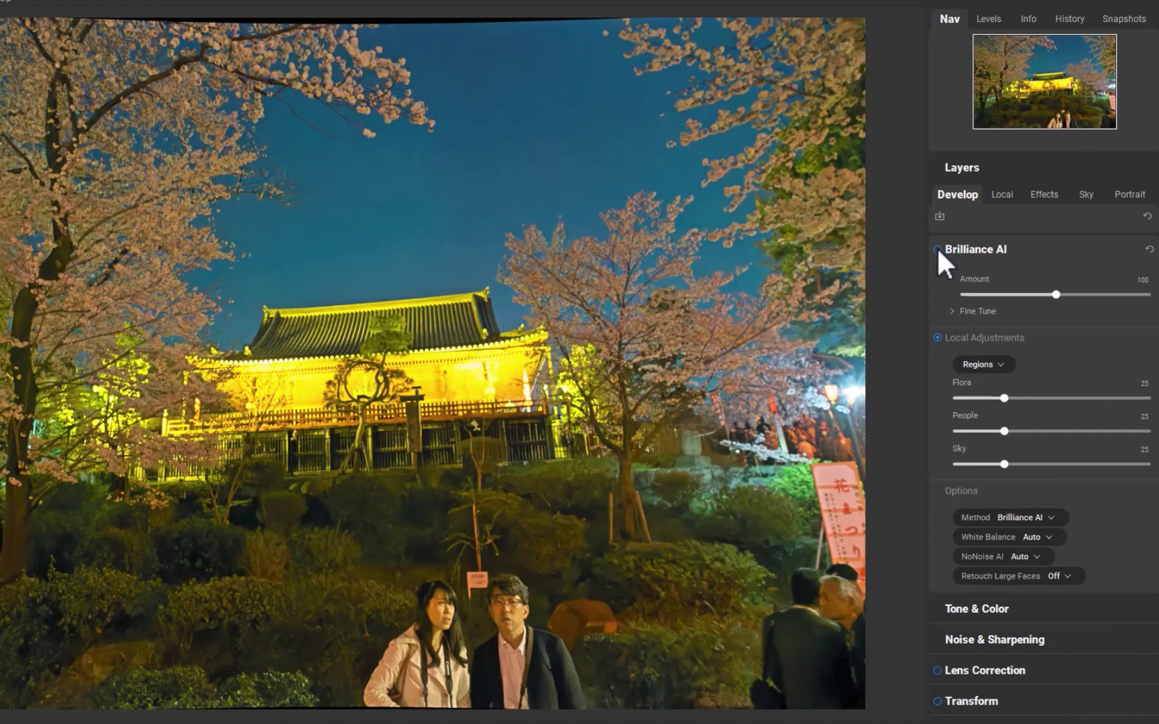
{"action": "left_click", "coordinate": [937, 250]}
{"action": "left_click", "coordinate": [937, 250]}
{"action": "left_click", "coordinate": [937, 249]}
{"action": "left_click", "coordinate": [937, 248]}
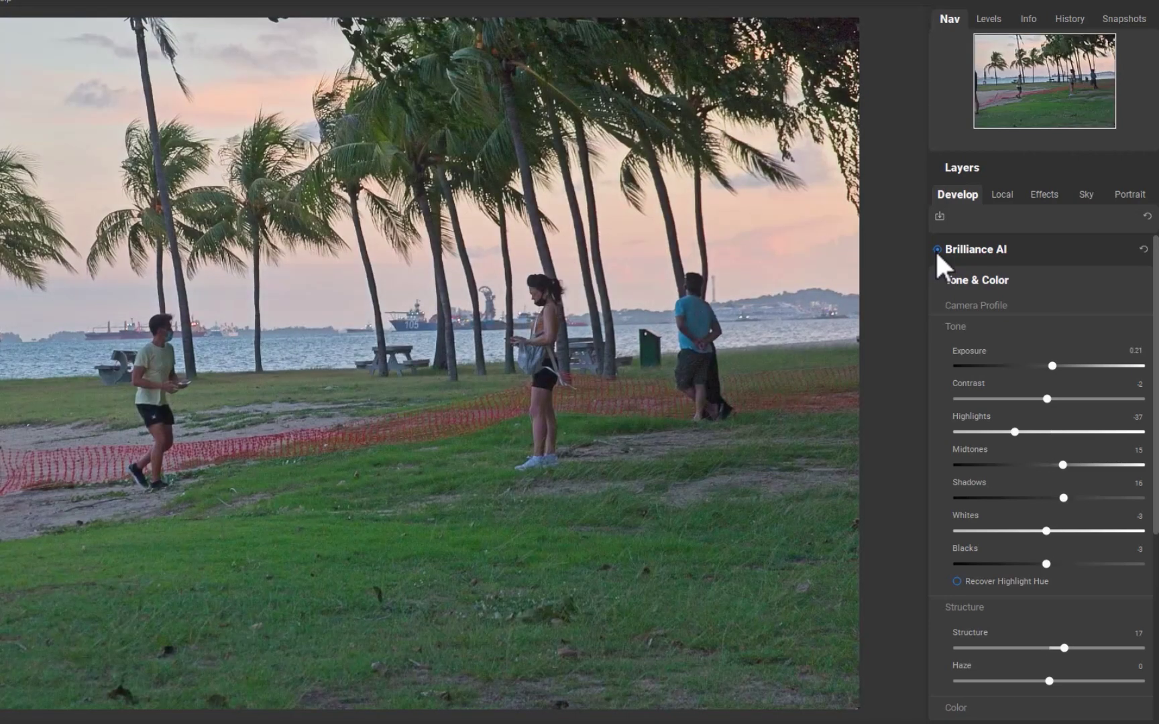
Set Brilliance AI regions on the park photo to Sky 9, People 73, Water 91, then view the original
{"action": "left_click", "coordinate": [935, 250]}
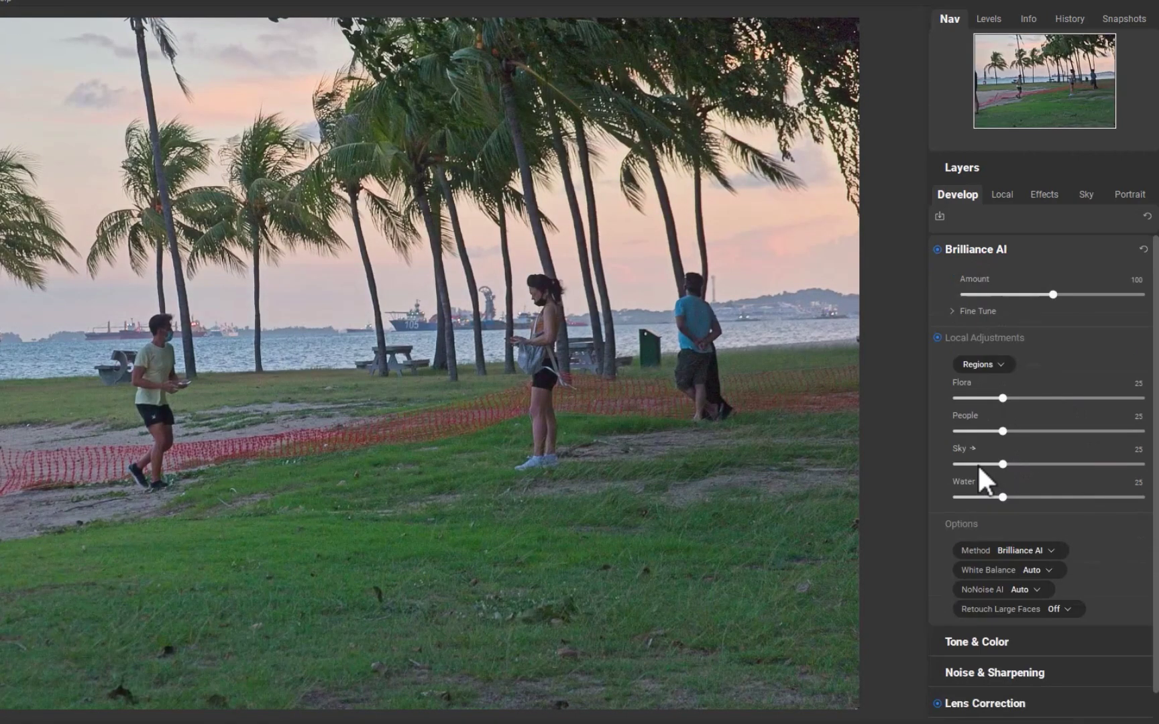
{"action": "left_click", "coordinate": [975, 464]}
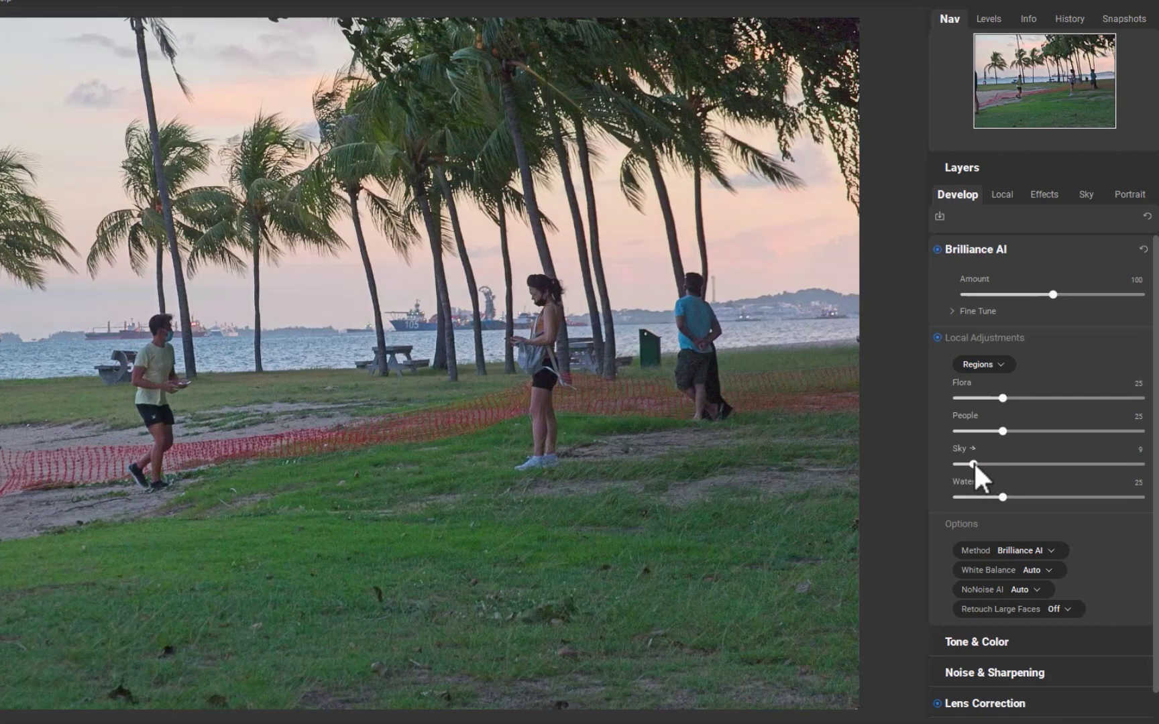
{"action": "left_click", "coordinate": [1104, 430]}
{"action": "left_click_drag", "start_coordinate": [1000, 430], "coordinate": [1090, 430]}
{"action": "left_click", "coordinate": [963, 497]}
{"action": "left_click", "coordinate": [1123, 497]}
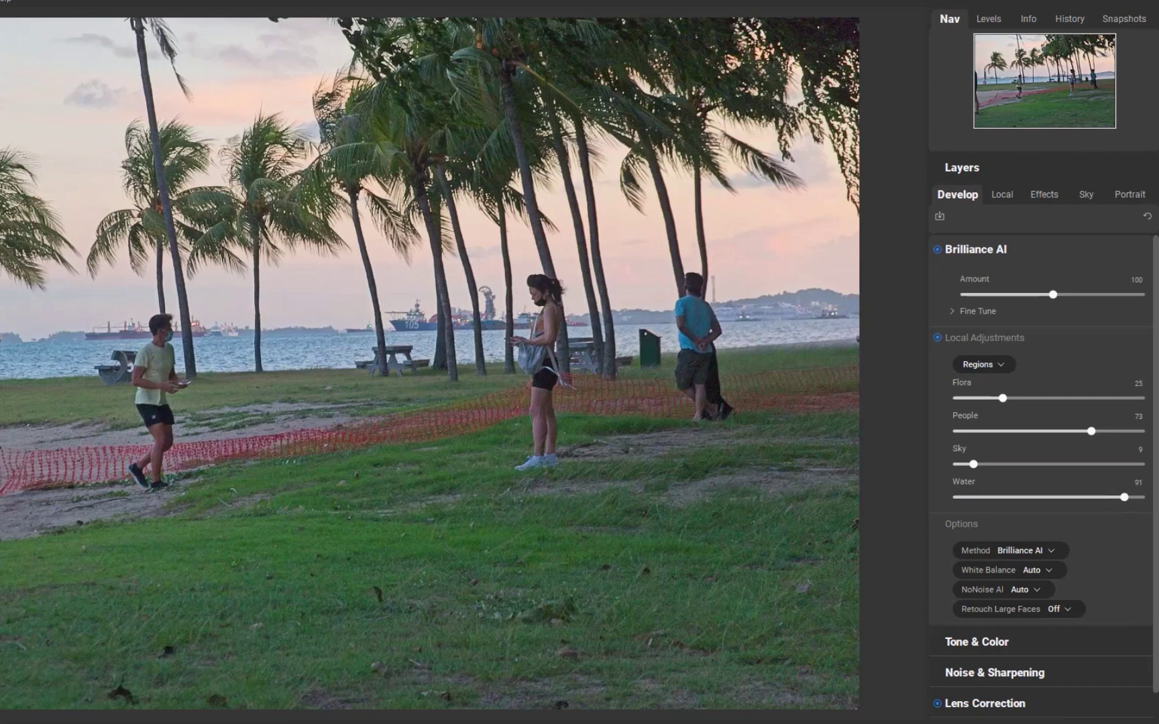
{"action": "key", "text": "p"}
{"action": "key", "text": "p"}
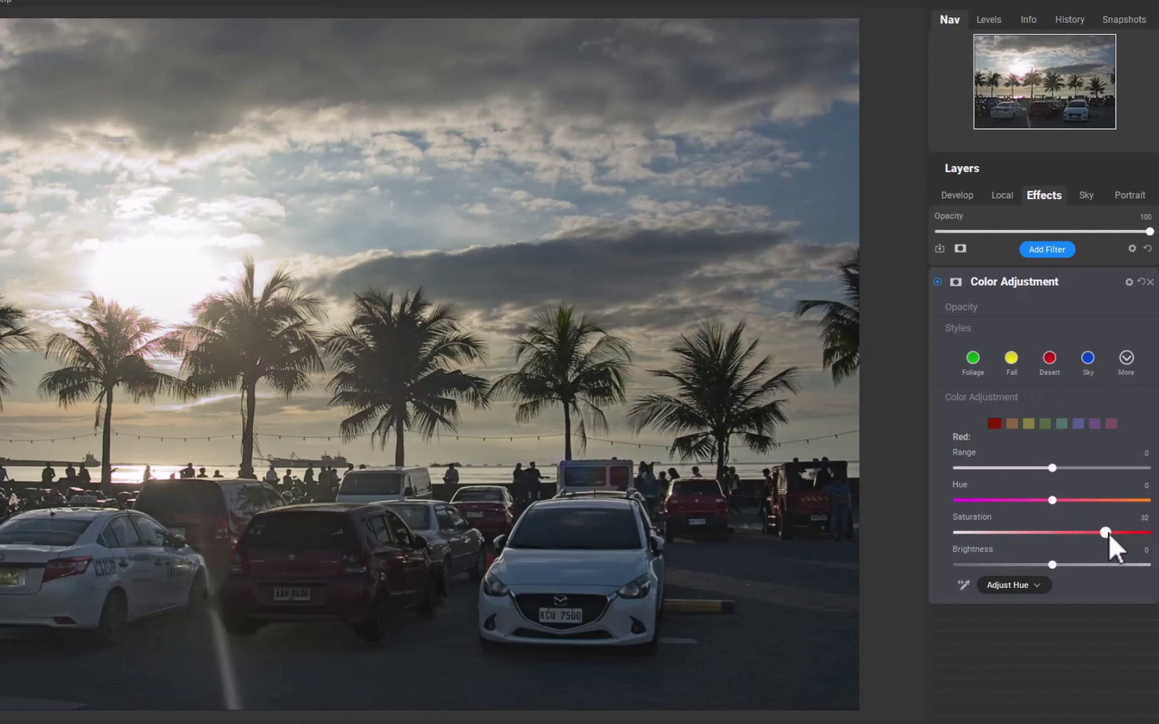
Reset Color Adjustment Red Saturation to 0 and briefly check the layer's mask properties
{"action": "double_click", "coordinate": [1112, 531]}
{"action": "left_click", "coordinate": [958, 283]}
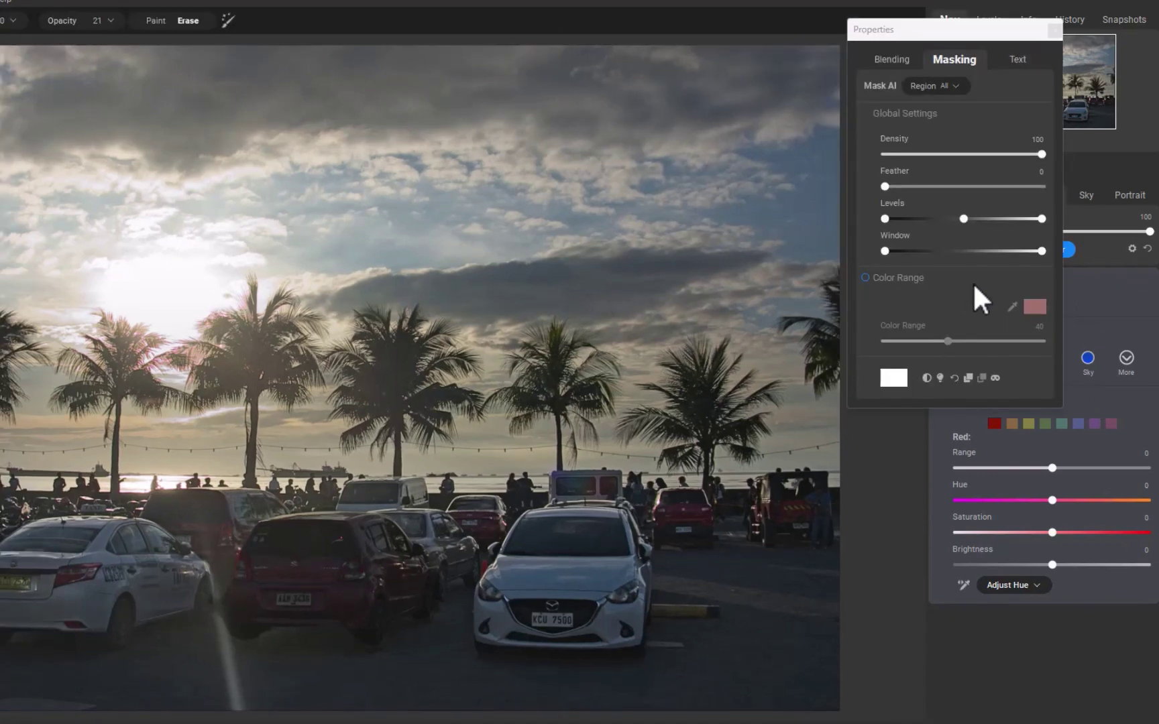
{"action": "left_click", "coordinate": [1053, 31]}
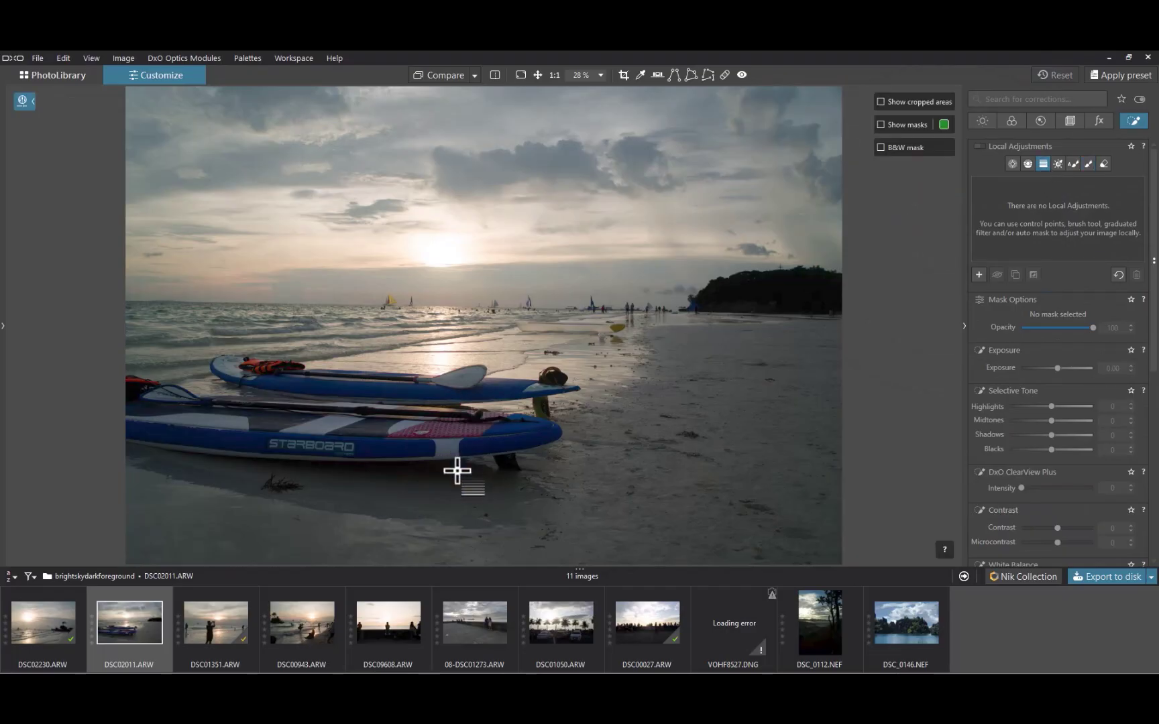
Add a graduated filter over the beach foreground with lifted shadows
{"action": "left_click_drag", "start_coordinate": [455, 469], "coordinate": [466, 320]}
{"action": "left_click_drag", "start_coordinate": [1050, 434], "coordinate": [1063, 463]}
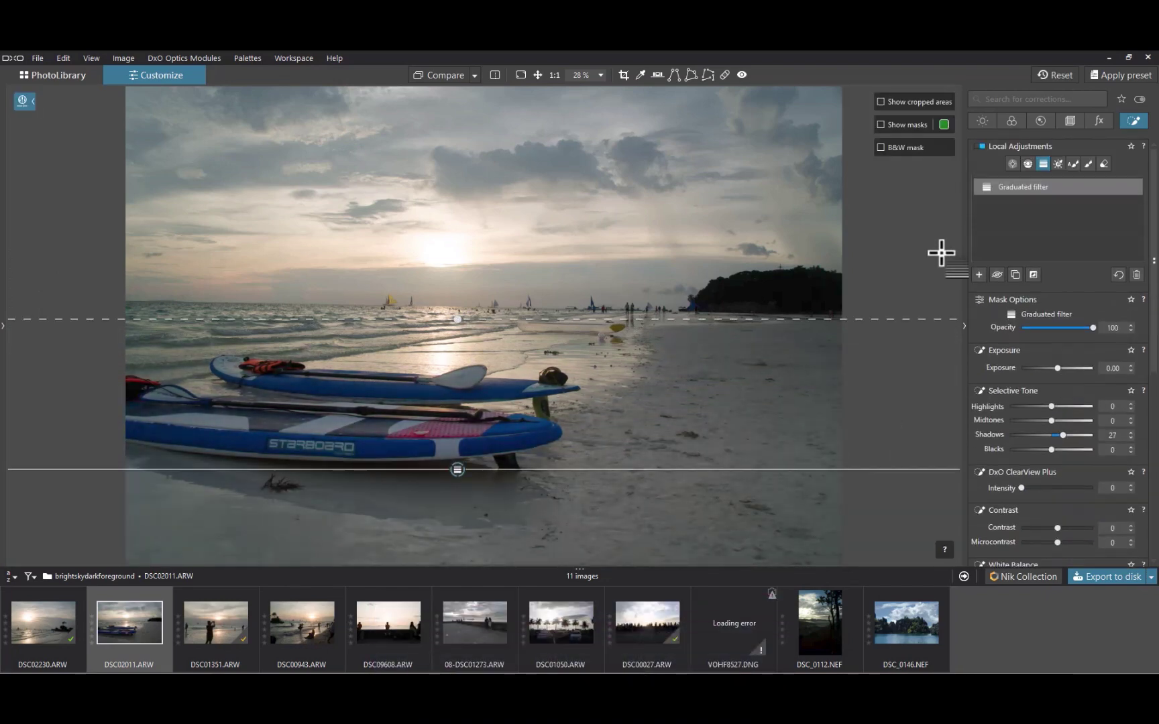
{"action": "left_click", "coordinate": [978, 274]}
Add a second graduated filter over the sky with Highlights lowered to -40
{"action": "left_click_drag", "start_coordinate": [536, 230], "coordinate": [538, 337]}
{"action": "left_click_drag", "start_coordinate": [1050, 407], "coordinate": [1033, 429]}
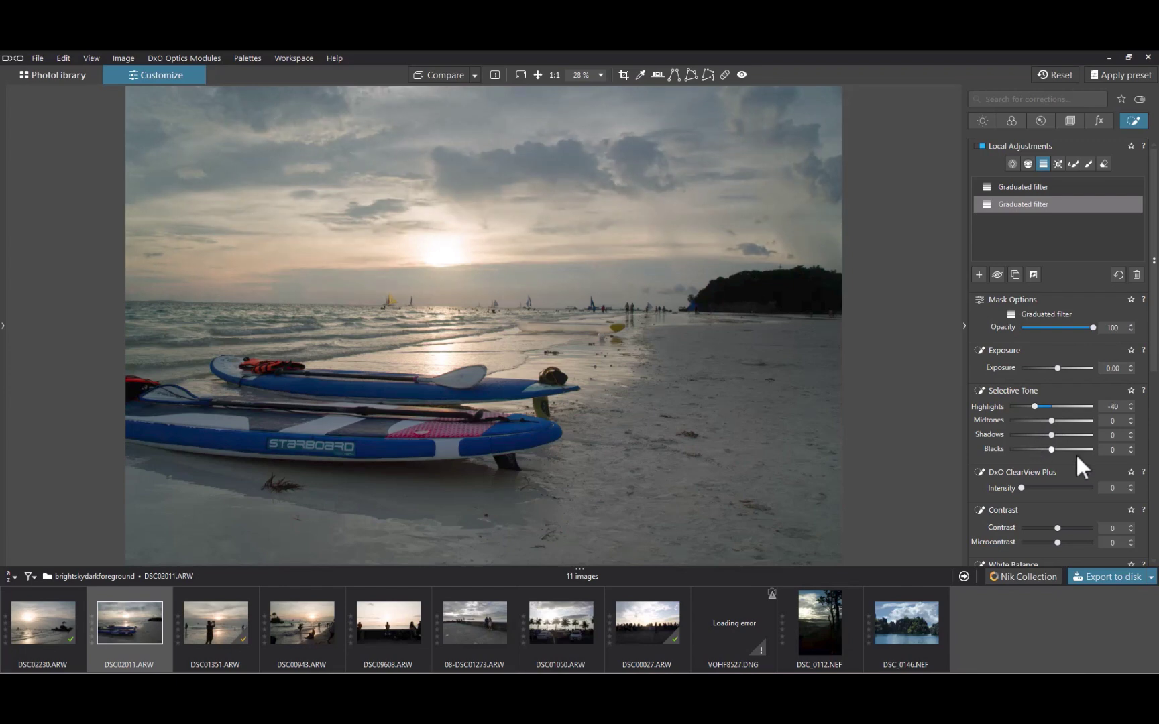
{"action": "scroll", "coordinate": [1074, 452], "scroll_direction": "down", "scroll_amount": 5}
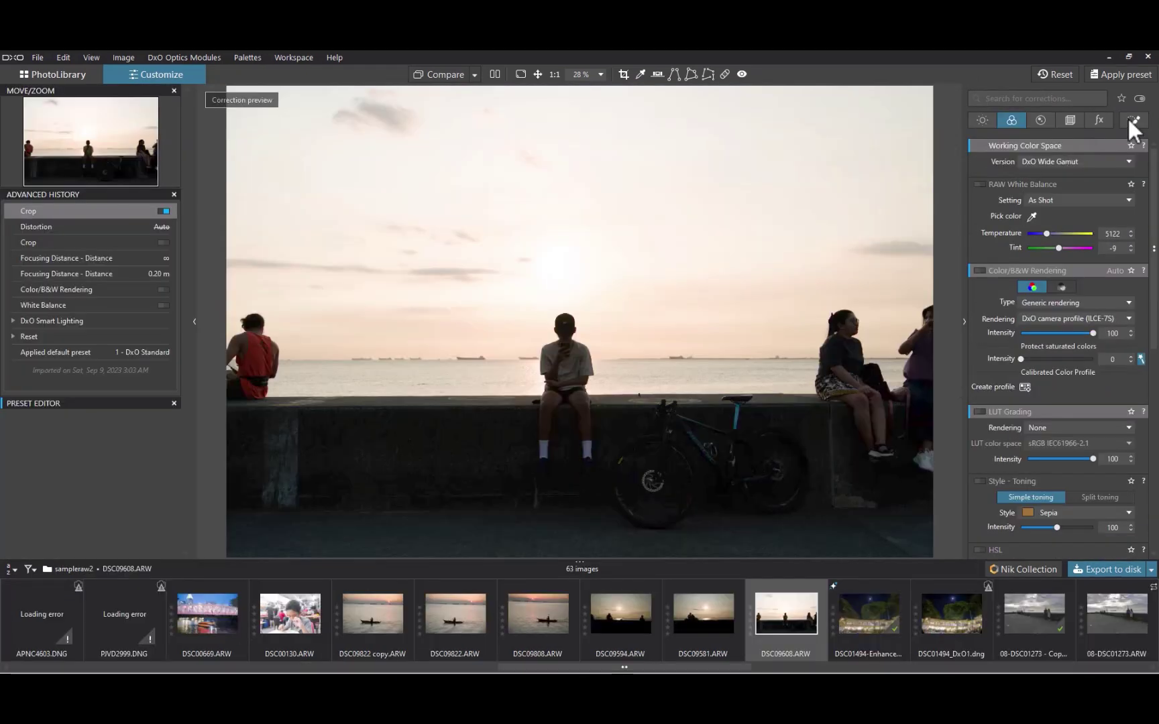
Place a Control Point on the seated boy in the seawall photo and enlarge its area
{"action": "left_click", "coordinate": [1133, 121]}
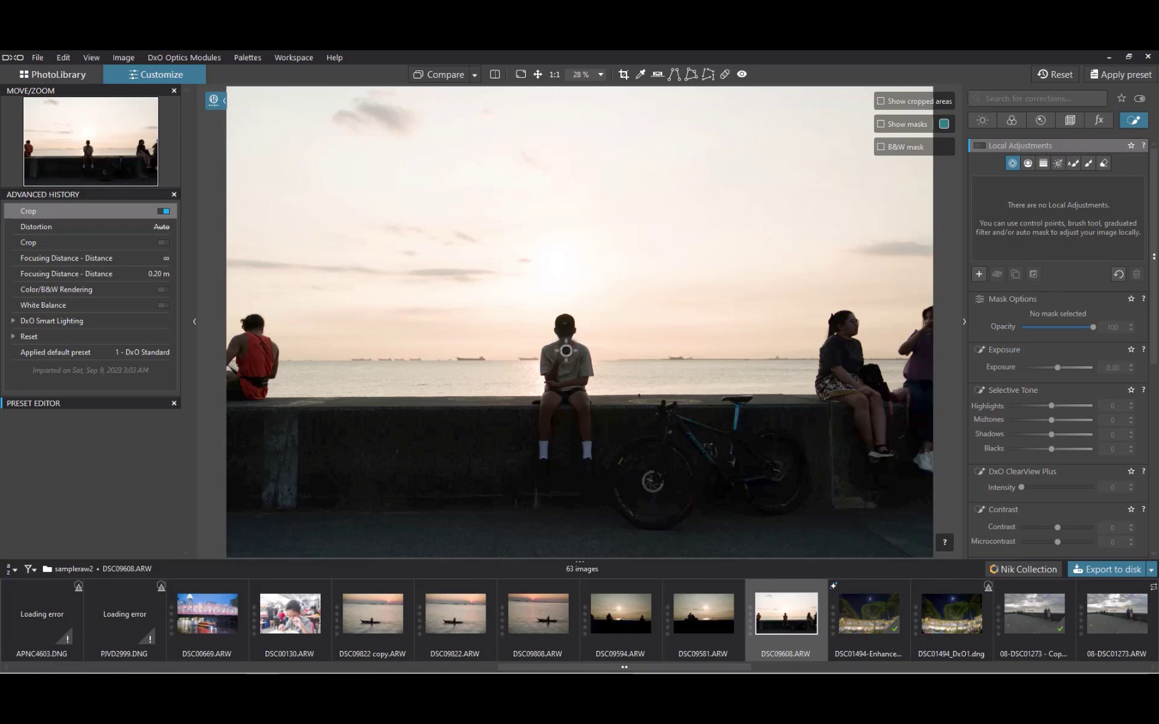
{"action": "left_click", "coordinate": [566, 350]}
{"action": "left_click_drag", "start_coordinate": [556, 401], "coordinate": [554, 483]}
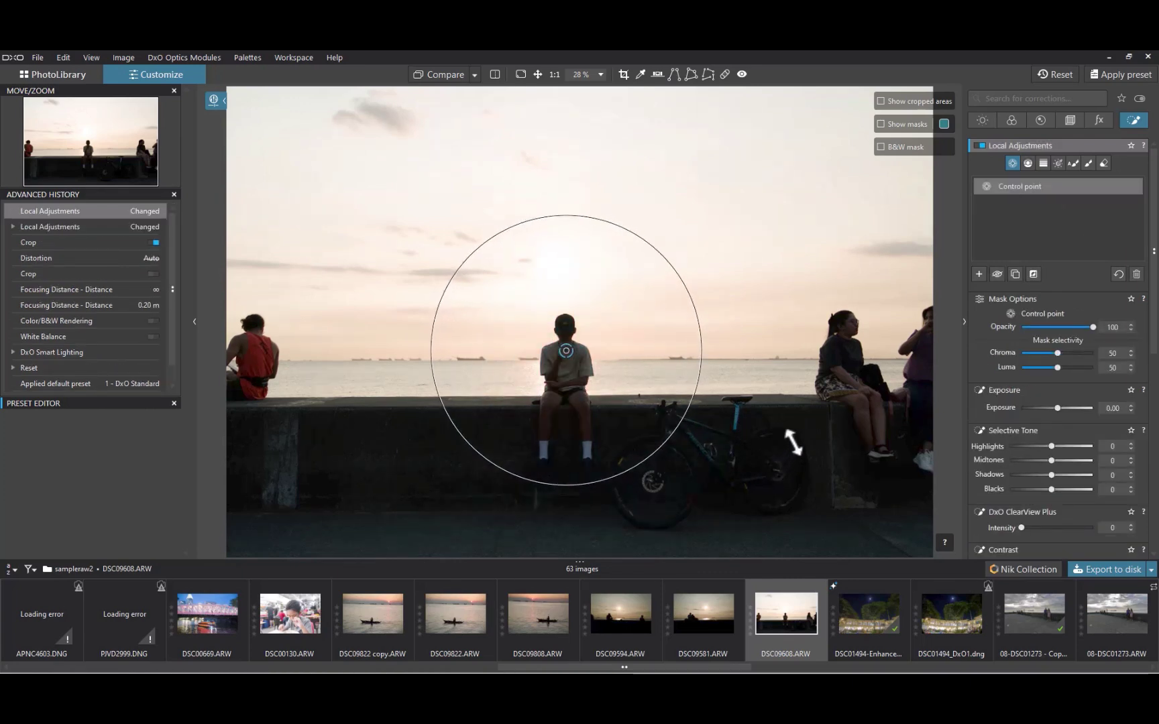
Brush over the left buildings and cars, boost the sampled orange saturation and lower highlights
{"action": "left_click", "coordinate": [1089, 163]}
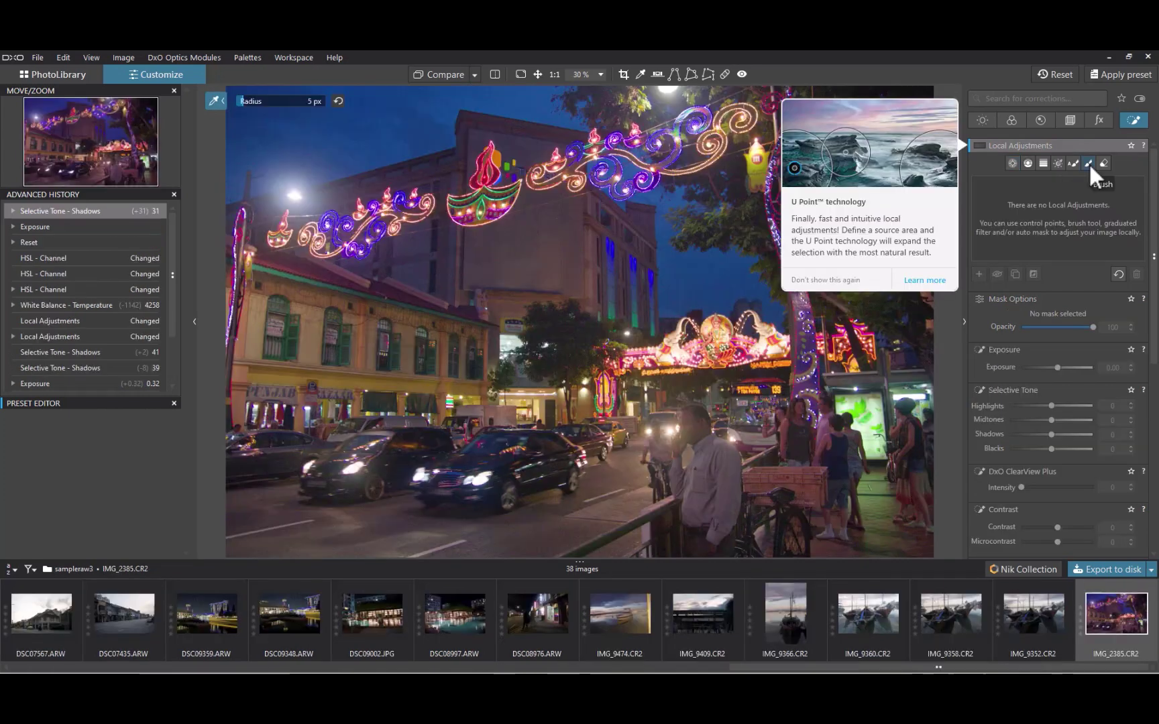
{"action": "mouse_move", "coordinate": [513, 338]}
{"action": "left_mouse_down"}
{"action": "mouse_move", "coordinate": [307, 310]}
{"action": "mouse_move", "coordinate": [280, 355]}
{"action": "mouse_move", "coordinate": [305, 407]}
{"action": "mouse_move", "coordinate": [449, 396]}
{"action": "mouse_move", "coordinate": [464, 352]}
{"action": "mouse_move", "coordinate": [309, 290]}
{"action": "left_mouse_up"}
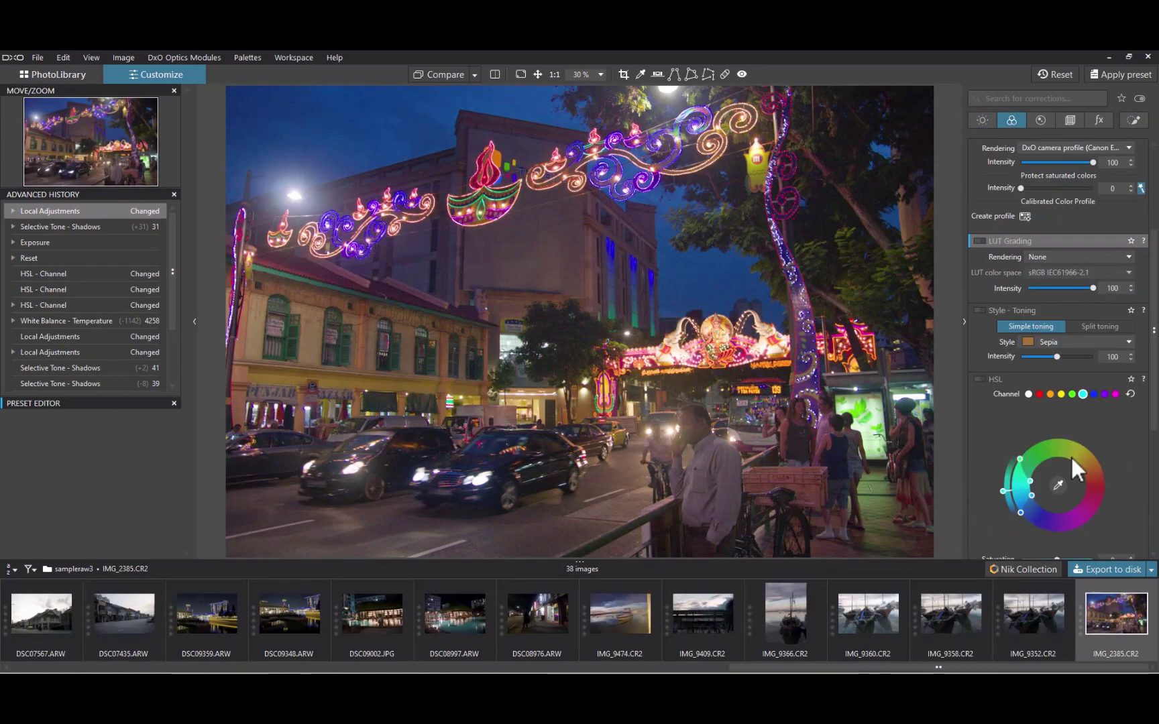
{"action": "left_click", "coordinate": [1058, 485]}
{"action": "left_click", "coordinate": [330, 312]}
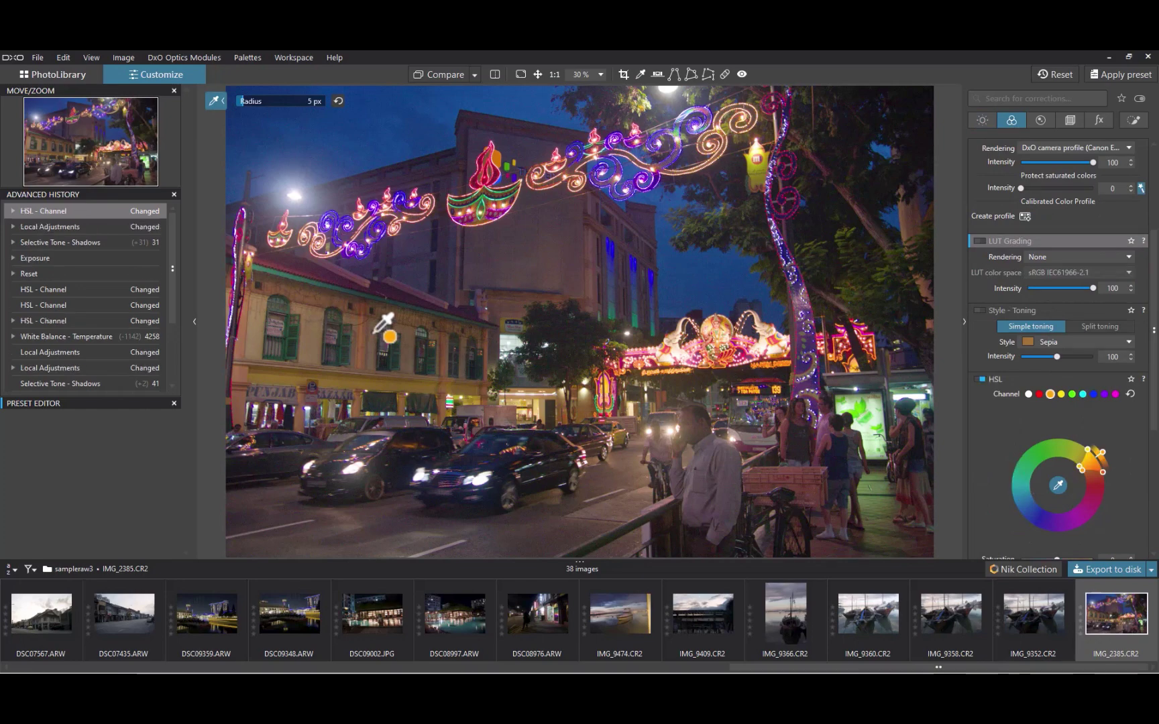
{"action": "left_click", "coordinate": [1129, 117]}
{"action": "mouse_move", "coordinate": [1058, 439]}
{"action": "left_mouse_down"}
{"action": "mouse_move", "coordinate": [1112, 425]}
{"action": "mouse_move", "coordinate": [1040, 439]}
{"action": "mouse_move", "coordinate": [1127, 428]}
{"action": "mouse_move", "coordinate": [1038, 442]}
{"action": "left_mouse_up"}
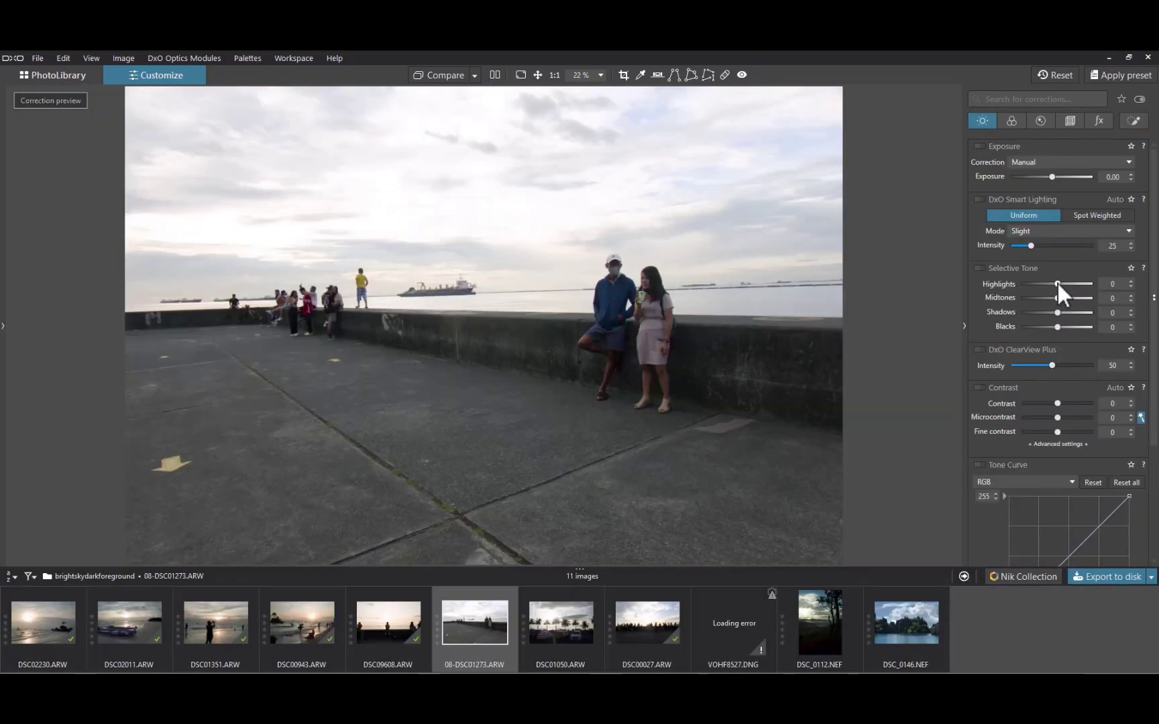
{"action": "mouse_move", "coordinate": [1058, 284]}
{"action": "left_mouse_down"}
{"action": "mouse_move", "coordinate": [1002, 282]}
{"action": "mouse_move", "coordinate": [1094, 289]}
{"action": "mouse_move", "coordinate": [960, 291]}
{"action": "mouse_move", "coordinate": [1056, 292]}
{"action": "mouse_move", "coordinate": [991, 290]}
{"action": "left_mouse_up"}
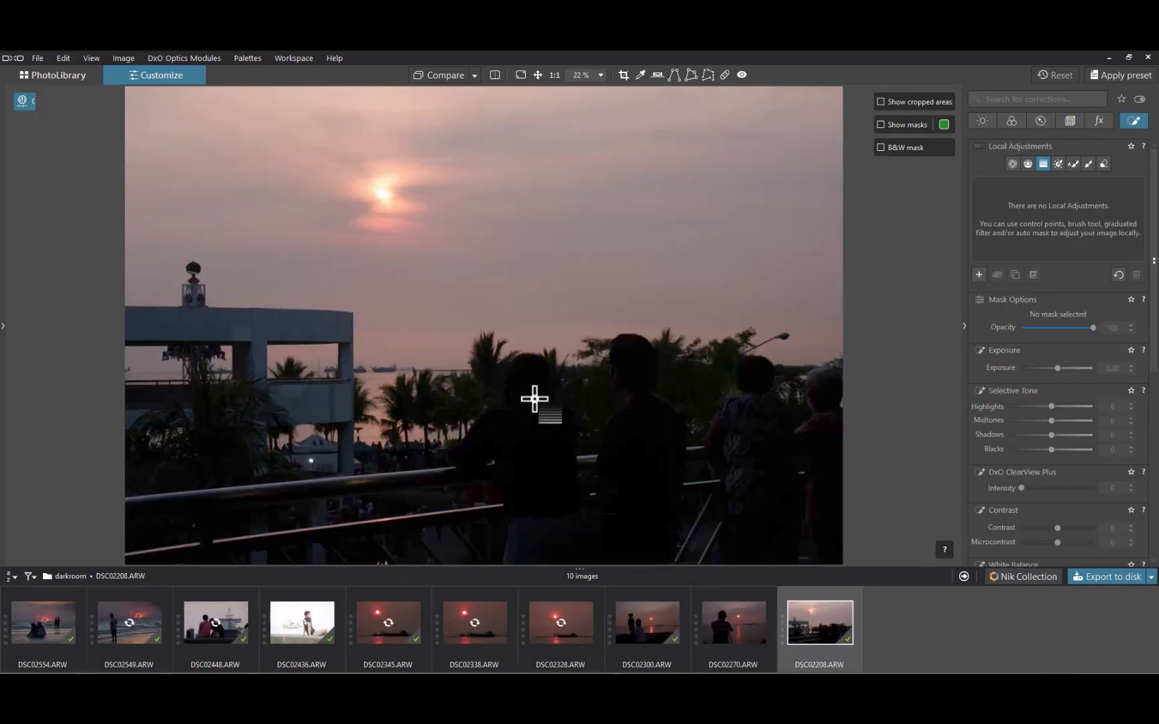
Add a beach-foreground graduated filter with lifted shadows, Blacks 10 and Microcontrast 26
{"action": "left_click_drag", "start_coordinate": [533, 396], "coordinate": [537, 246]}
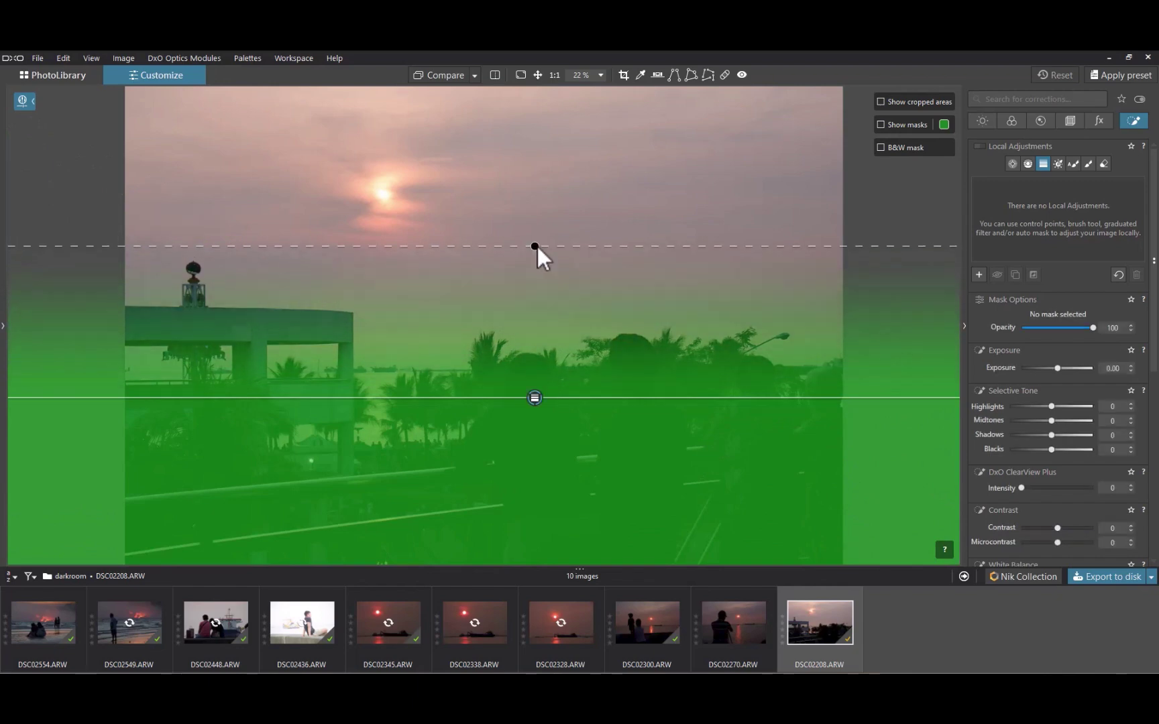
{"action": "left_click_drag", "start_coordinate": [1051, 434], "coordinate": [1092, 440]}
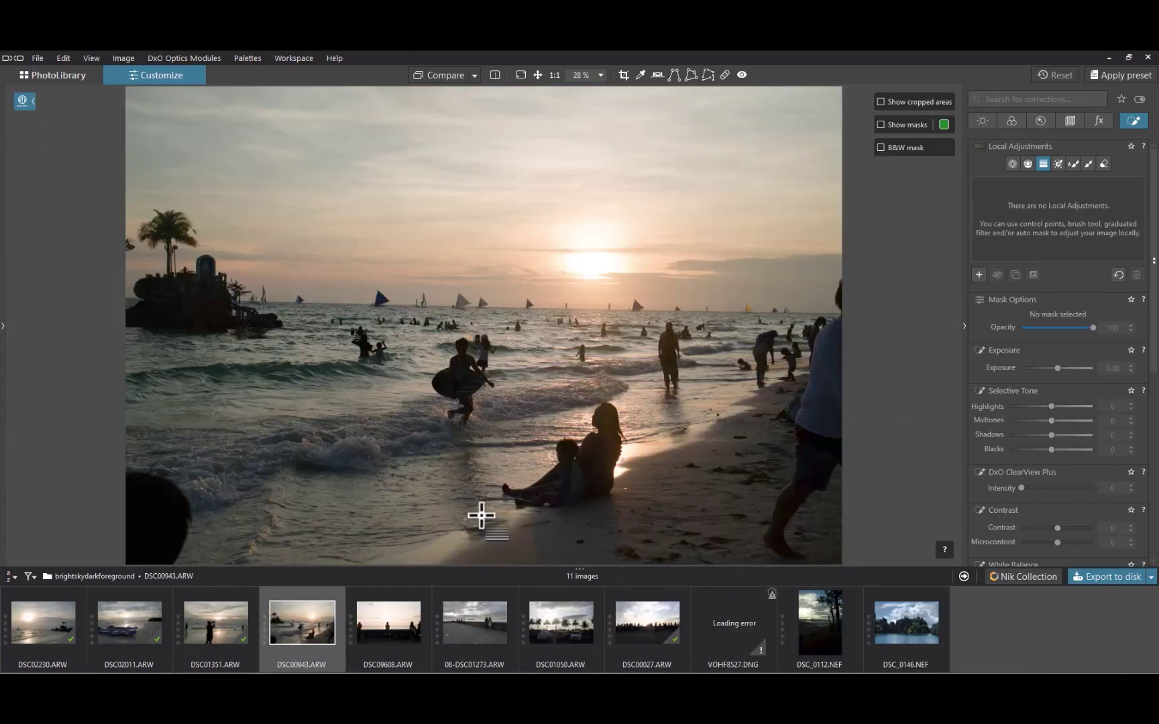
{"action": "left_click_drag", "start_coordinate": [479, 515], "coordinate": [499, 269]}
{"action": "left_click_drag", "start_coordinate": [1051, 435], "coordinate": [1058, 436]}
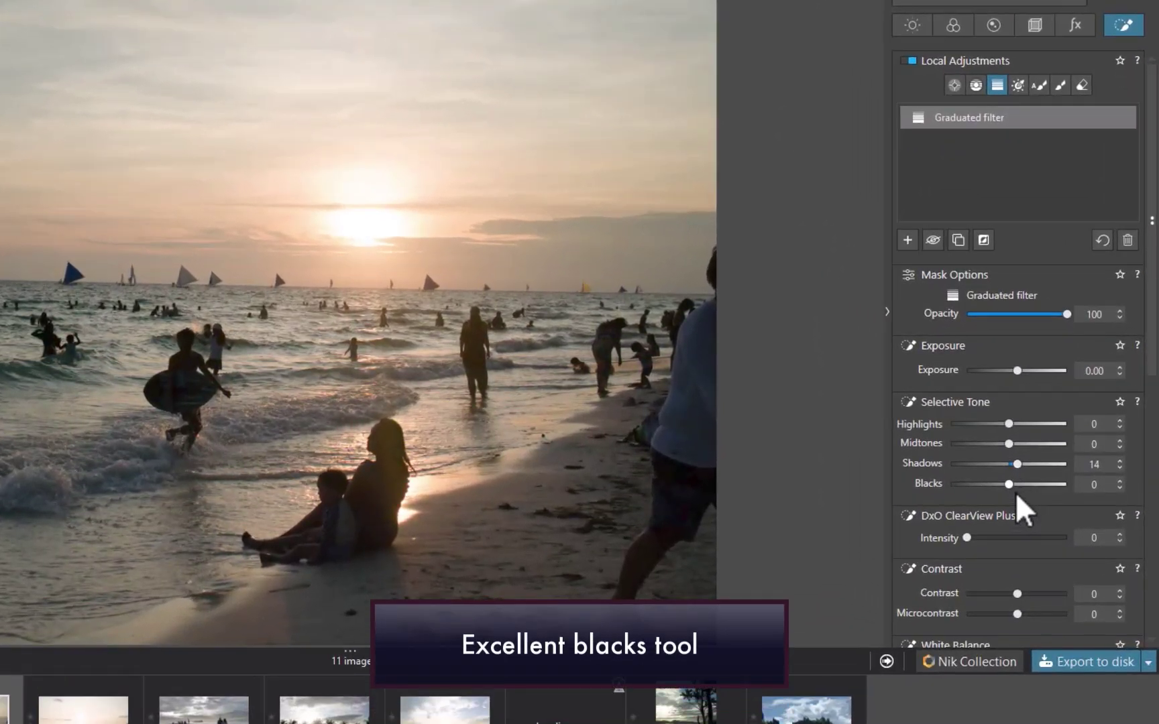
{"action": "left_click_drag", "start_coordinate": [1009, 484], "coordinate": [1012, 496]}
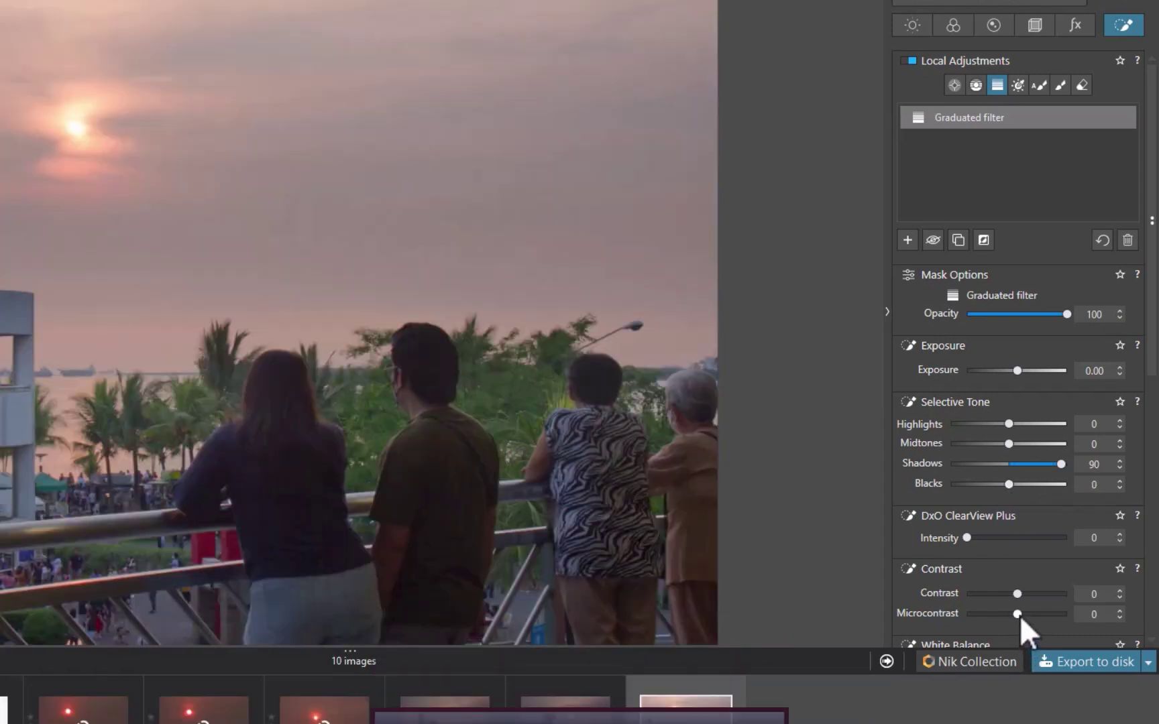
{"action": "mouse_move", "coordinate": [1019, 615]}
{"action": "left_mouse_down"}
{"action": "mouse_move", "coordinate": [1061, 620]}
{"action": "mouse_move", "coordinate": [1020, 616]}
{"action": "mouse_move", "coordinate": [1060, 623]}
{"action": "mouse_move", "coordinate": [1023, 619]}
{"action": "mouse_move", "coordinate": [1052, 625]}
{"action": "mouse_move", "coordinate": [1014, 625]}
{"action": "mouse_move", "coordinate": [1033, 629]}
{"action": "mouse_move", "coordinate": [1023, 631]}
{"action": "left_mouse_up"}
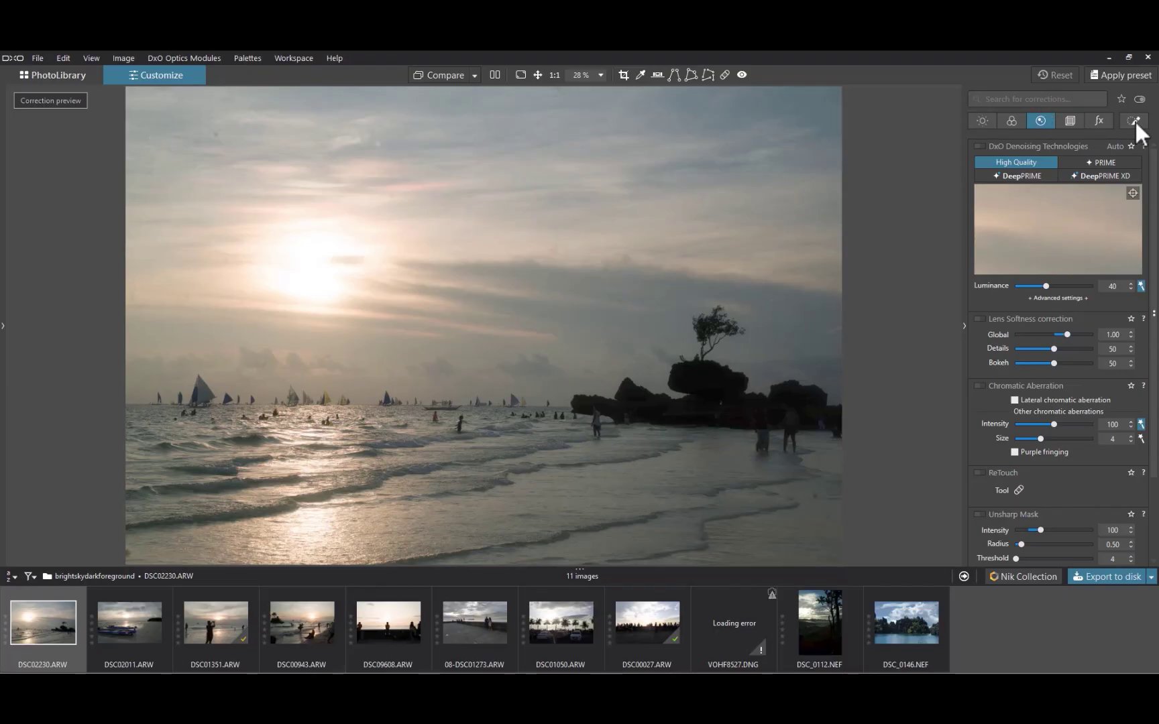
Auto-mask the rocks and people, then place control points on the seated and left figures
{"action": "left_click", "coordinate": [1133, 121]}
{"action": "left_click", "coordinate": [1073, 163]}
{"action": "mouse_move", "coordinate": [788, 399]}
{"action": "left_mouse_down"}
{"action": "mouse_move", "coordinate": [835, 416]}
{"action": "mouse_move", "coordinate": [768, 417]}
{"action": "mouse_move", "coordinate": [696, 379]}
{"action": "mouse_move", "coordinate": [703, 411]}
{"action": "mouse_move", "coordinate": [629, 396]}
{"action": "mouse_move", "coordinate": [570, 404]}
{"action": "left_mouse_up"}
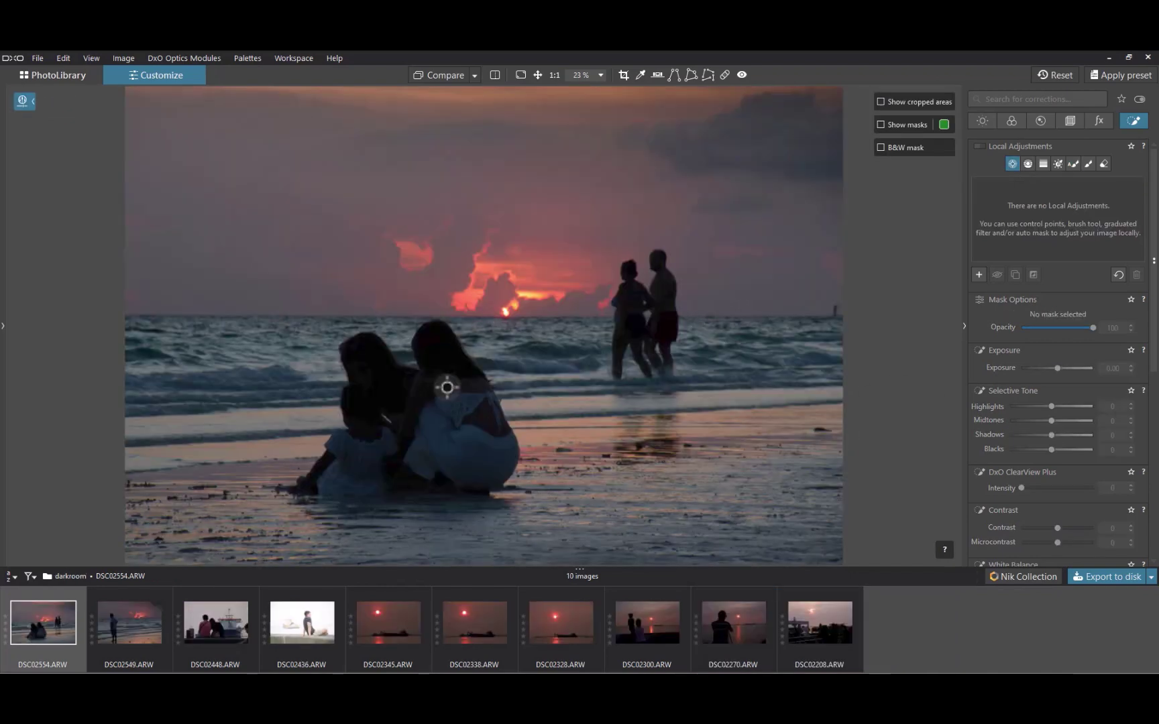
{"action": "left_click", "coordinate": [447, 387]}
{"action": "left_click_drag", "start_coordinate": [445, 429], "coordinate": [434, 475]}
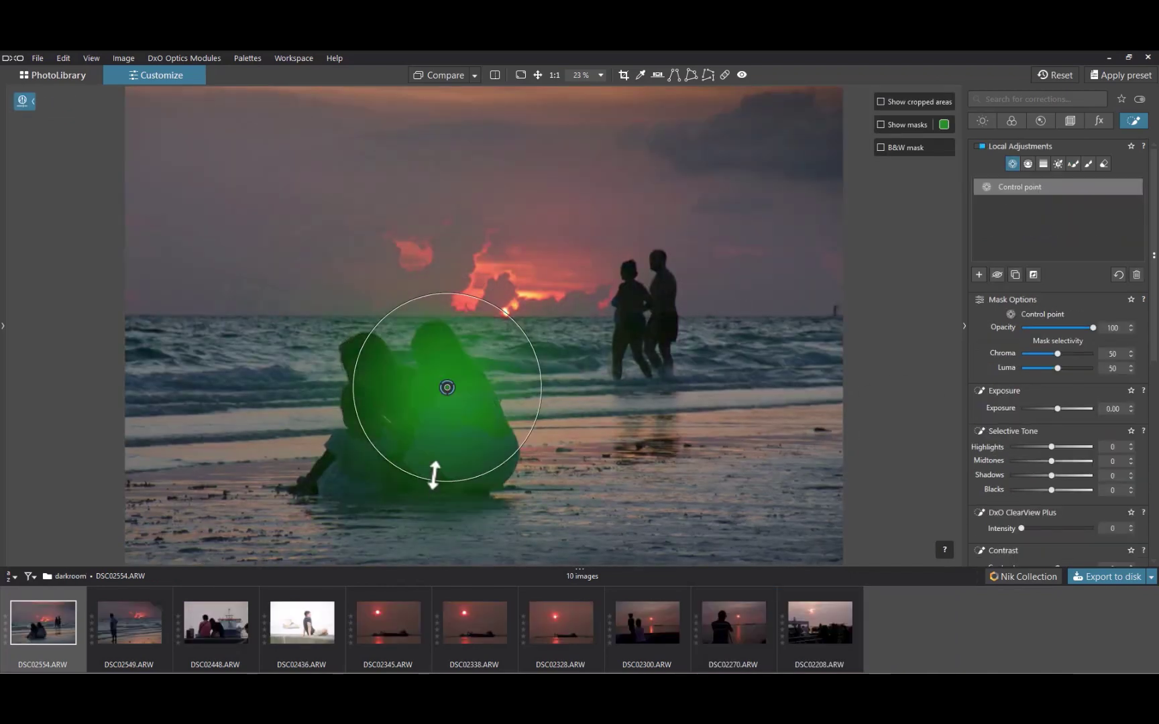
{"action": "left_click", "coordinate": [378, 372]}
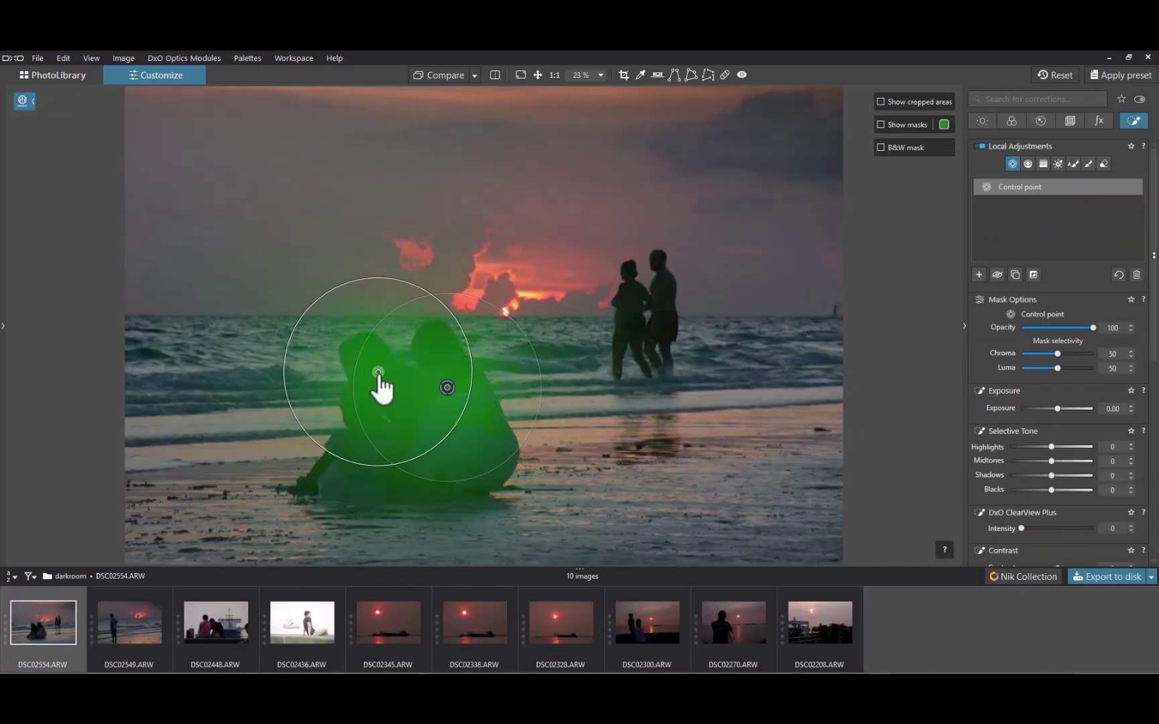
{"action": "left_click", "coordinate": [354, 451]}
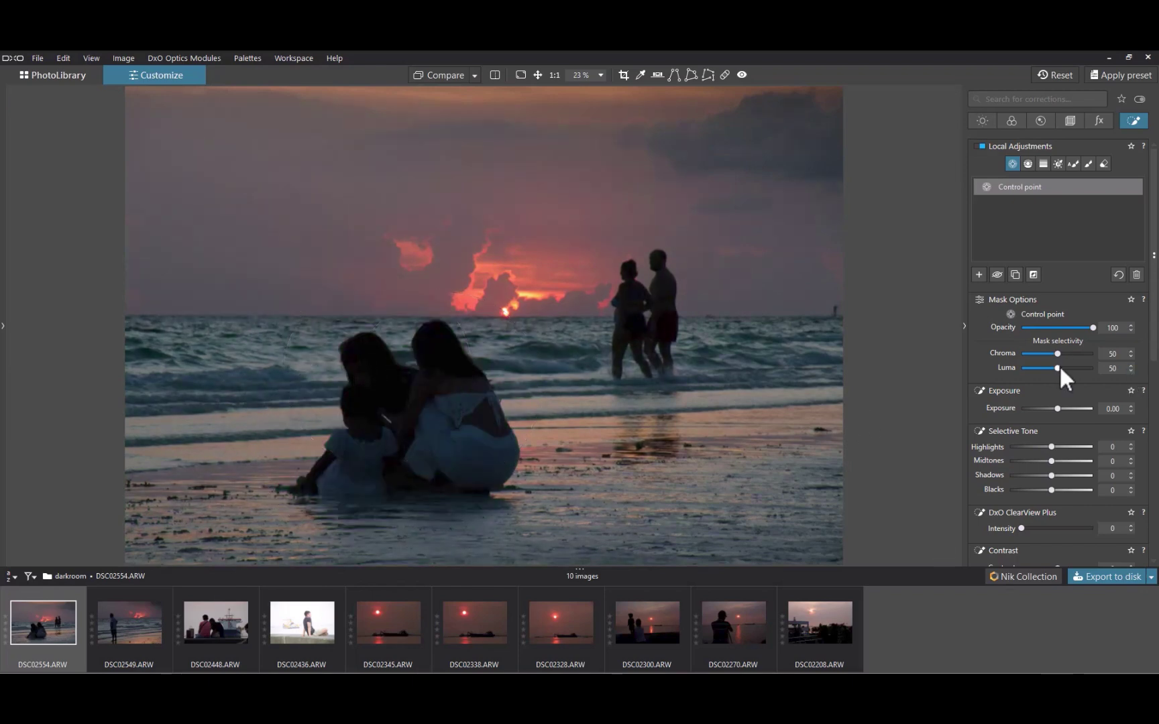
Tune control point selectivity to Luma 76 and Chroma 18, then add ClearView Plus to the sky
{"action": "left_click", "coordinate": [882, 127]}
{"action": "left_click_drag", "start_coordinate": [1058, 354], "coordinate": [1075, 367]}
{"action": "left_click_drag", "start_coordinate": [1072, 354], "coordinate": [1033, 353]}
{"action": "left_click_drag", "start_coordinate": [1052, 475], "coordinate": [1072, 480]}
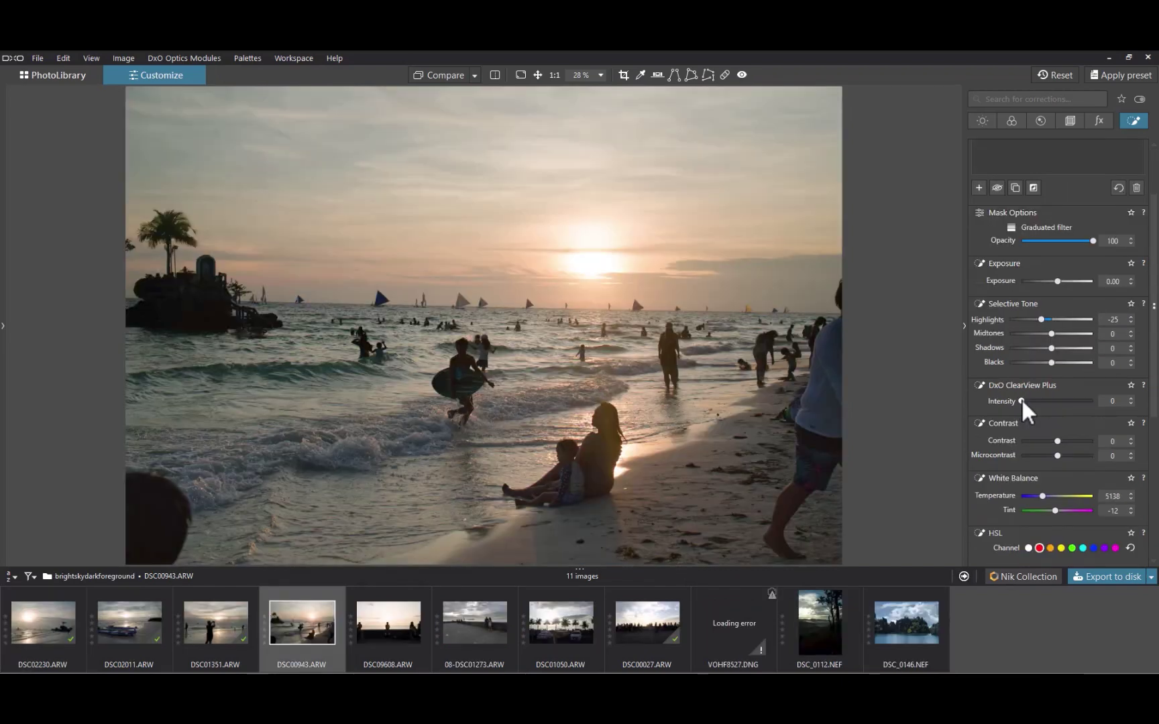
{"action": "mouse_move", "coordinate": [1021, 401]}
{"action": "left_mouse_down"}
{"action": "mouse_move", "coordinate": [1037, 401]}
{"action": "mouse_move", "coordinate": [1022, 408]}
{"action": "mouse_move", "coordinate": [1041, 419]}
{"action": "mouse_move", "coordinate": [1070, 411]}
{"action": "mouse_move", "coordinate": [1008, 416]}
{"action": "left_mouse_up"}
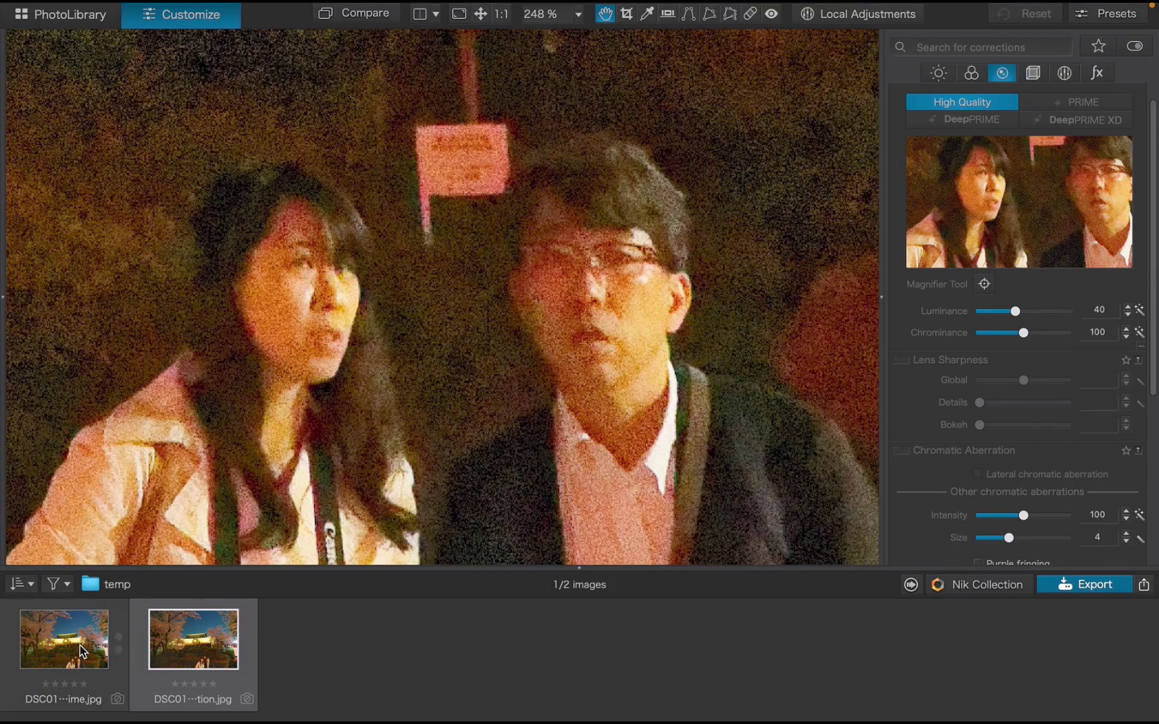
Alternate between the DeepPRIME XD denoised night portrait and its noisy original, ending denoised
{"action": "left_click", "coordinate": [121, 643]}
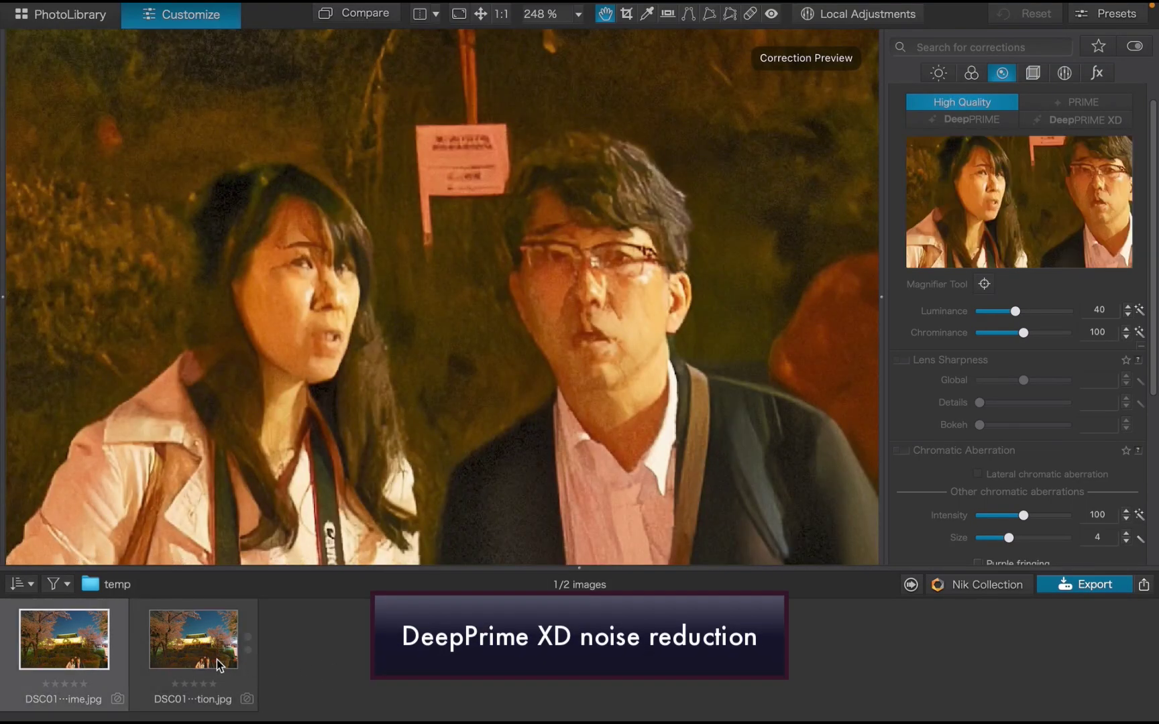
{"action": "key", "text": "Right"}
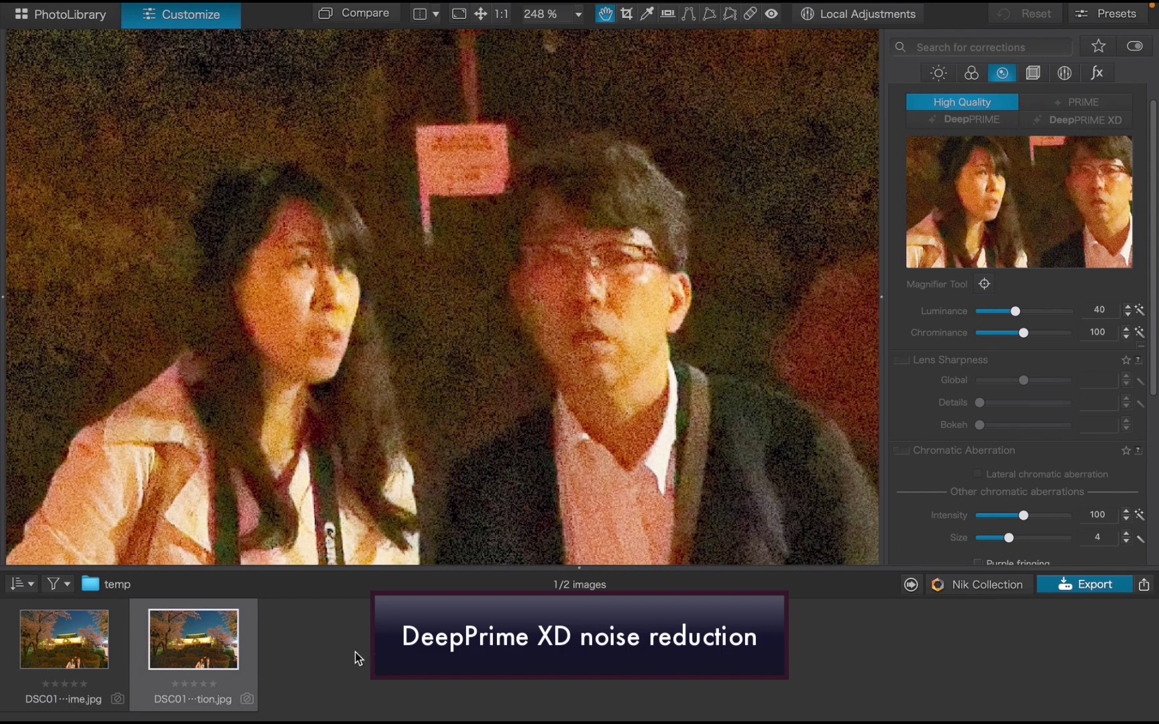
{"action": "left_click", "coordinate": [126, 644]}
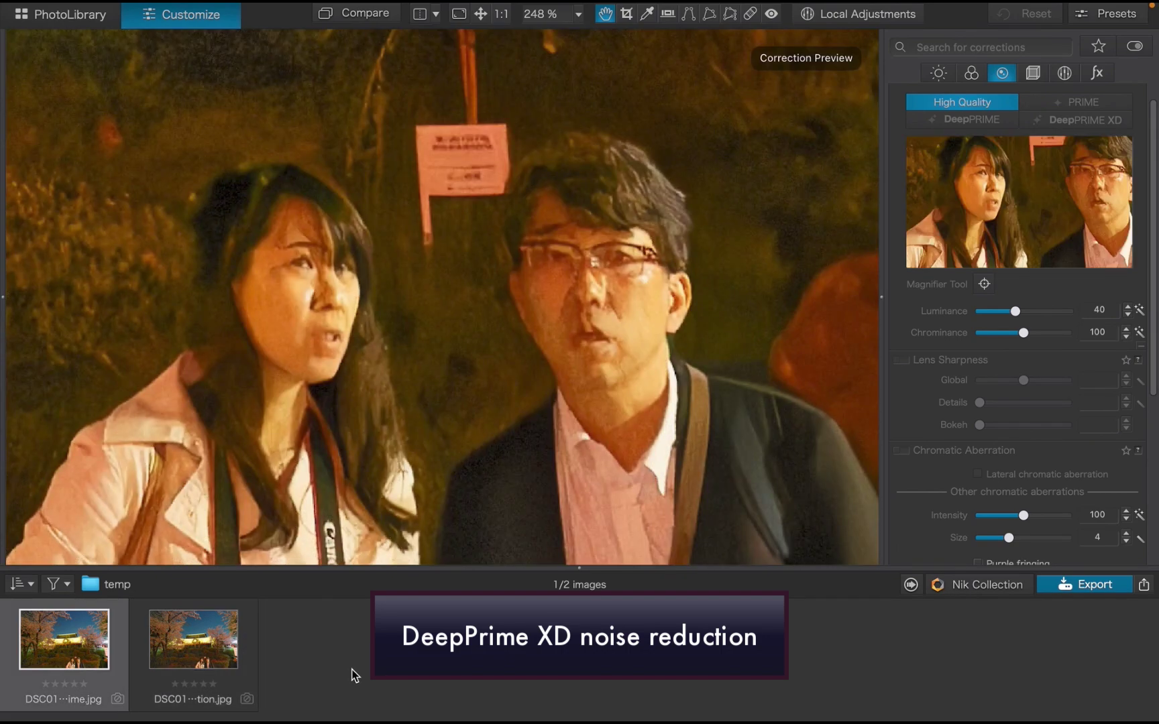
{"action": "left_click", "coordinate": [210, 659]}
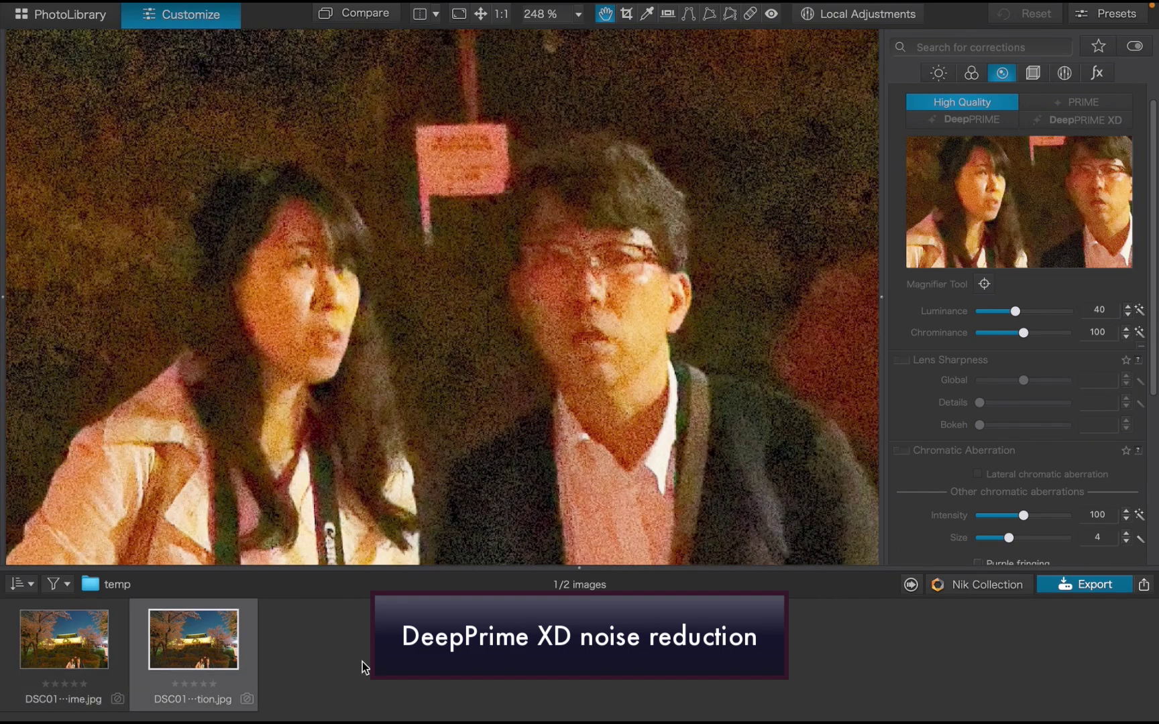
{"action": "key", "text": "Left"}
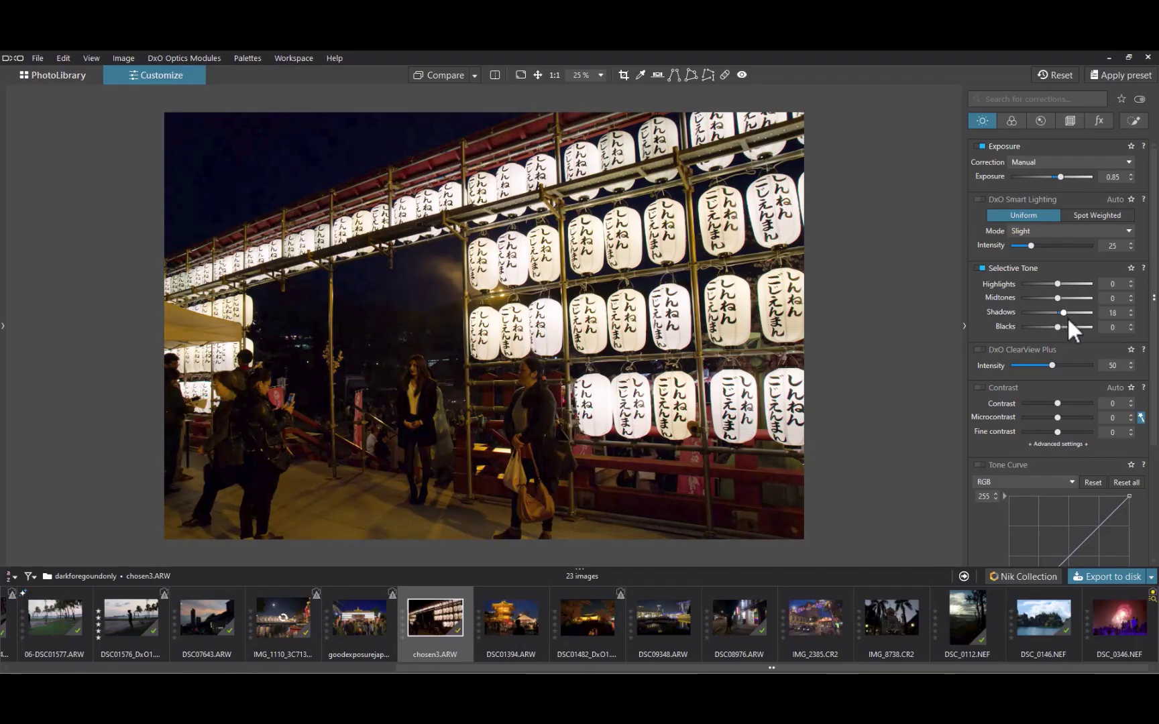
Raise the lantern photo's Shadows to 45 and lay a graduated filter across the upper sky with higher Luma
{"action": "left_click_drag", "start_coordinate": [1068, 320], "coordinate": [1076, 318]}
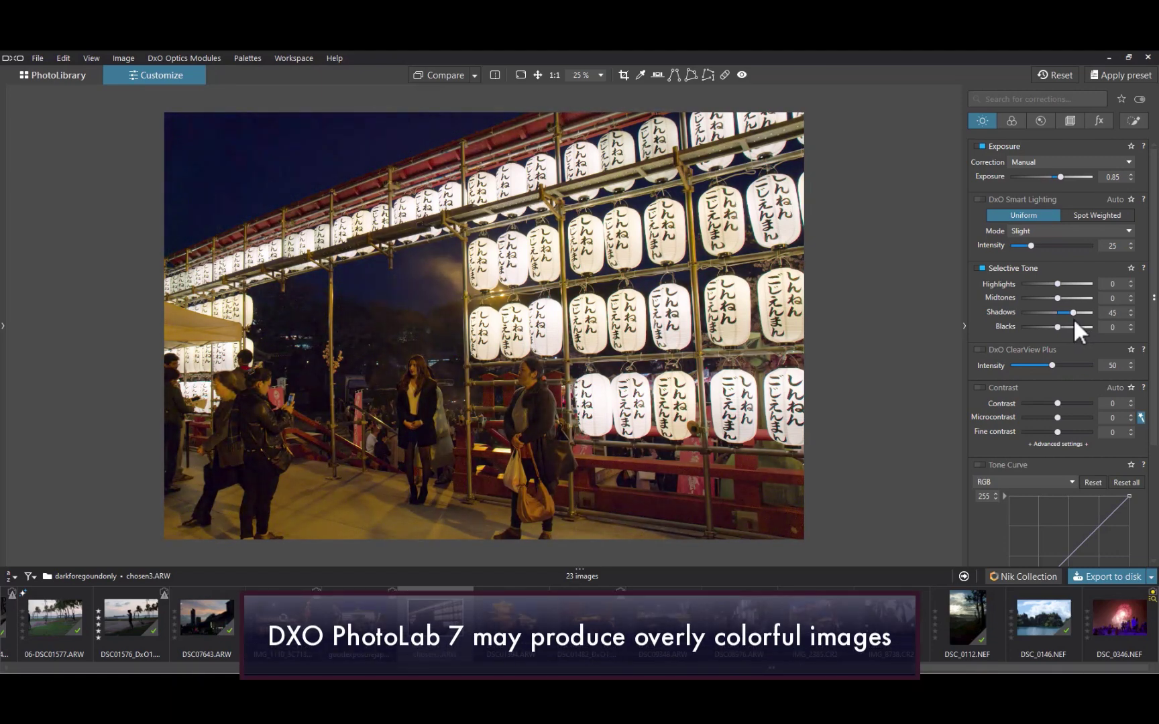
{"action": "left_click", "coordinate": [1133, 122]}
{"action": "left_click", "coordinate": [1027, 164]}
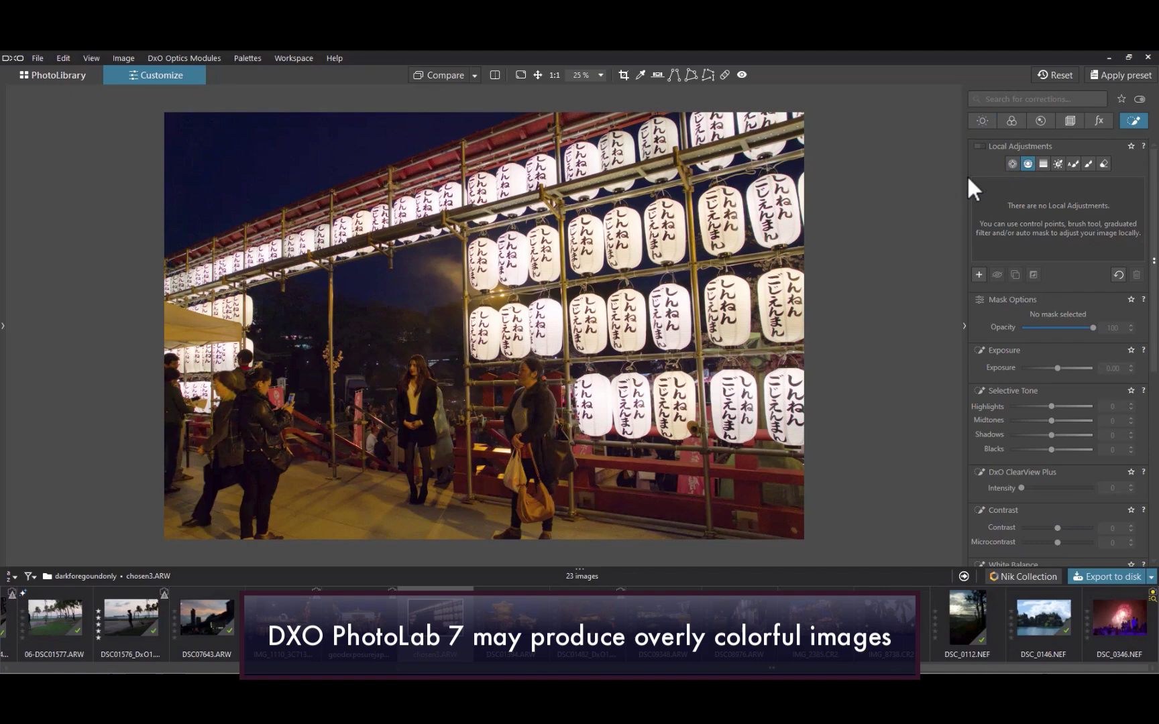
{"action": "left_click_drag", "start_coordinate": [350, 161], "coordinate": [352, 126]}
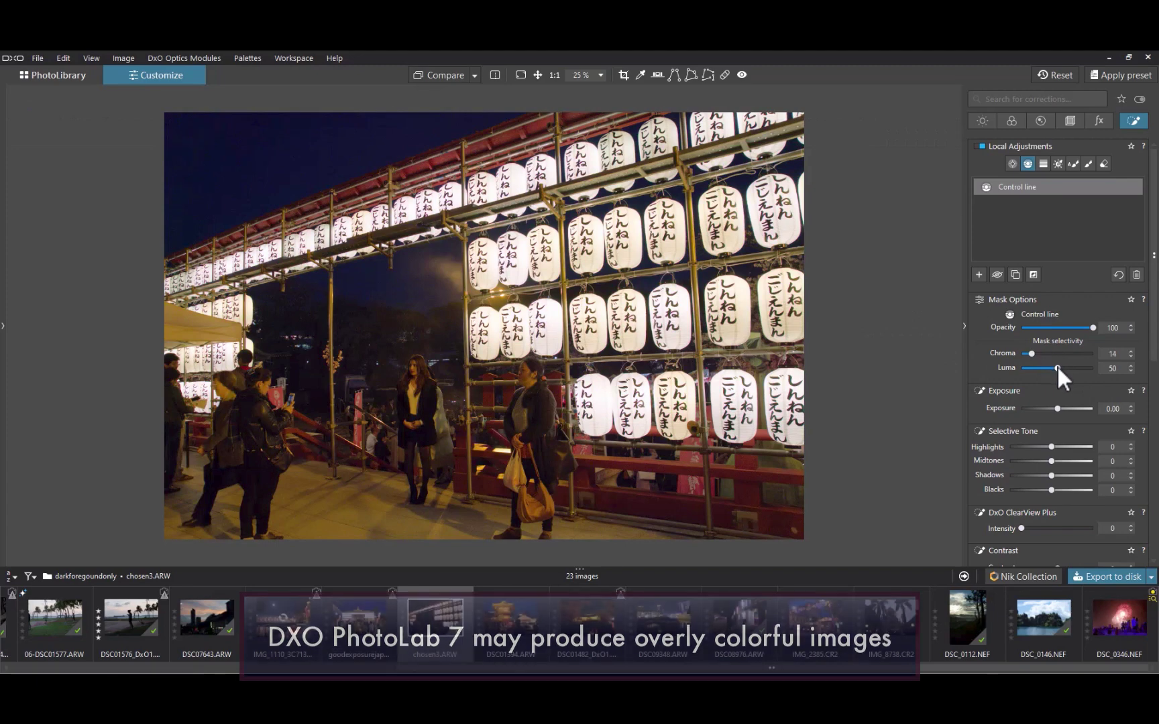
{"action": "left_click_drag", "start_coordinate": [1059, 369], "coordinate": [1061, 373]}
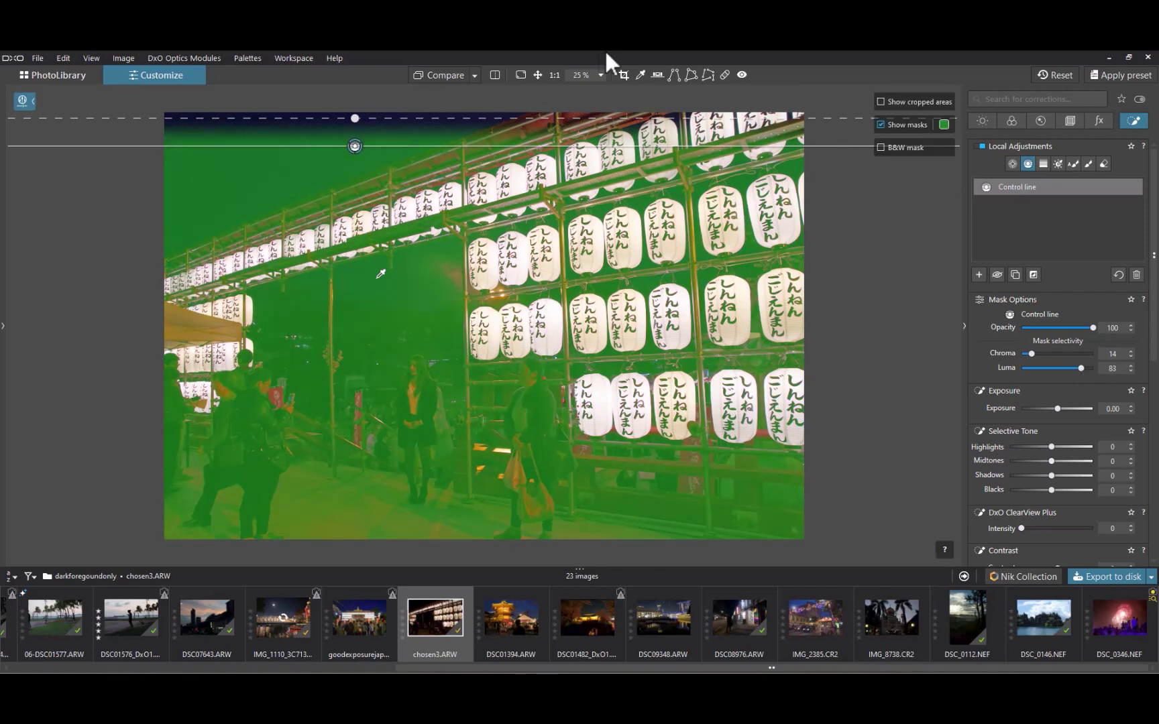
Brighten shadows inside the graduated filter, move its line toward the top, and set Blacks to 1
{"action": "left_click", "coordinate": [895, 126]}
{"action": "left_click_drag", "start_coordinate": [1052, 475], "coordinate": [1060, 474]}
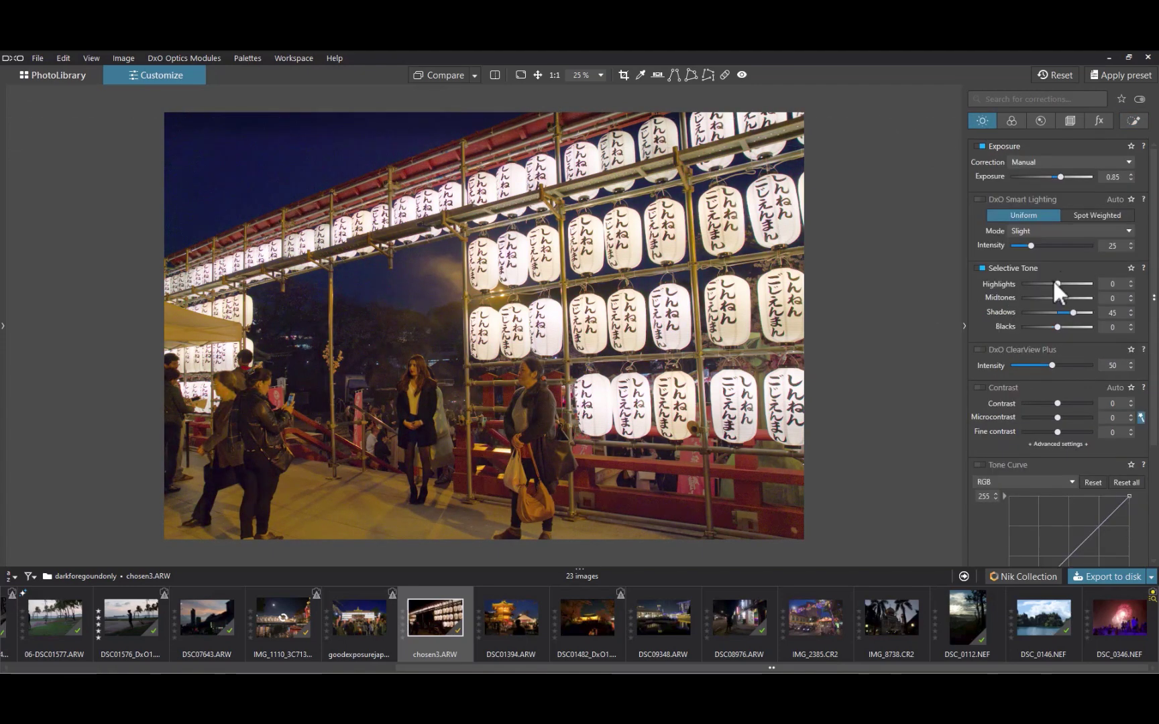
{"action": "left_click", "coordinate": [1011, 121]}
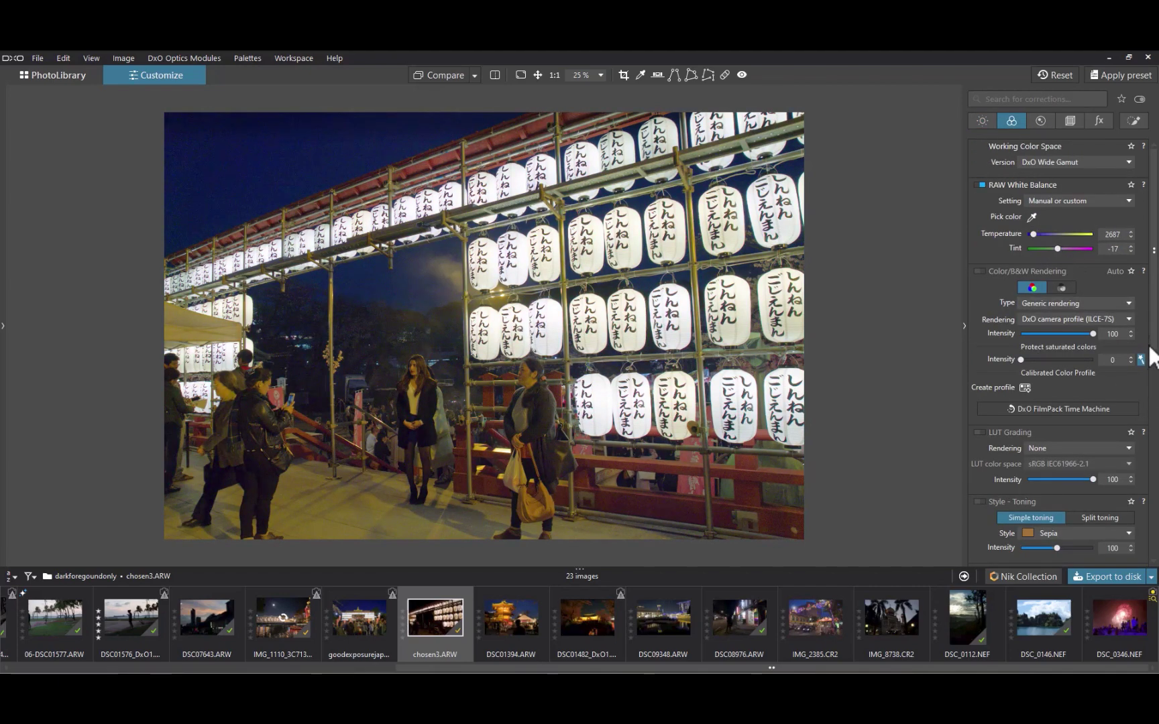
{"action": "left_click", "coordinate": [980, 120]}
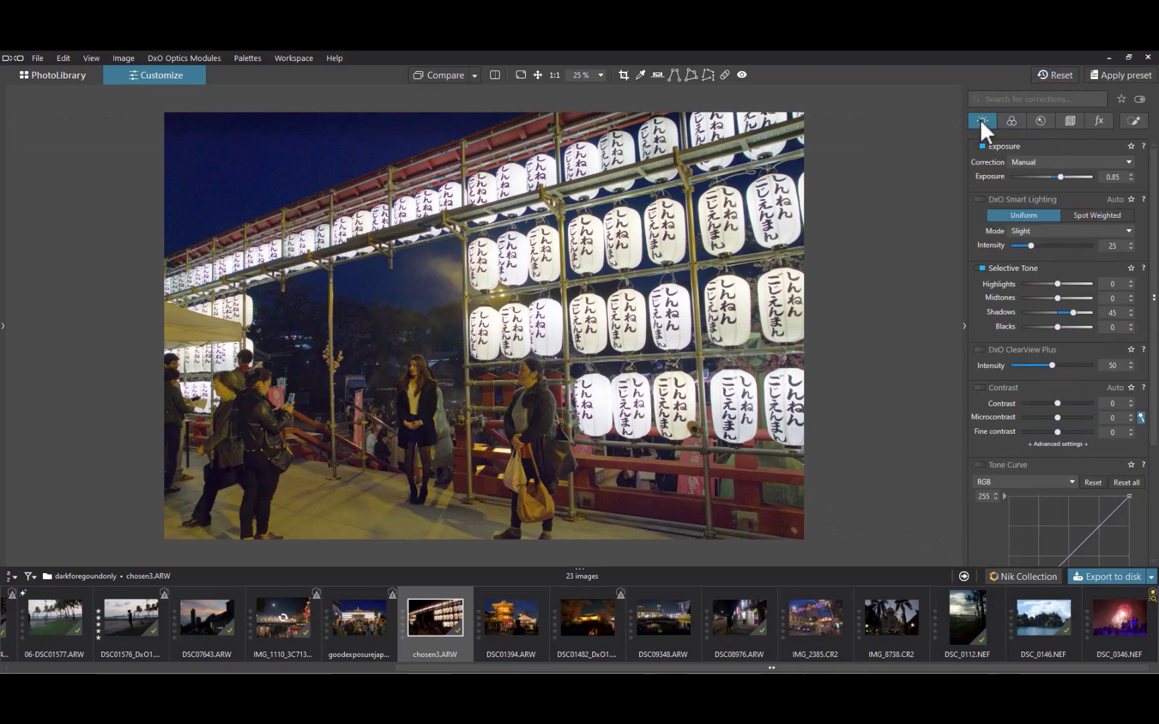
{"action": "left_click_drag", "start_coordinate": [359, 148], "coordinate": [359, 133]}
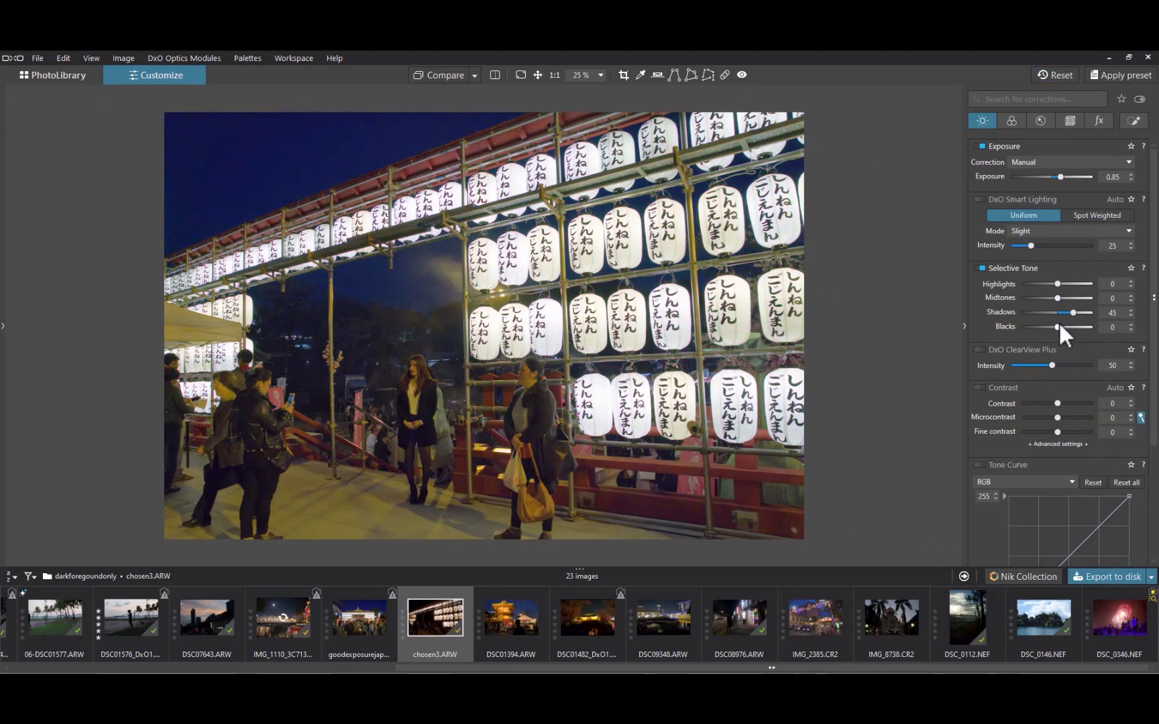
{"action": "left_click", "coordinate": [1130, 324]}
{"action": "left_click", "coordinate": [1131, 323]}
{"action": "left_click", "coordinate": [1131, 324]}
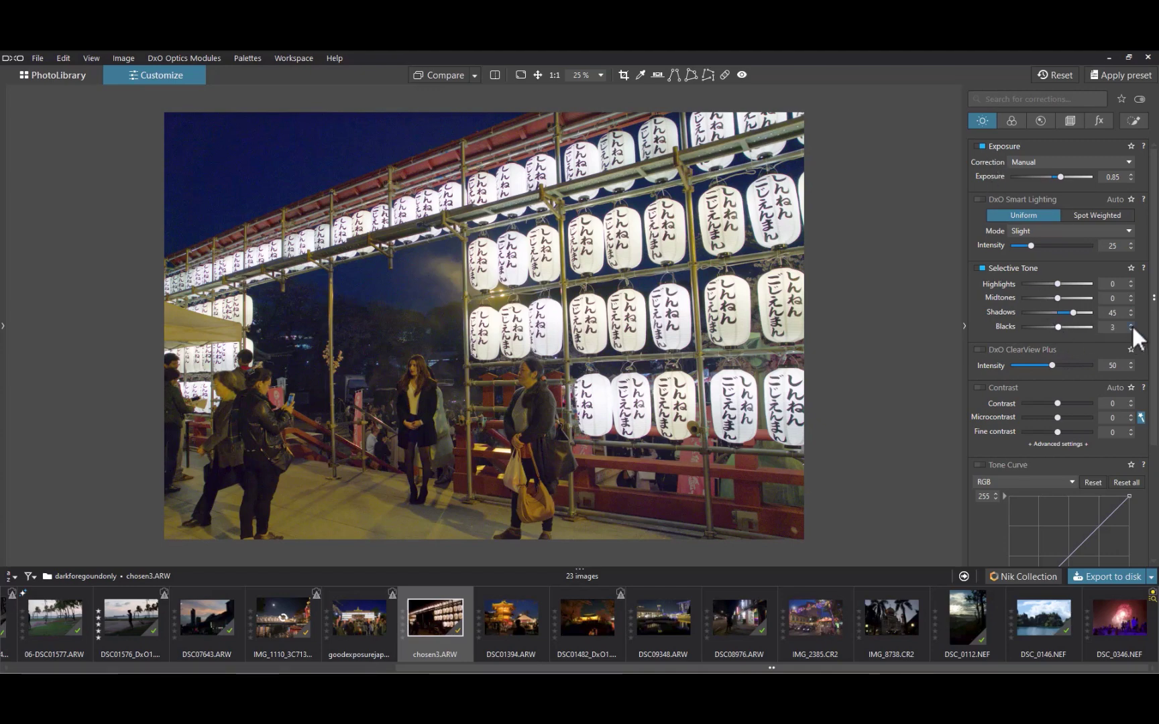
{"action": "left_click", "coordinate": [1130, 329]}
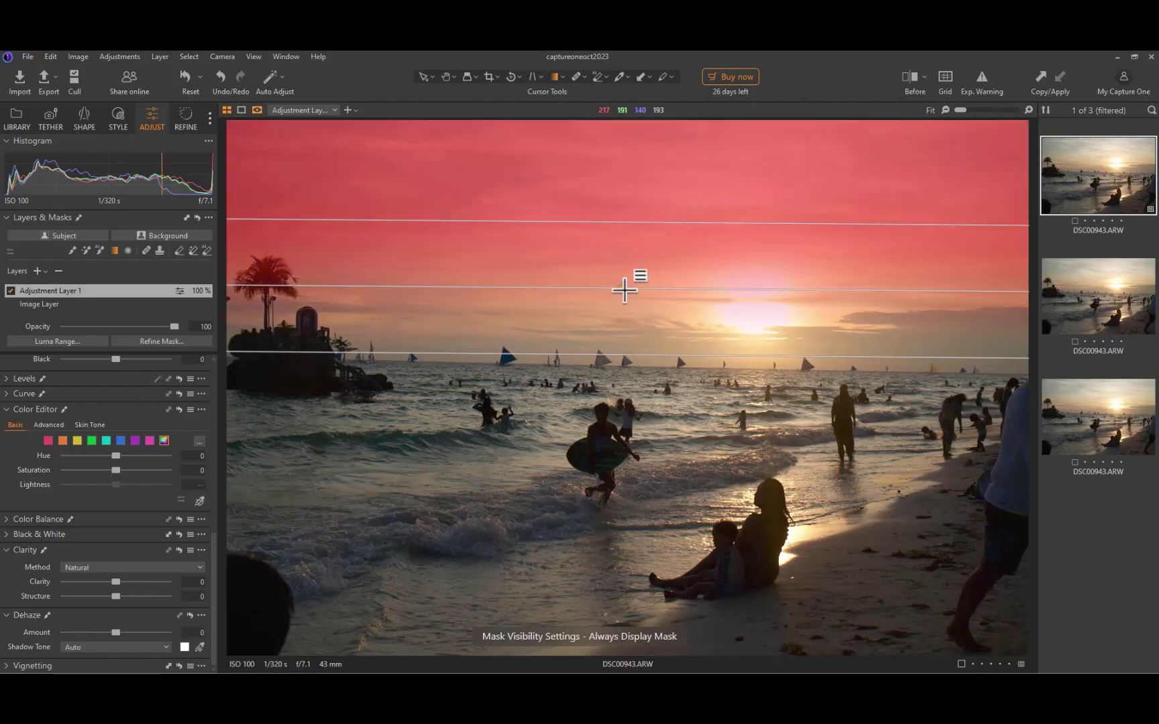
Shift the sky gradient mask lower and set its Exposure -0.56 and Highlight -32
{"action": "left_click_drag", "start_coordinate": [625, 290], "coordinate": [625, 325]}
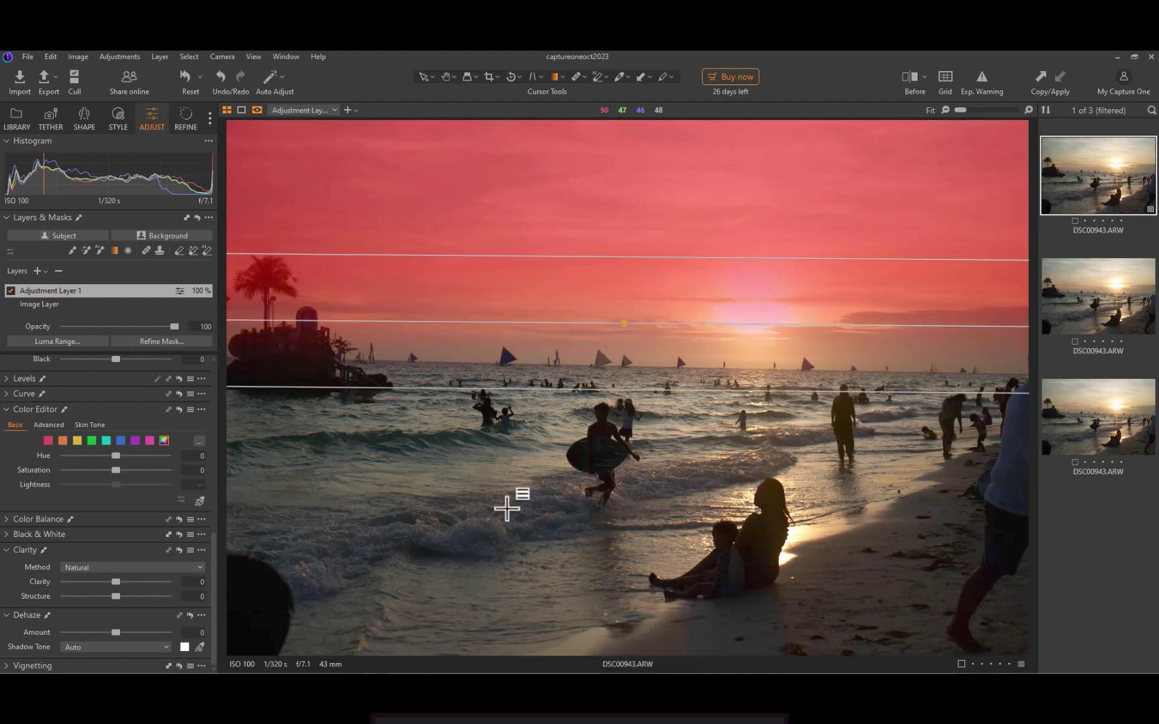
{"action": "key", "text": "m"}
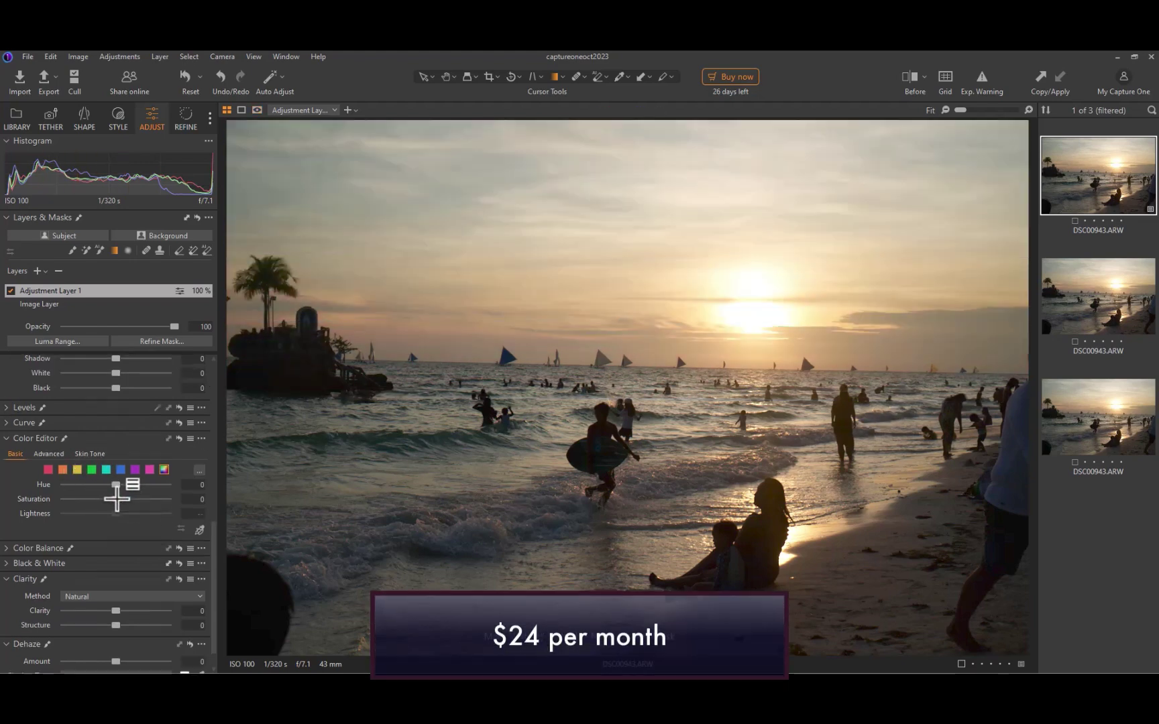
{"action": "scroll", "coordinate": [117, 499], "scroll_direction": "up", "scroll_amount": 5}
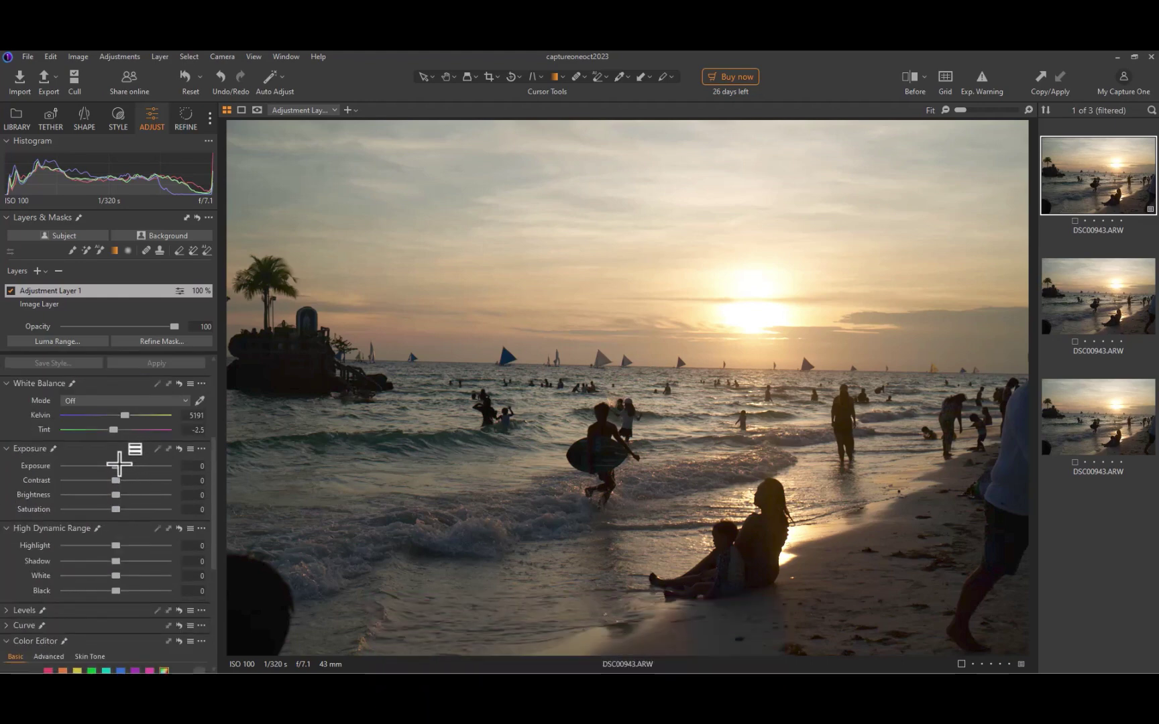
{"action": "left_click_drag", "start_coordinate": [119, 462], "coordinate": [109, 468]}
{"action": "left_click_drag", "start_coordinate": [111, 545], "coordinate": [94, 543]}
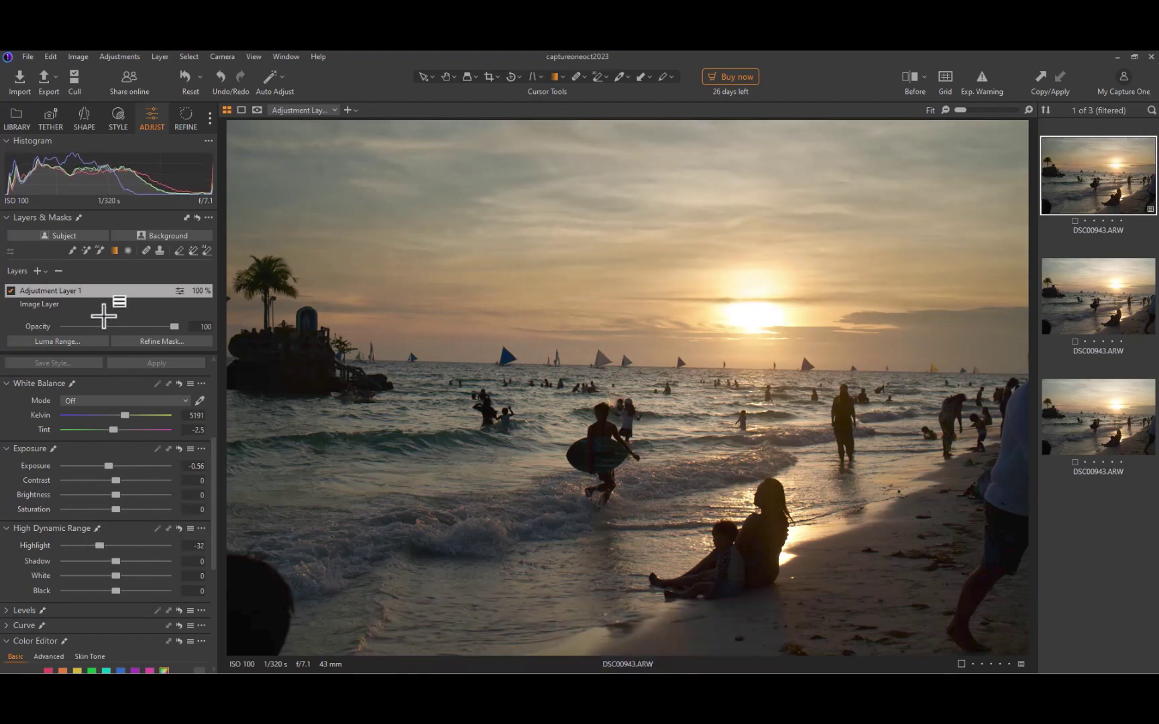
Add Adjustment Layer 2 with a linear gradient, then AI-mask the couple and raise their exposure
{"action": "left_click", "coordinate": [37, 270]}
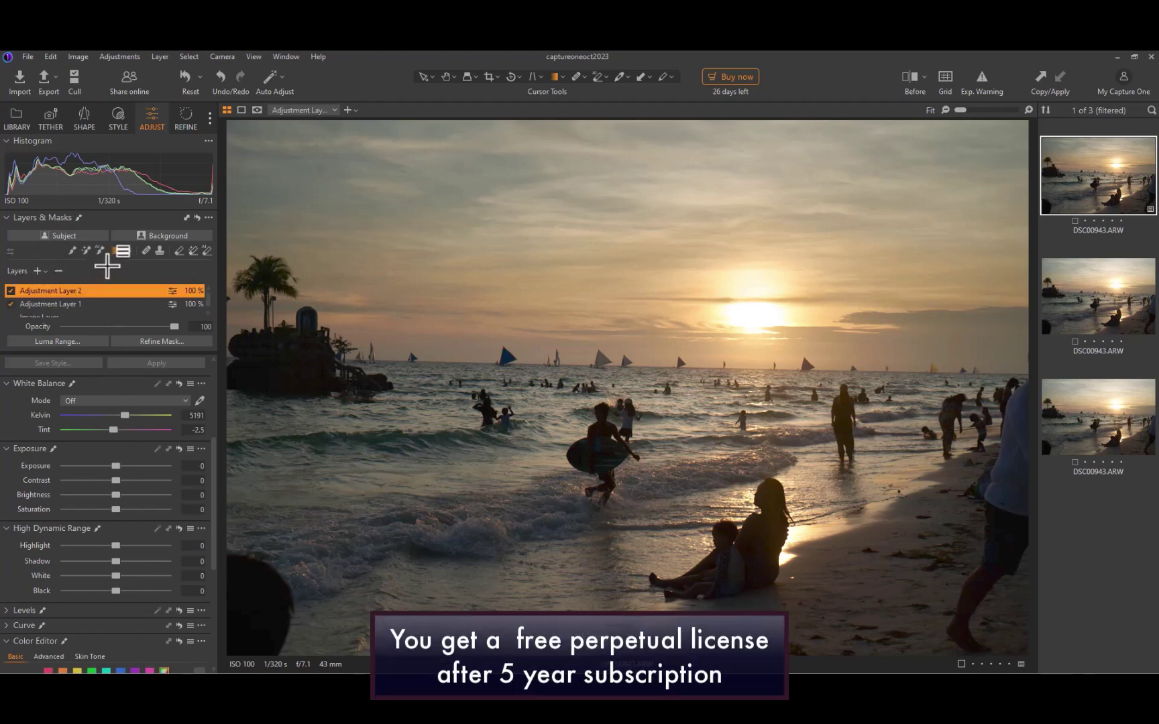
{"action": "left_click", "coordinate": [116, 252]}
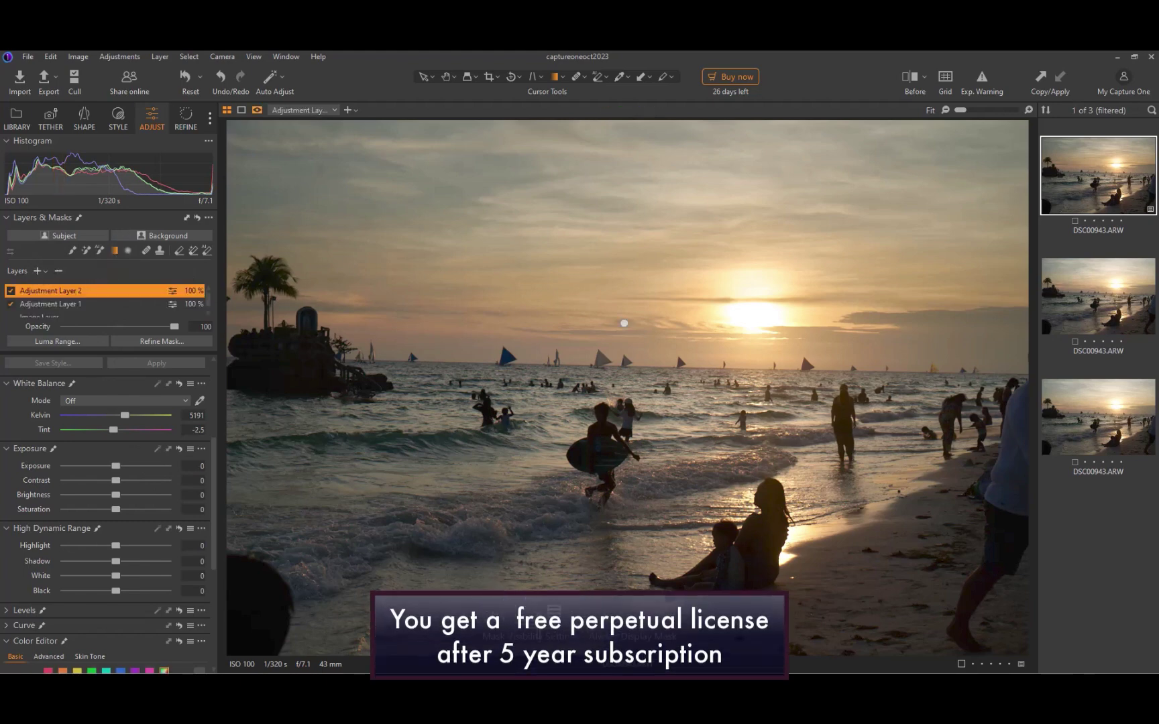
{"action": "left_click_drag", "start_coordinate": [586, 581], "coordinate": [577, 460]}
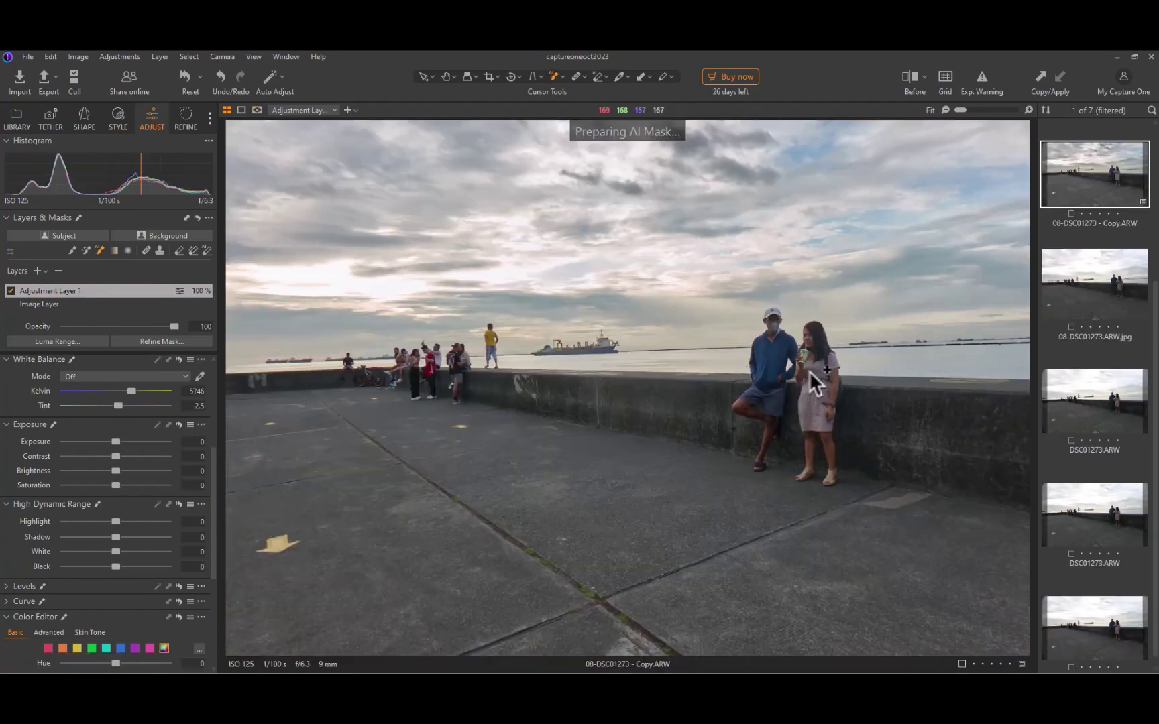
{"action": "left_click_drag", "start_coordinate": [723, 289], "coordinate": [929, 524]}
{"action": "key", "text": "m"}
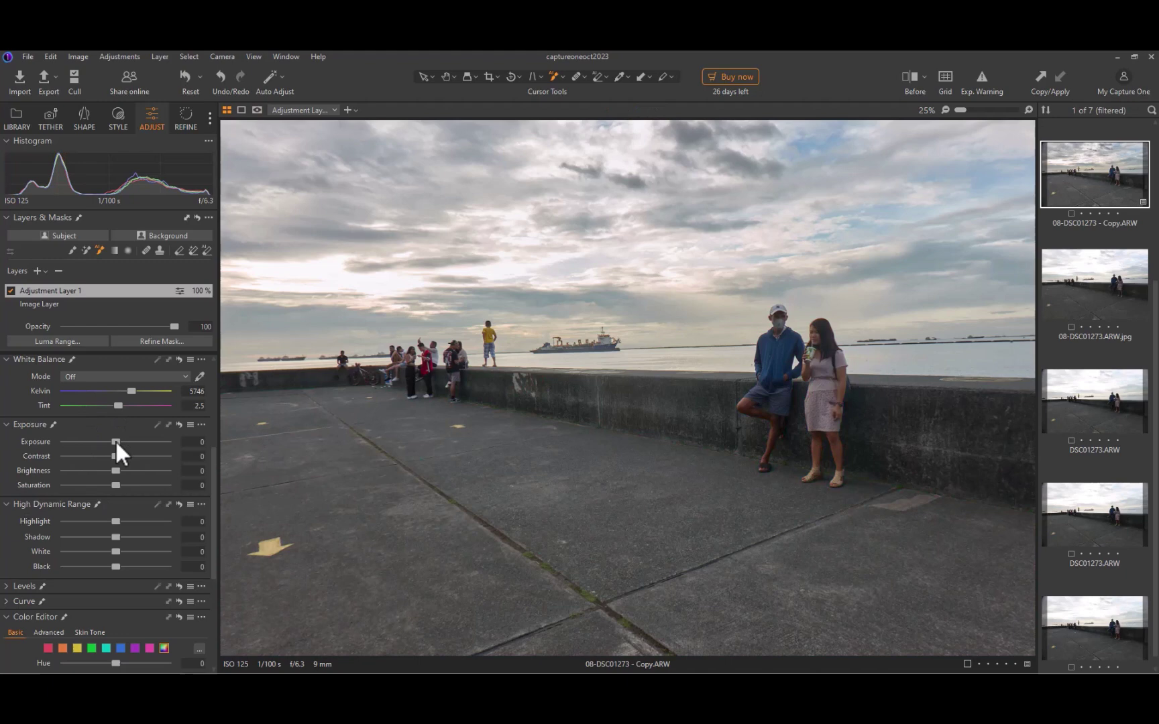
{"action": "left_click_drag", "start_coordinate": [115, 440], "coordinate": [112, 442]}
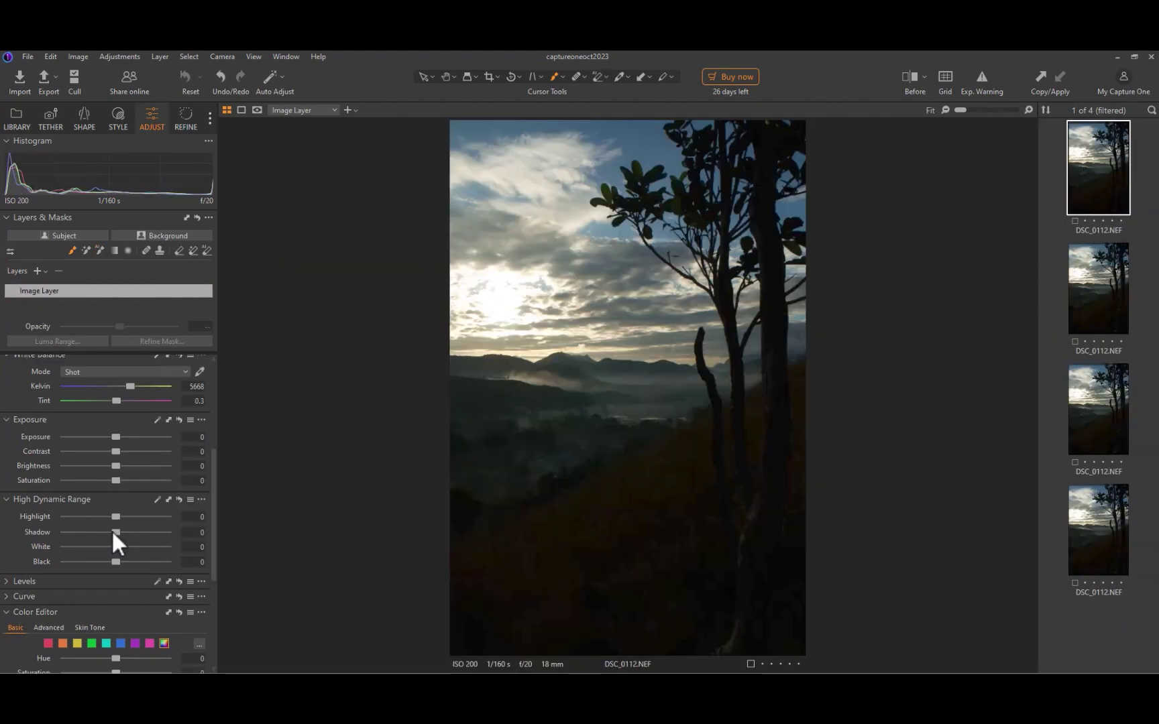
Lift tree-landscape shadows to 100, then give the lantern photo Kelvin 1956, Exposure 1.56, Highlight -78
{"action": "left_click_drag", "start_coordinate": [111, 530], "coordinate": [208, 546]}
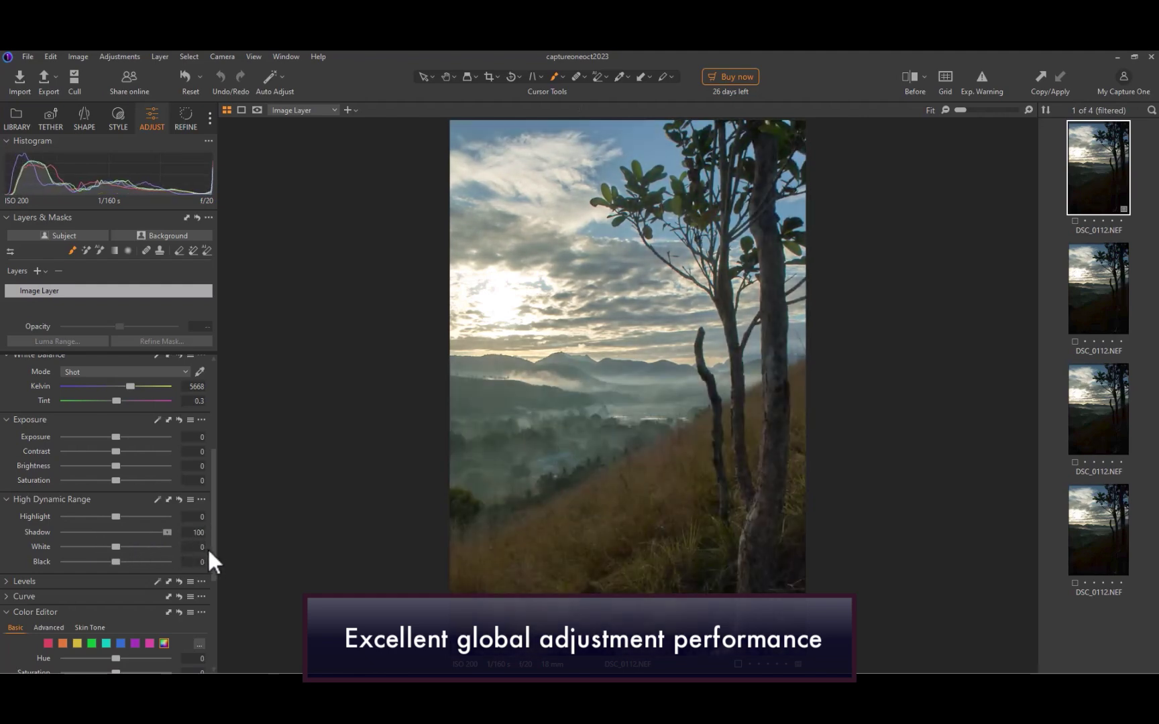
{"action": "mouse_move", "coordinate": [114, 516]}
{"action": "left_mouse_down"}
{"action": "mouse_move", "coordinate": [80, 517]}
{"action": "mouse_move", "coordinate": [171, 517]}
{"action": "mouse_move", "coordinate": [102, 515]}
{"action": "left_mouse_up"}
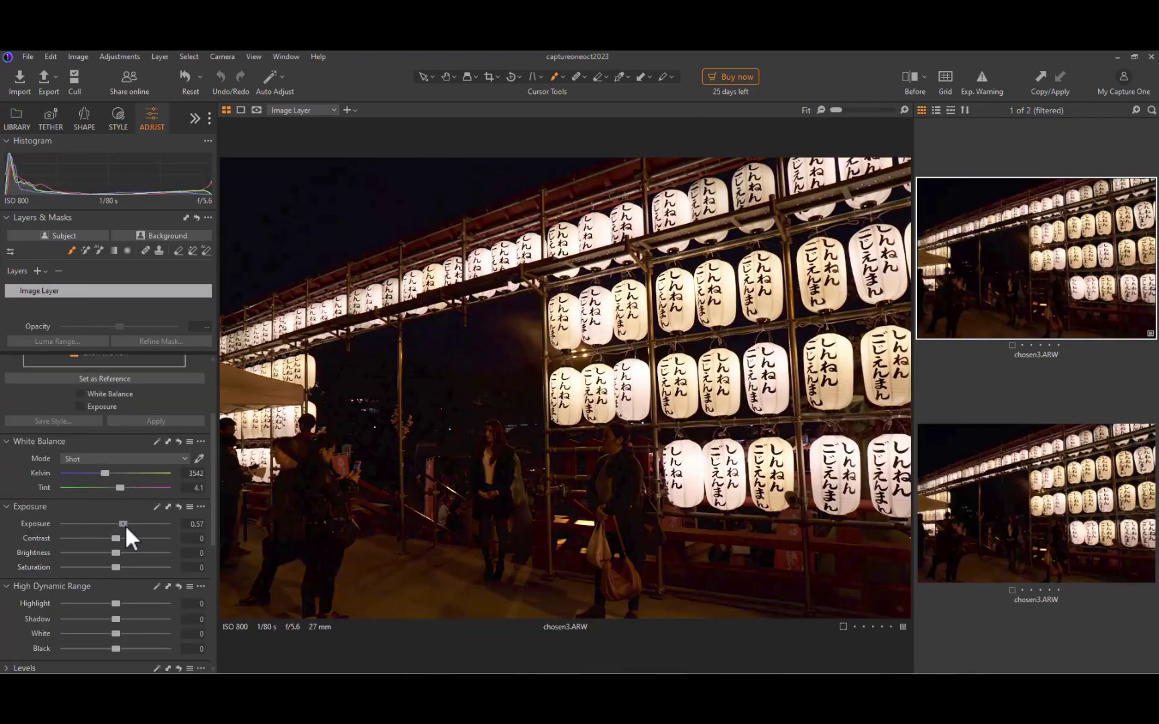
{"action": "left_click_drag", "start_coordinate": [124, 524], "coordinate": [134, 525]}
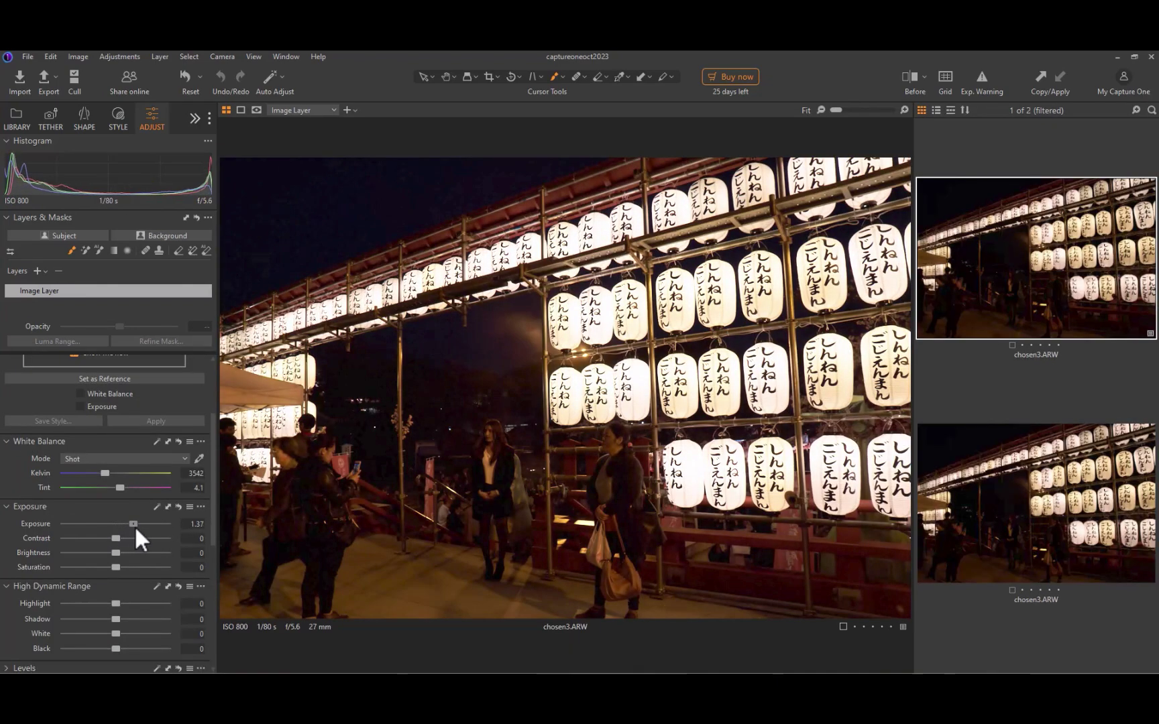
{"action": "left_click_drag", "start_coordinate": [106, 471], "coordinate": [87, 465]}
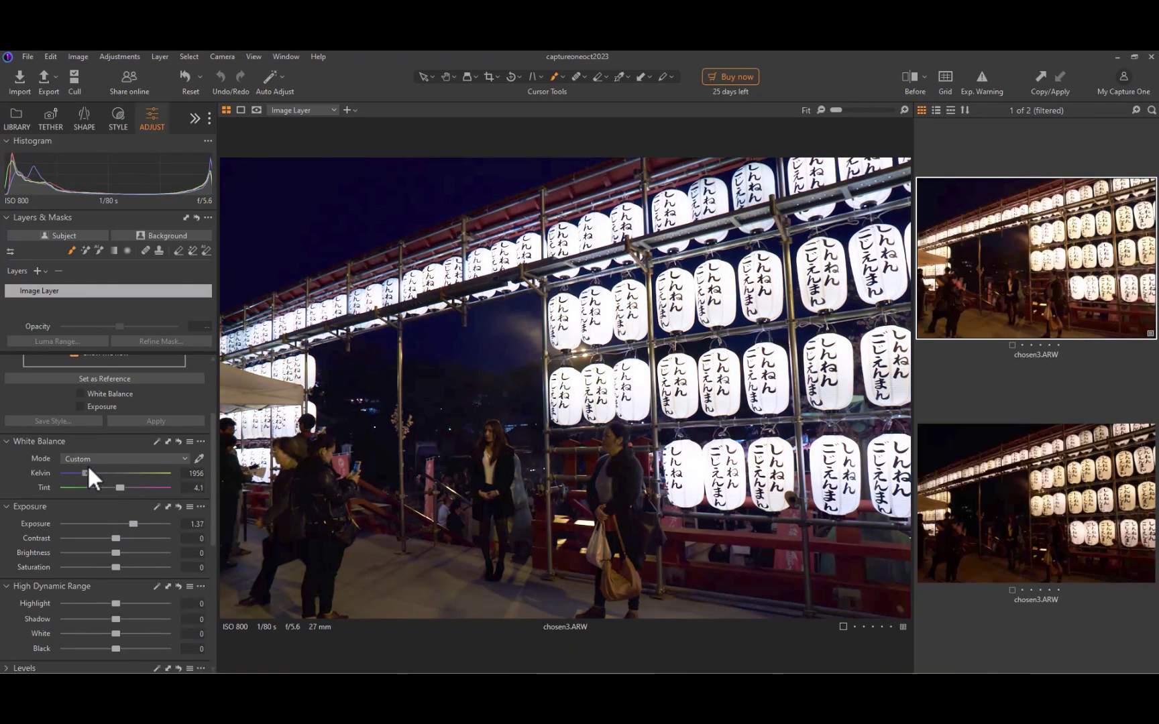
{"action": "left_click", "coordinate": [136, 522]}
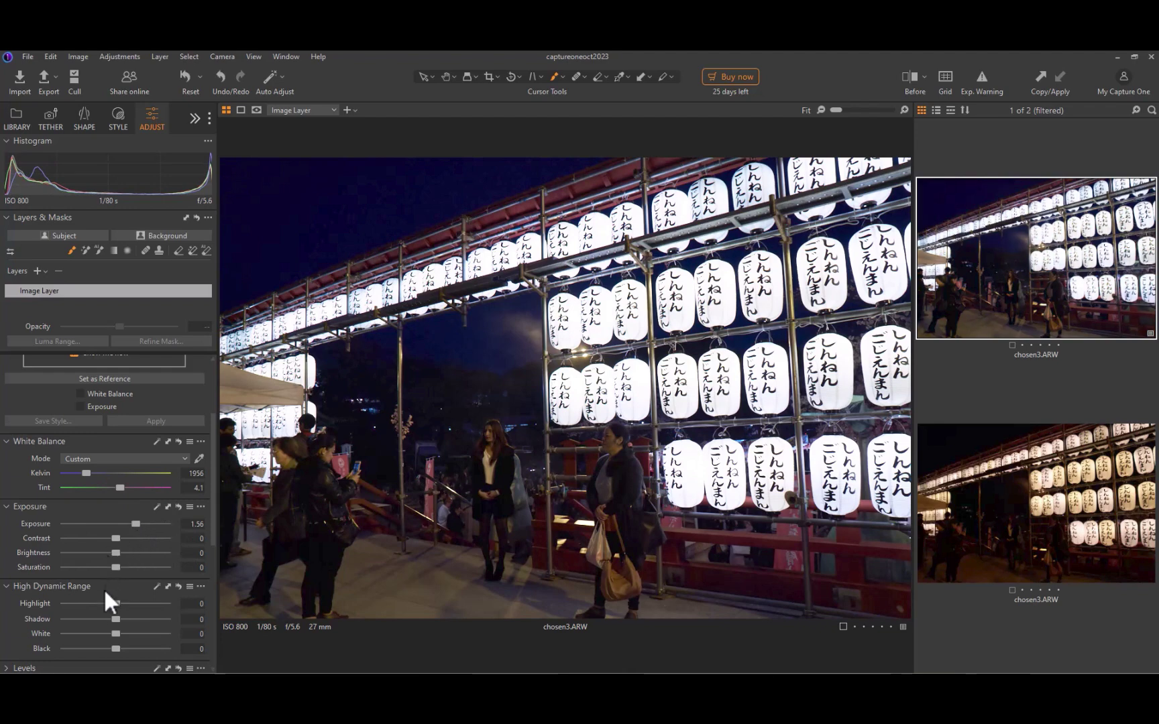
{"action": "left_click", "coordinate": [77, 601]}
{"action": "left_click_drag", "start_coordinate": [77, 597], "coordinate": [75, 596]}
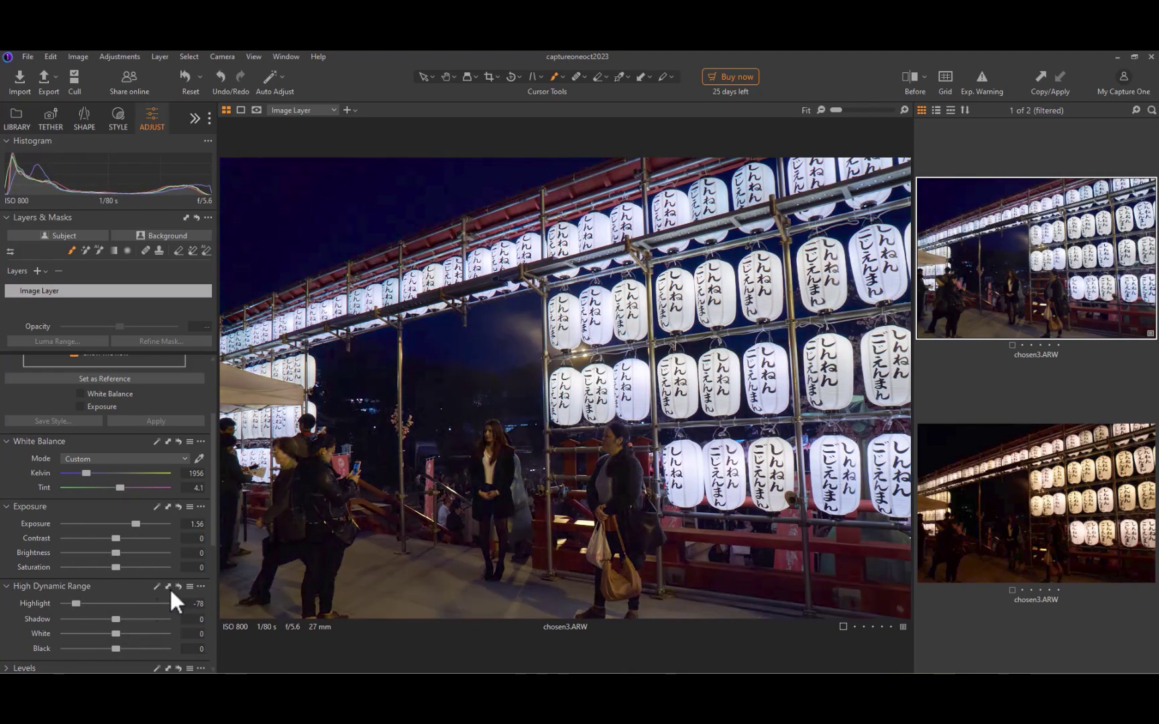
{"action": "left_click", "coordinate": [100, 252]}
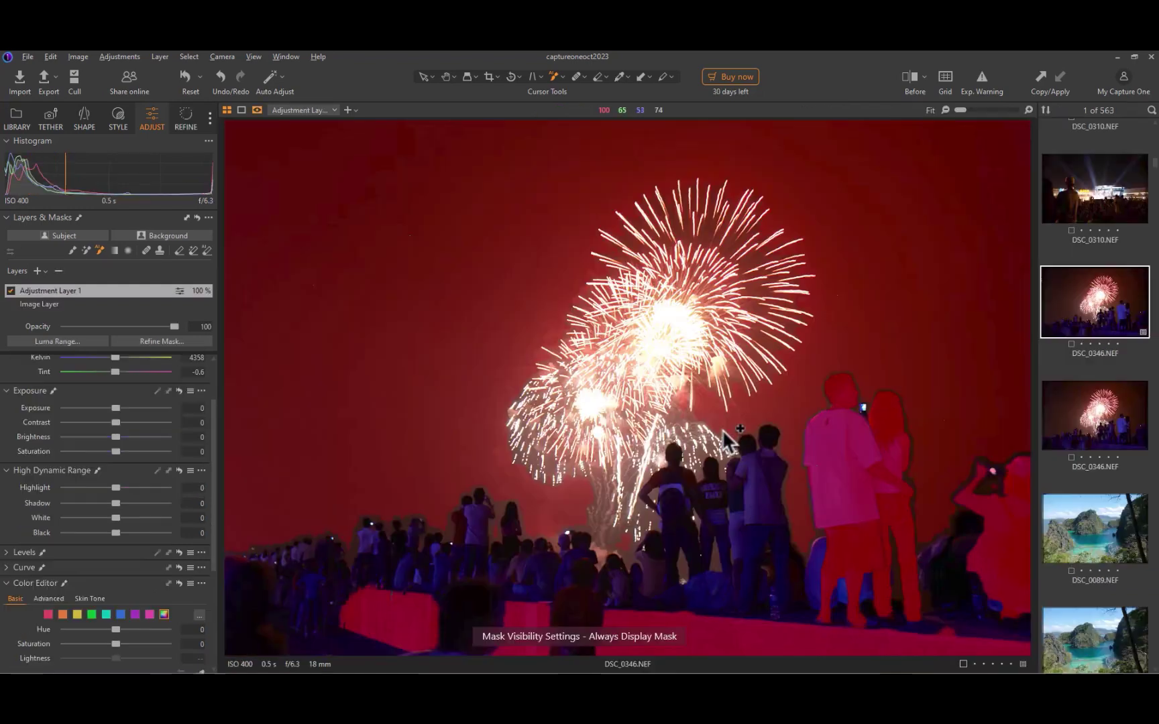
Box AI masks over the fireworks spectators and the woman's hair
{"action": "left_click_drag", "start_coordinate": [729, 419], "coordinate": [807, 626]}
{"action": "left_click_drag", "start_coordinate": [642, 435], "coordinate": [713, 578]}
{"action": "left_click_drag", "start_coordinate": [694, 436], "coordinate": [741, 589]}
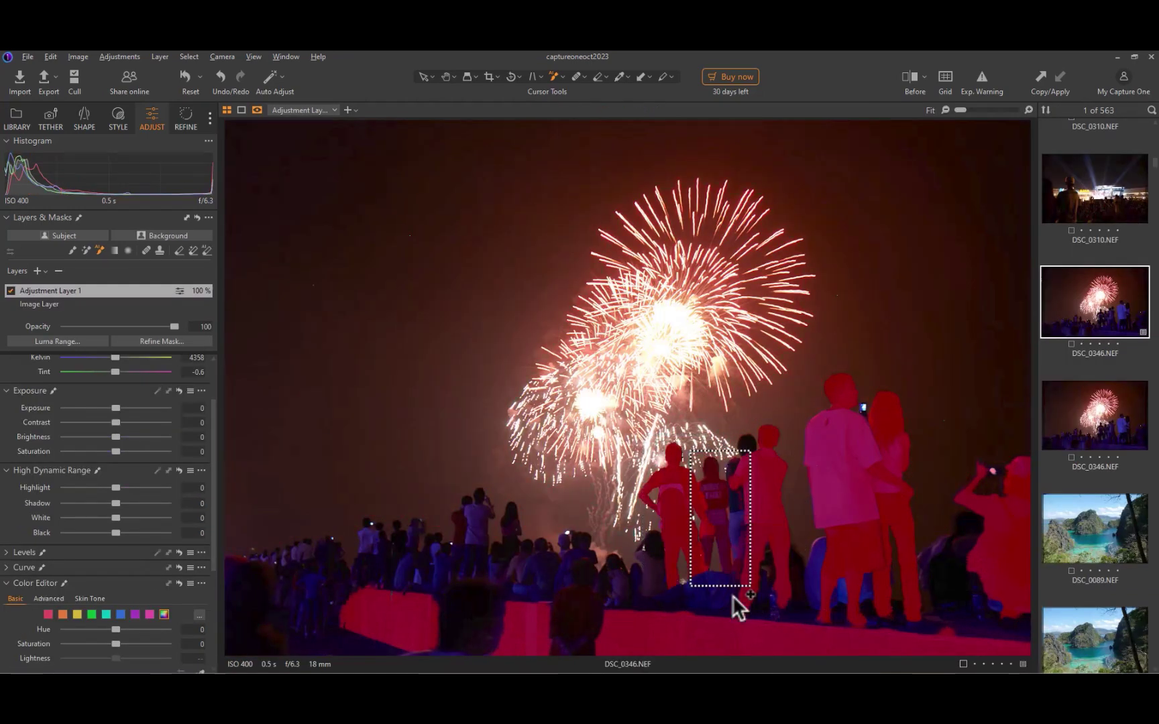
{"action": "left_click_drag", "start_coordinate": [435, 486], "coordinate": [508, 587]}
{"action": "left_click_drag", "start_coordinate": [348, 515], "coordinate": [449, 596]}
{"action": "left_click_drag", "start_coordinate": [259, 538], "coordinate": [339, 633]}
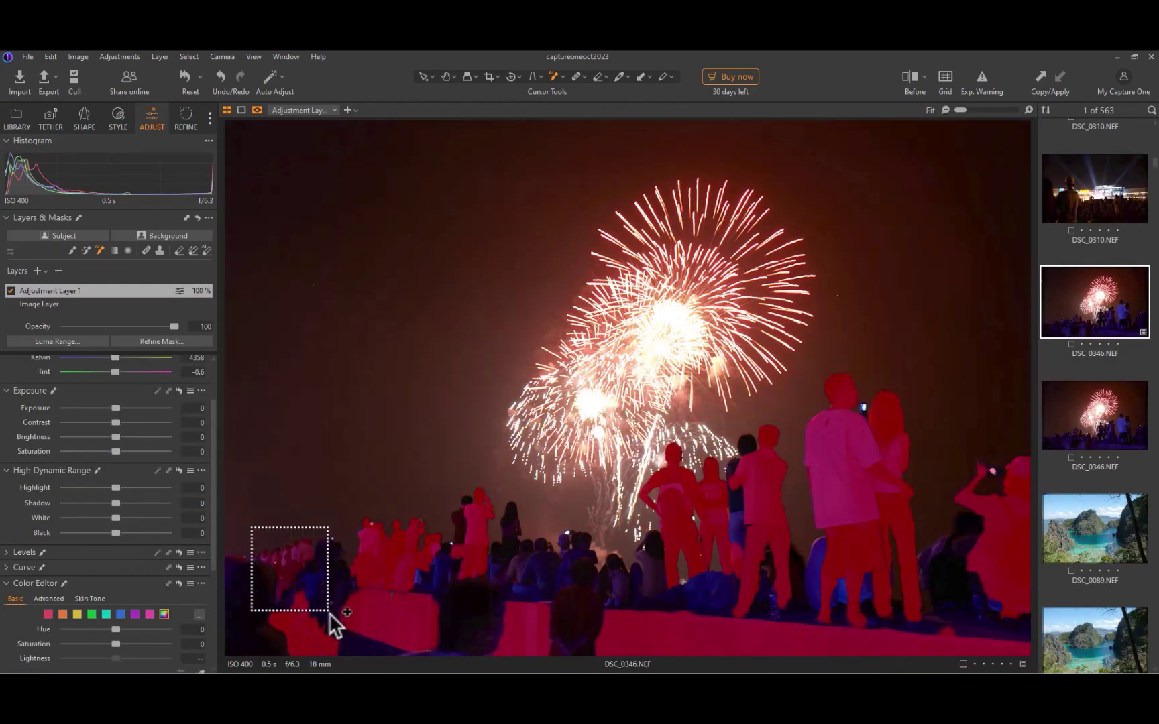
{"action": "left_click_drag", "start_coordinate": [440, 497], "coordinate": [462, 610]}
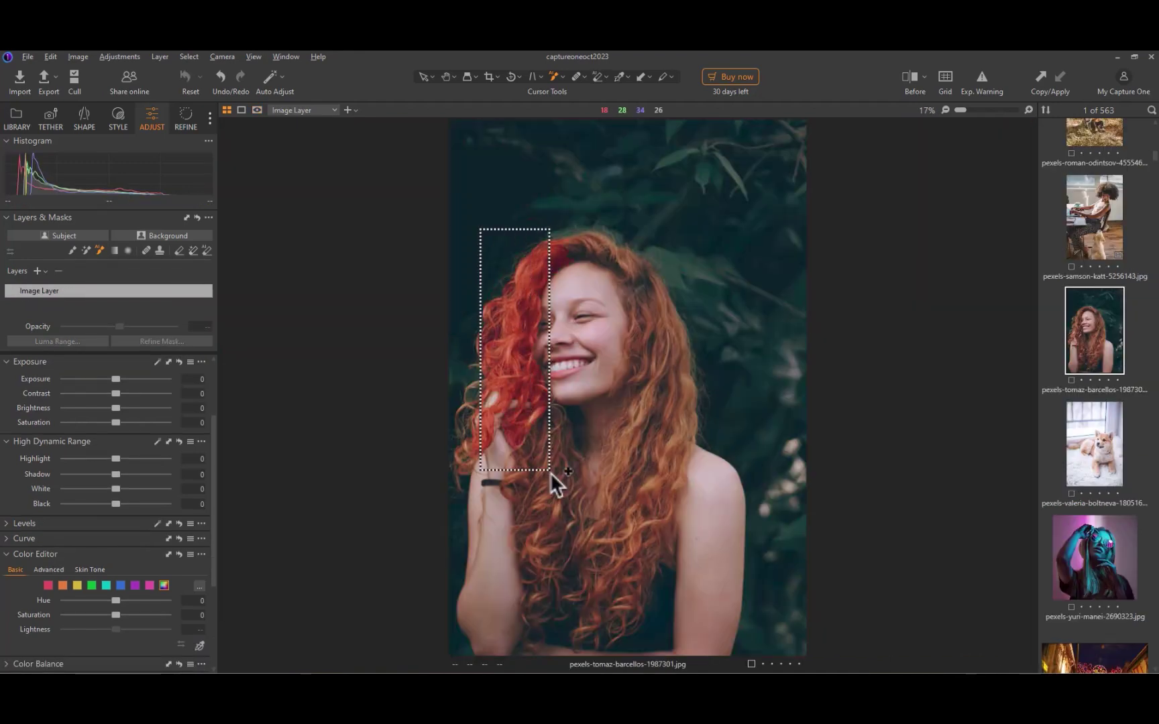
{"action": "left_click_drag", "start_coordinate": [550, 472], "coordinate": [704, 667]}
Brush-mask the paddler and the boat hull with the overlay shown
{"action": "key", "text": "m"}
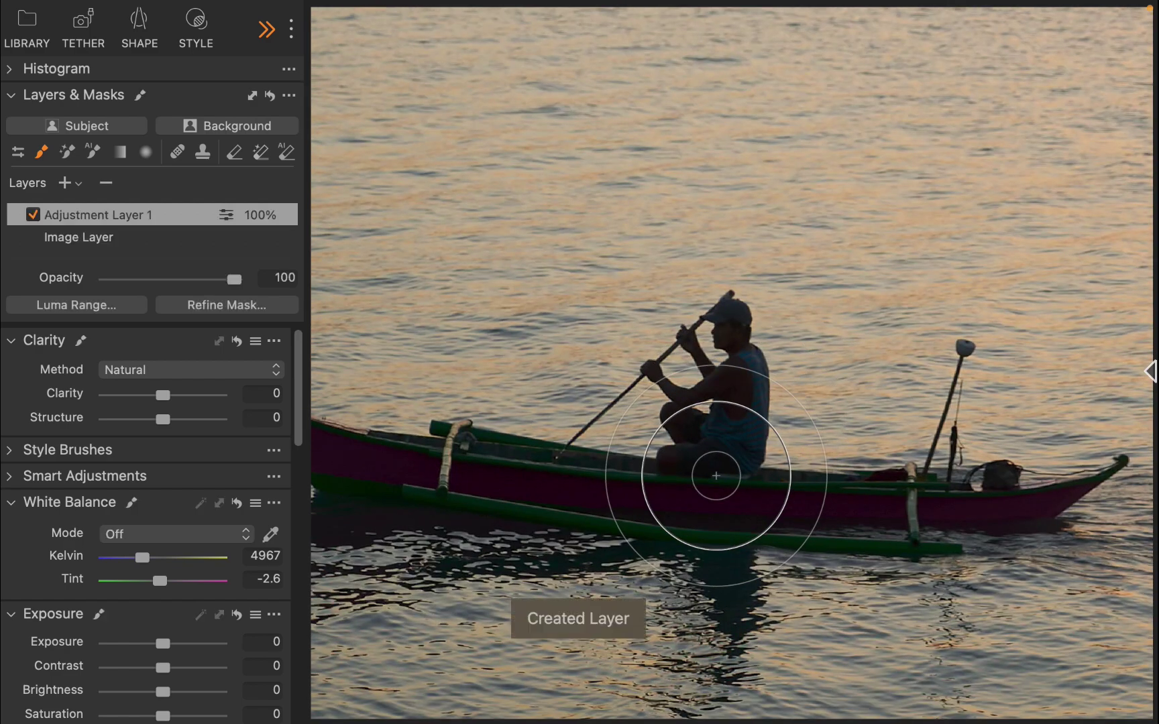
{"action": "key", "text": "m"}
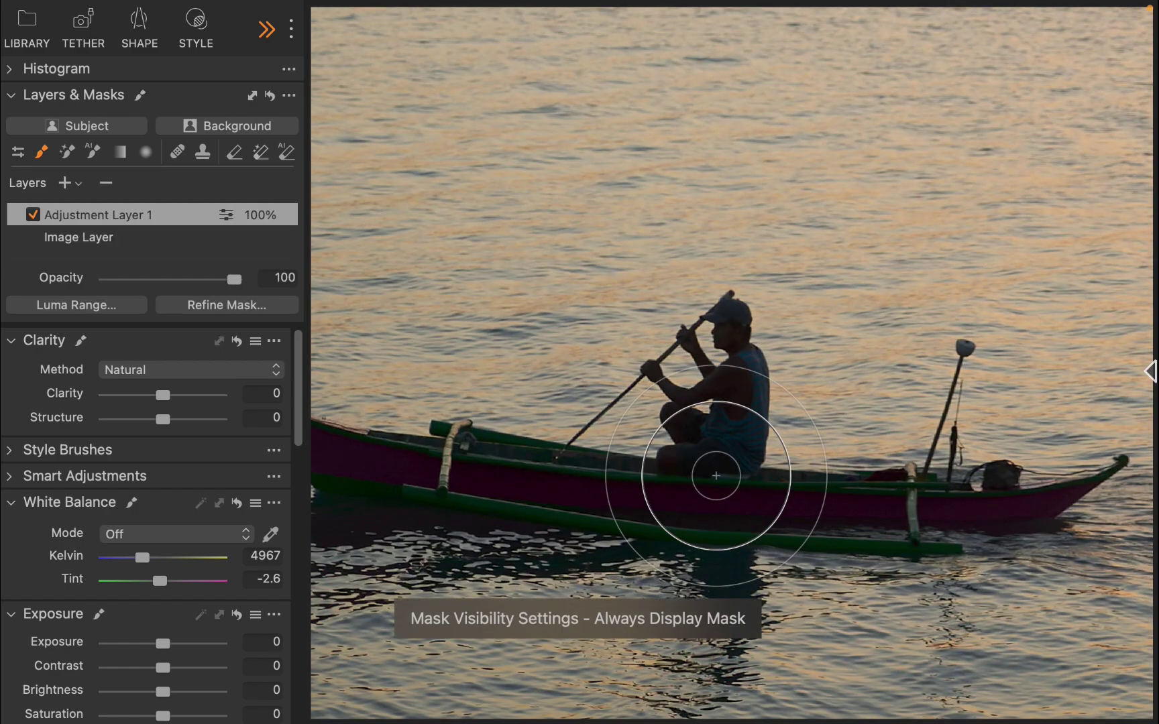
{"action": "mouse_move", "coordinate": [716, 475]}
{"action": "left_mouse_down"}
{"action": "mouse_move", "coordinate": [734, 404]}
{"action": "mouse_move", "coordinate": [729, 304]}
{"action": "mouse_move", "coordinate": [715, 385]}
{"action": "mouse_move", "coordinate": [730, 327]}
{"action": "mouse_move", "coordinate": [795, 326]}
{"action": "mouse_move", "coordinate": [722, 268]}
{"action": "mouse_move", "coordinate": [823, 186]}
{"action": "left_mouse_up"}
{"action": "key", "text": "super+z"}
{"action": "key", "text": "super+plus"}
{"action": "key", "text": "super+plus"}
{"action": "key", "text": "super+minus"}
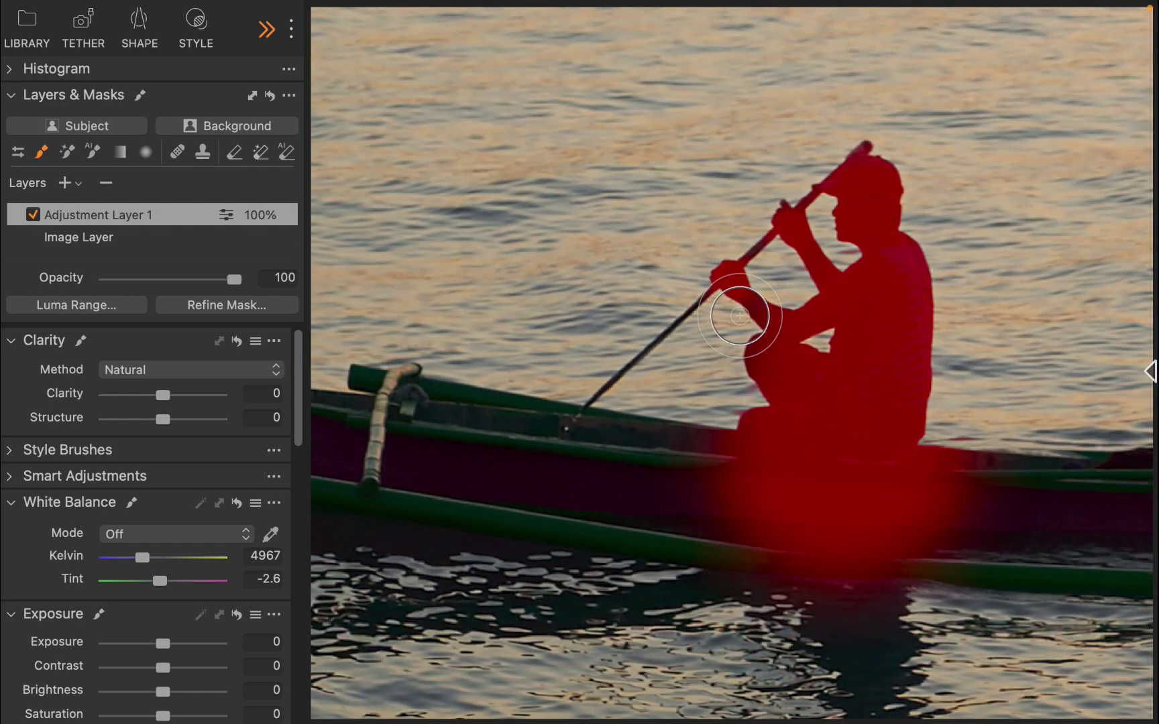
{"action": "mouse_move", "coordinate": [693, 473]}
{"action": "left_mouse_down"}
{"action": "mouse_move", "coordinate": [836, 403]}
{"action": "mouse_move", "coordinate": [660, 368]}
{"action": "mouse_move", "coordinate": [865, 430]}
{"action": "mouse_move", "coordinate": [619, 411]}
{"action": "mouse_move", "coordinate": [423, 362]}
{"action": "left_mouse_up"}
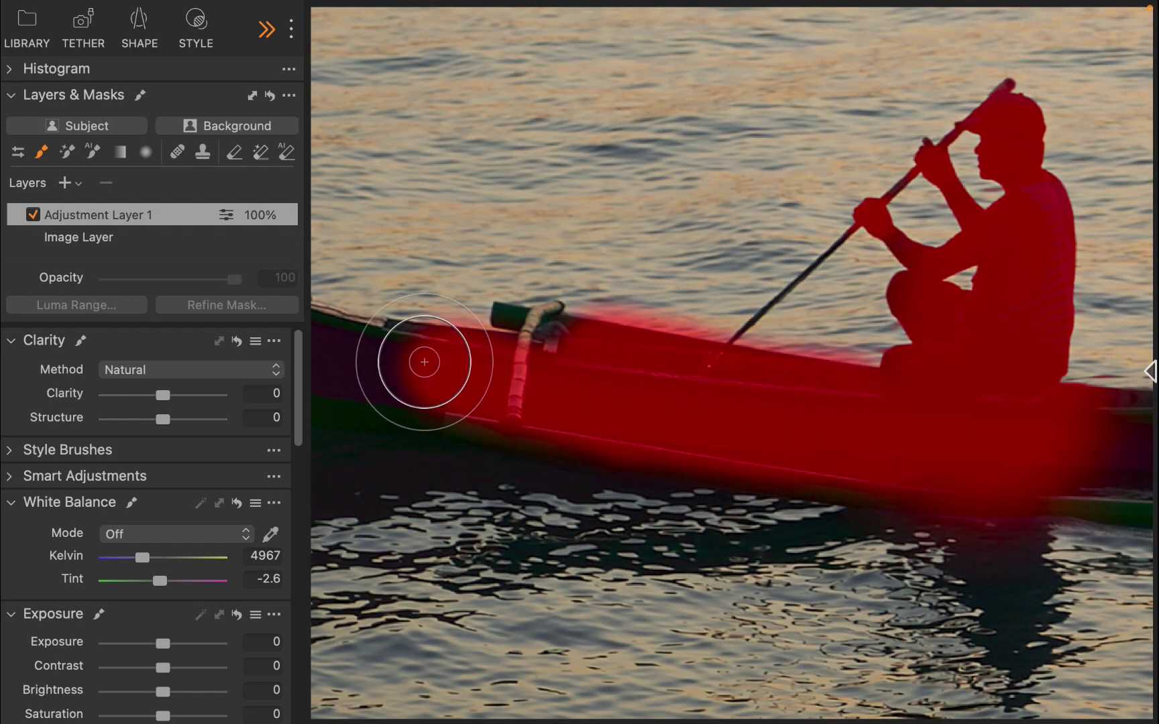
{"action": "mouse_move", "coordinate": [312, 354]}
{"action": "left_mouse_down"}
{"action": "mouse_move", "coordinate": [509, 370]}
{"action": "mouse_move", "coordinate": [433, 332]}
{"action": "left_mouse_up"}
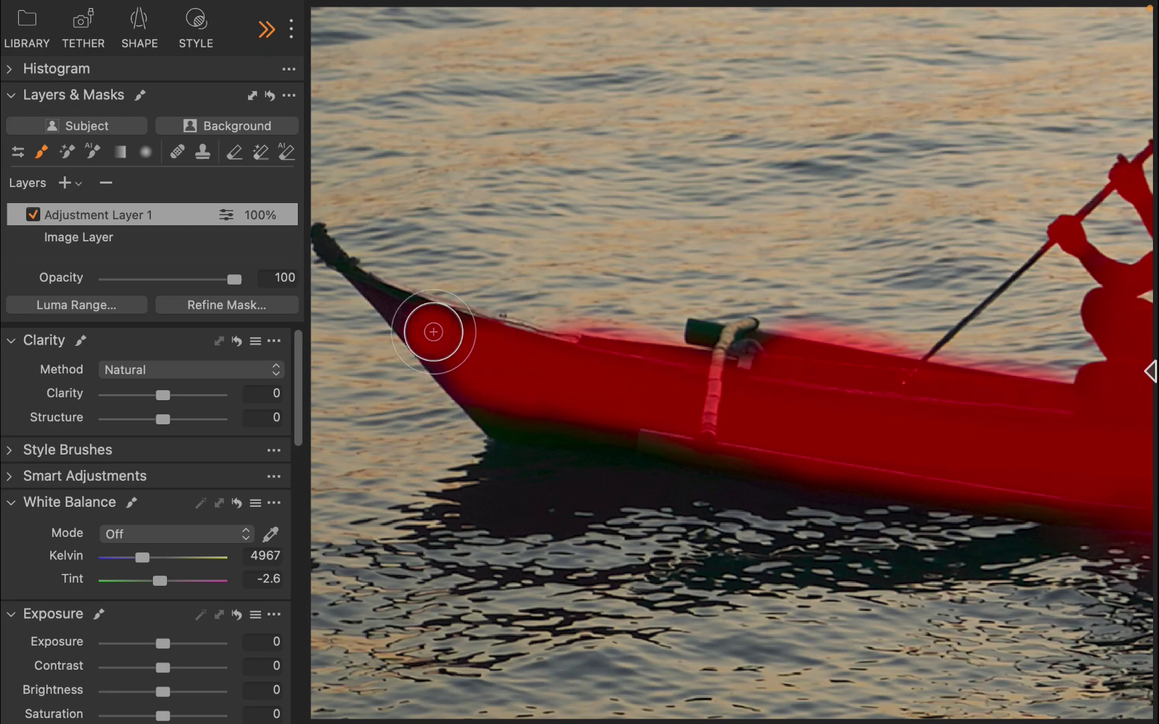
Extend the boat mask to the bow tip and set Skin Tone Saturation to -3.9
{"action": "key", "text": "super+plus"}
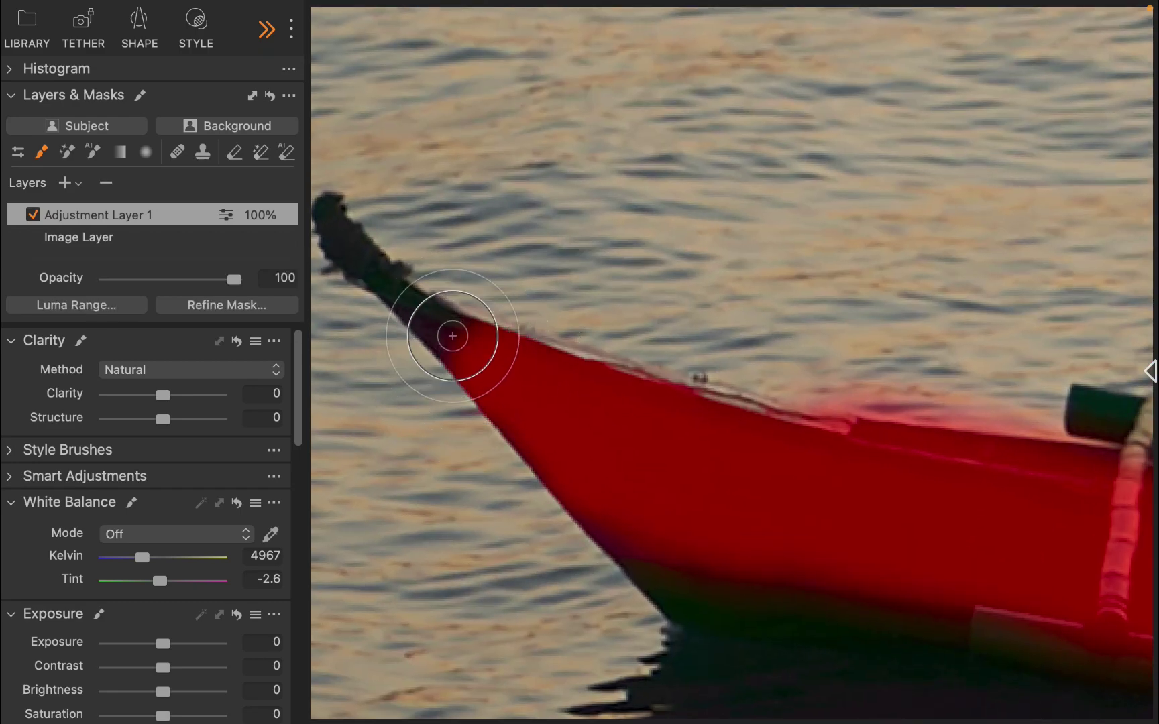
{"action": "mouse_move", "coordinate": [453, 335]}
{"action": "left_mouse_down"}
{"action": "mouse_move", "coordinate": [370, 266]}
{"action": "mouse_move", "coordinate": [491, 305]}
{"action": "left_mouse_up"}
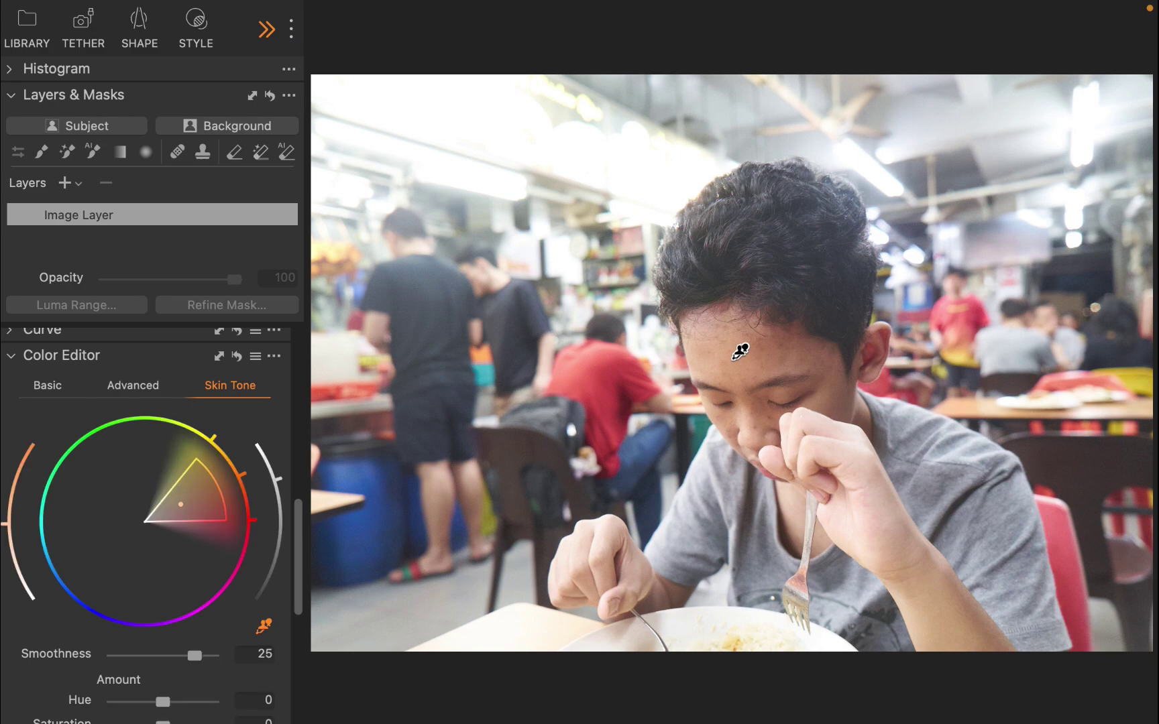
{"action": "scroll", "coordinate": [191, 600], "scroll_direction": "down", "scroll_amount": 5}
{"action": "left_click_drag", "start_coordinate": [209, 528], "coordinate": [110, 528]}
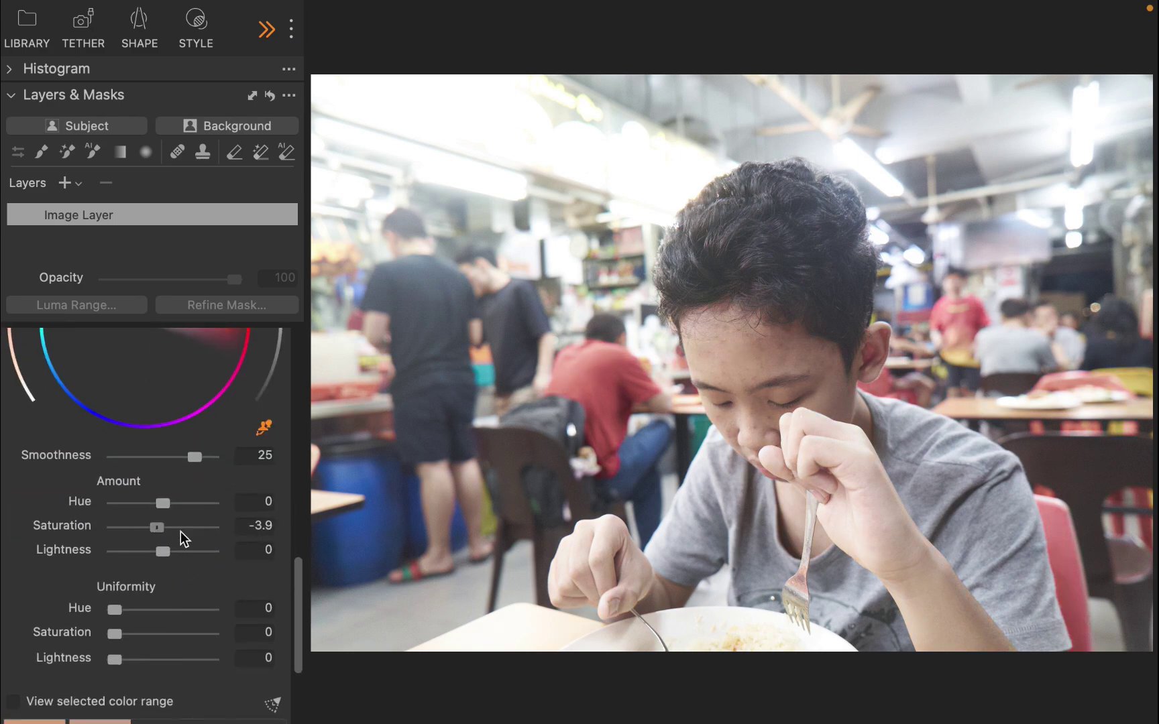
Open advanced search and browse the 'Any' criteria field list
{"action": "left_click_drag", "start_coordinate": [181, 537], "coordinate": [211, 528]}
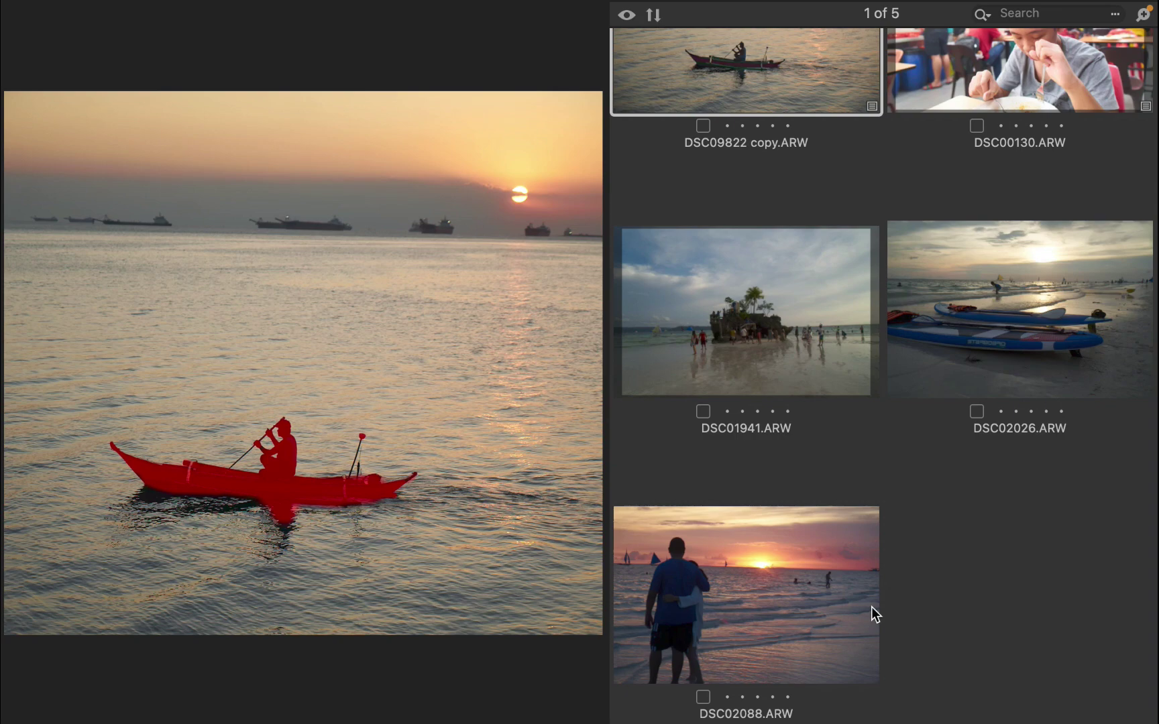
{"action": "left_click", "coordinate": [1114, 15]}
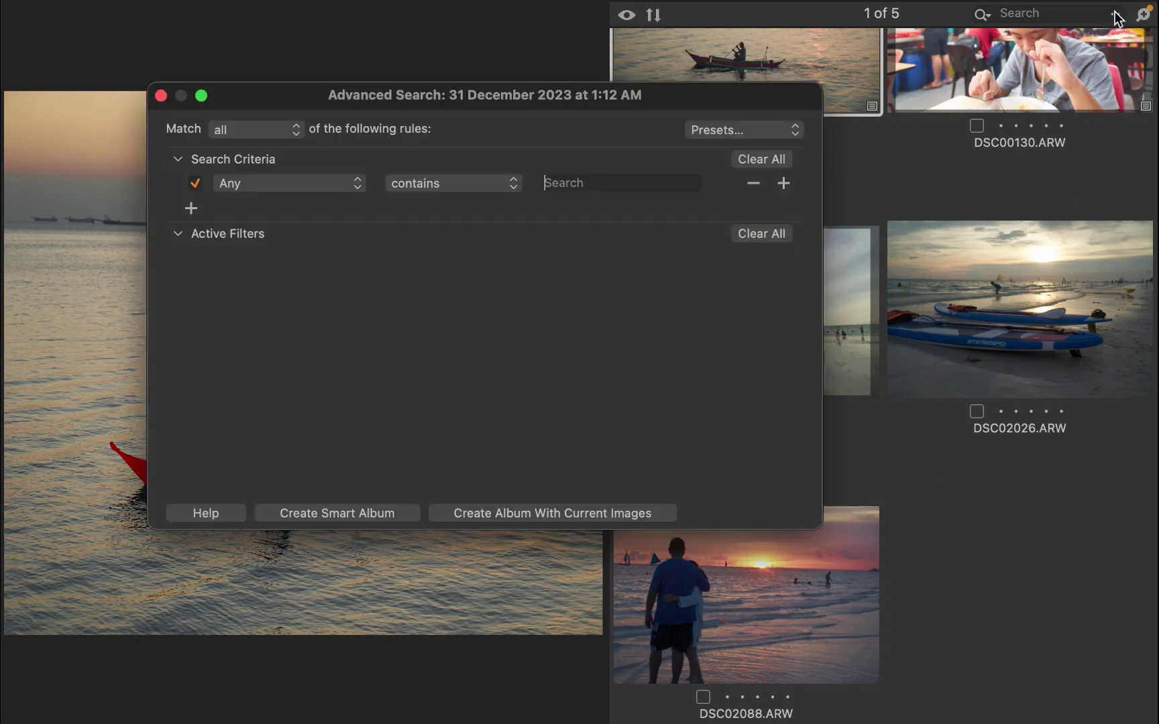
{"action": "left_click", "coordinate": [315, 182]}
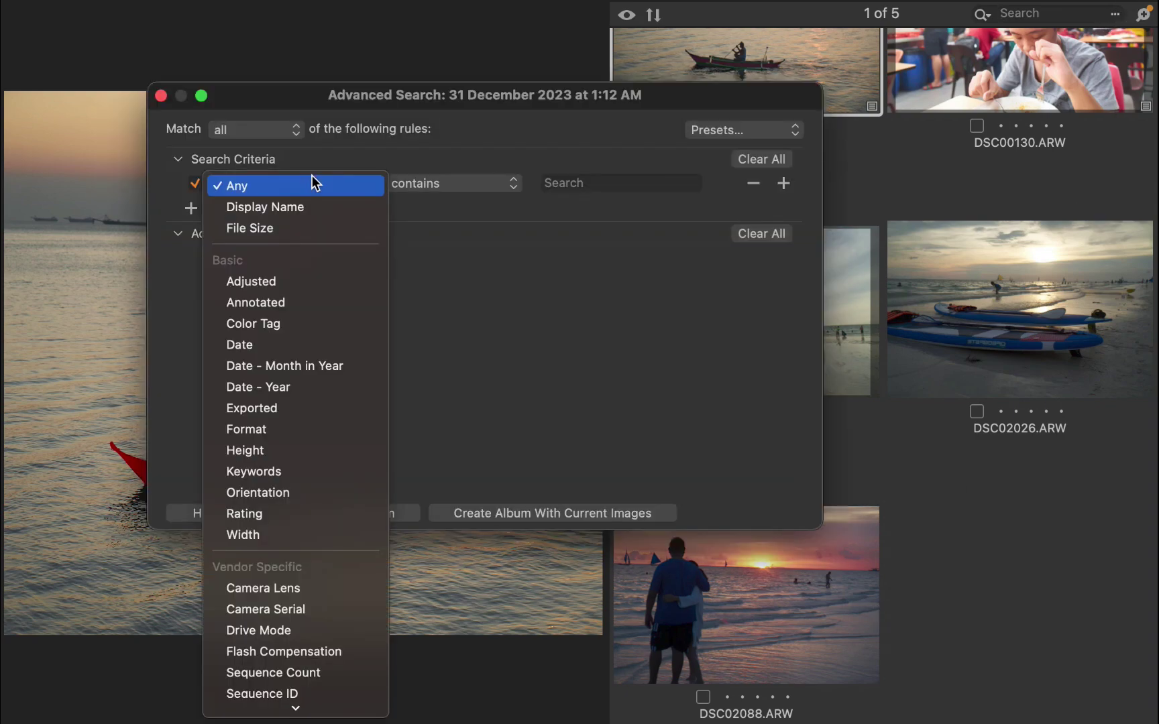
{"action": "scroll", "coordinate": [311, 350], "scroll_direction": "down", "scroll_amount": 10}
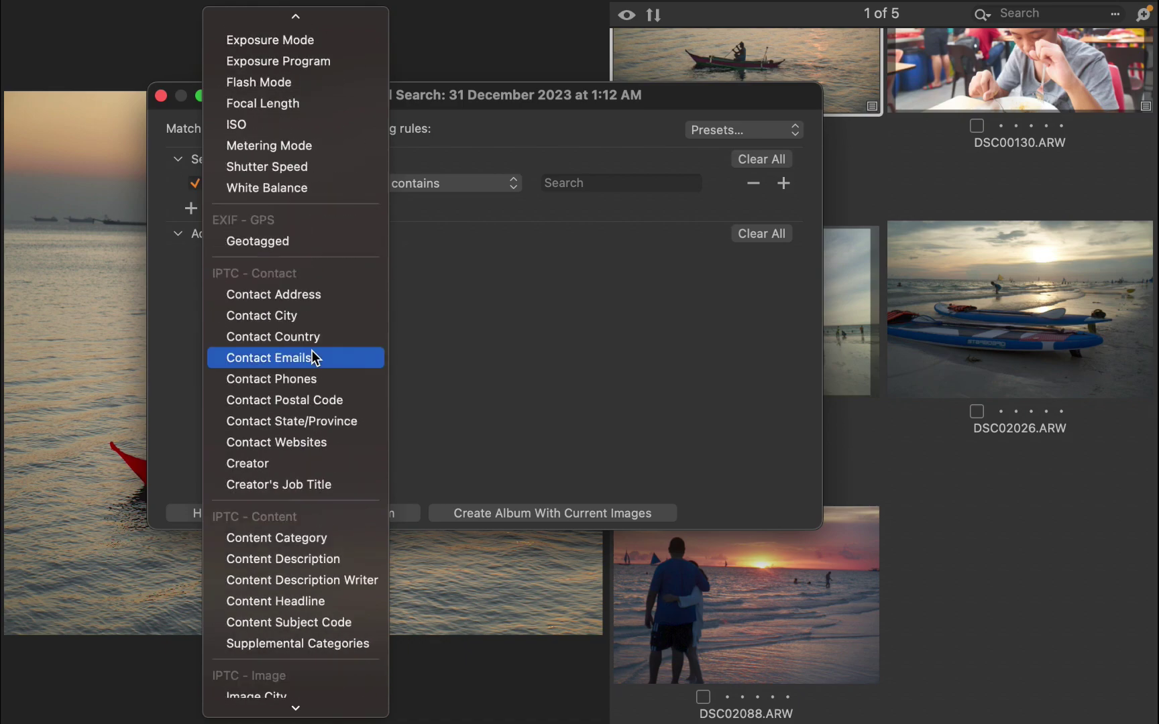
{"action": "scroll", "coordinate": [311, 351], "scroll_direction": "down", "scroll_amount": 8}
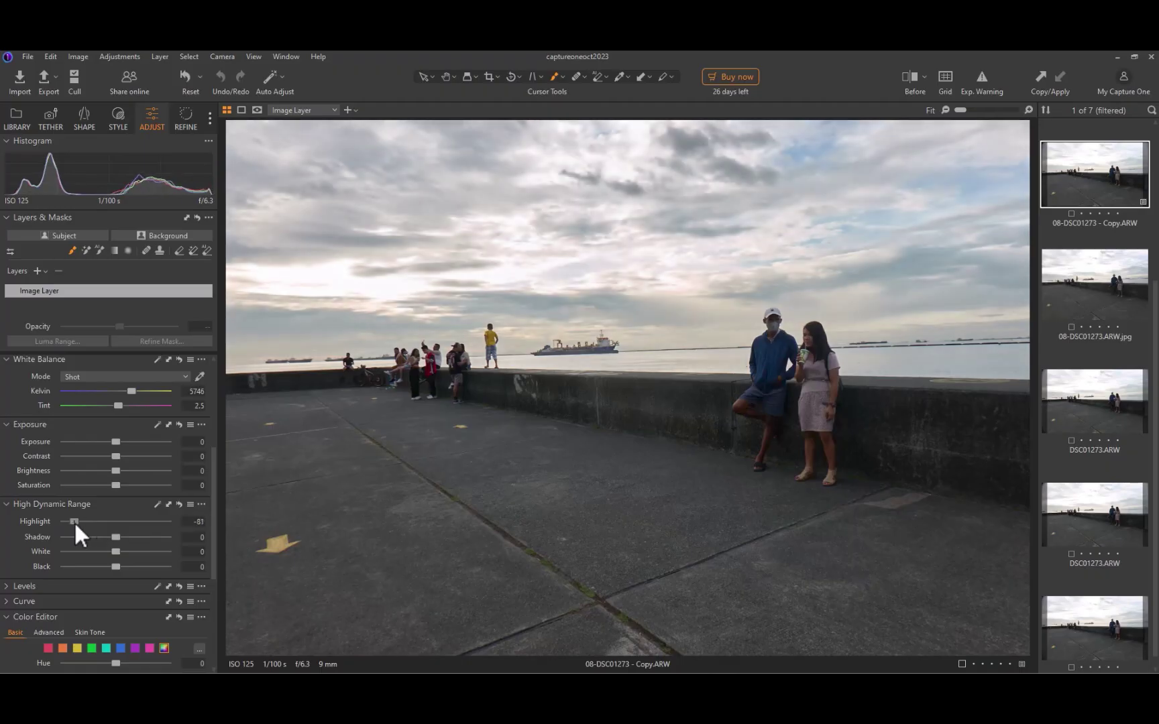
Set HDR Highlight to -100, then AI-mask the couple and set their Exposure to -0.20
{"action": "left_click_drag", "start_coordinate": [73, 522], "coordinate": [46, 520]}
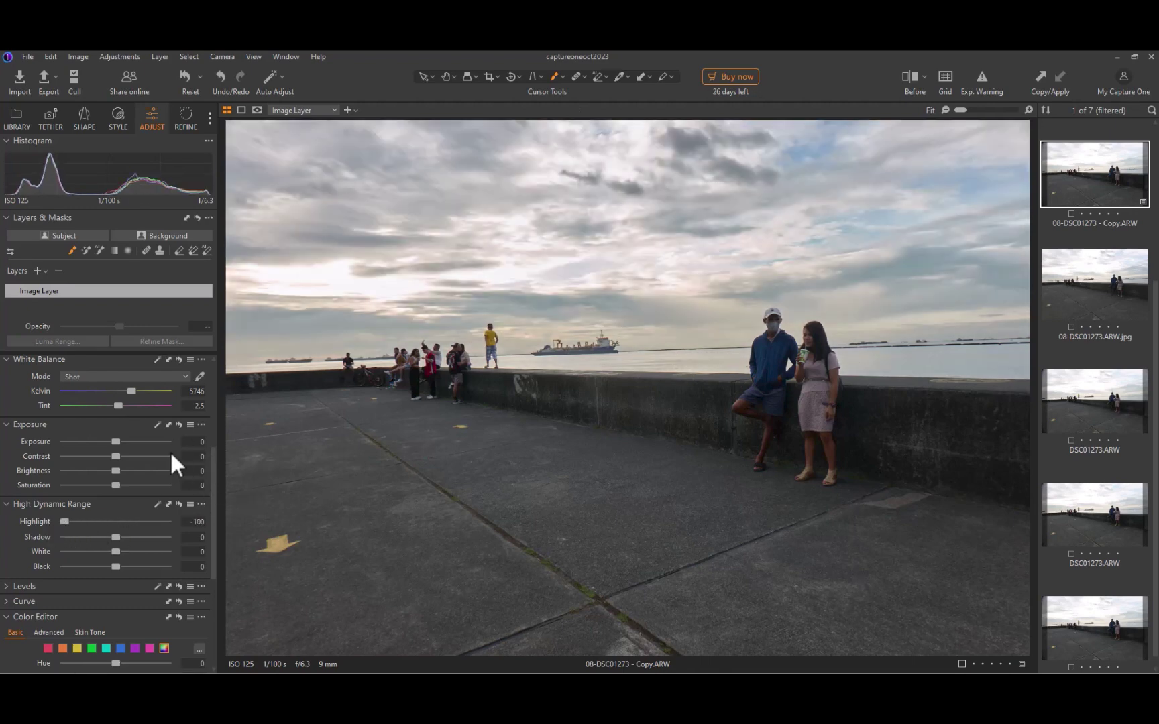
{"action": "mouse_move", "coordinate": [113, 535]}
{"action": "left_mouse_down"}
{"action": "mouse_move", "coordinate": [133, 536]}
{"action": "mouse_move", "coordinate": [102, 539]}
{"action": "mouse_move", "coordinate": [121, 537]}
{"action": "left_mouse_up"}
{"action": "key", "text": "shift+b"}
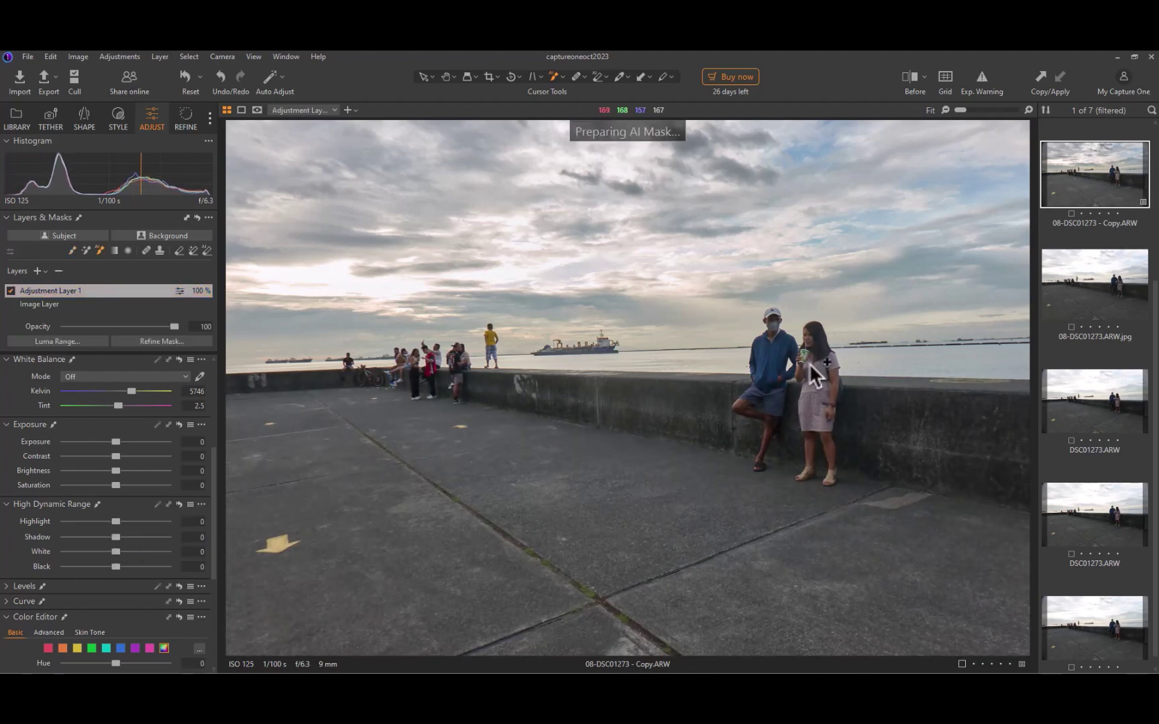
{"action": "left_click_drag", "start_coordinate": [811, 367], "coordinate": [755, 299]}
{"action": "left_click_drag", "start_coordinate": [828, 425], "coordinate": [940, 536]}
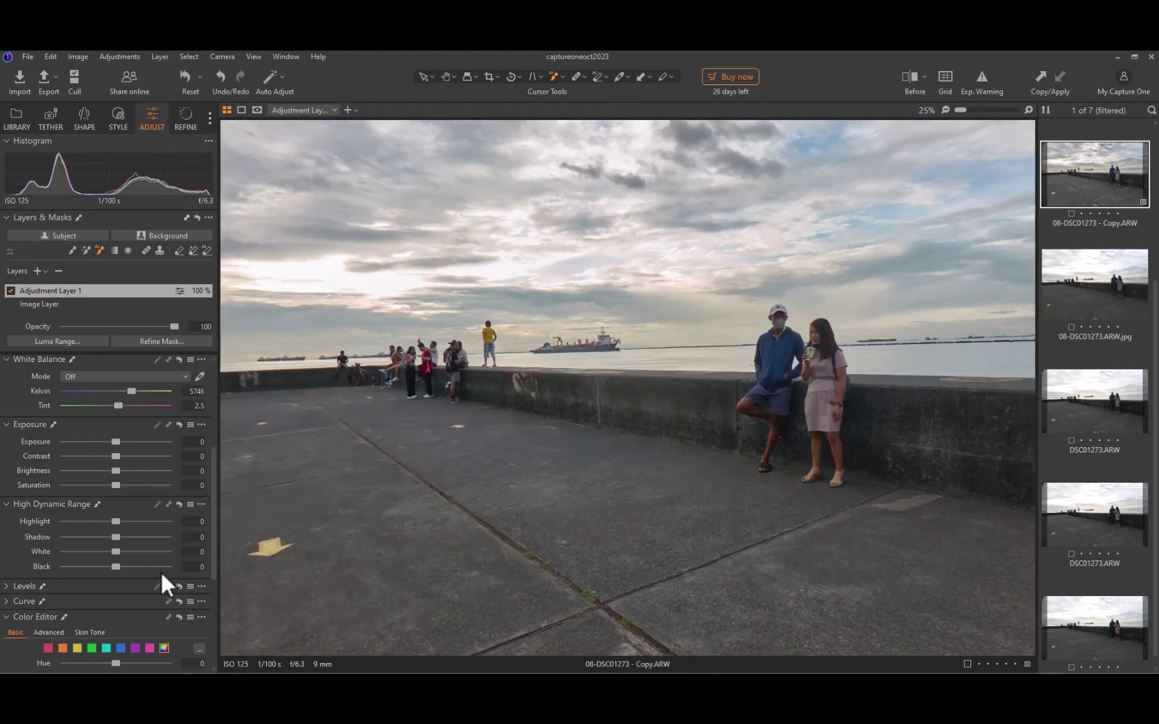
{"action": "key", "text": "m"}
{"action": "key", "text": "m"}
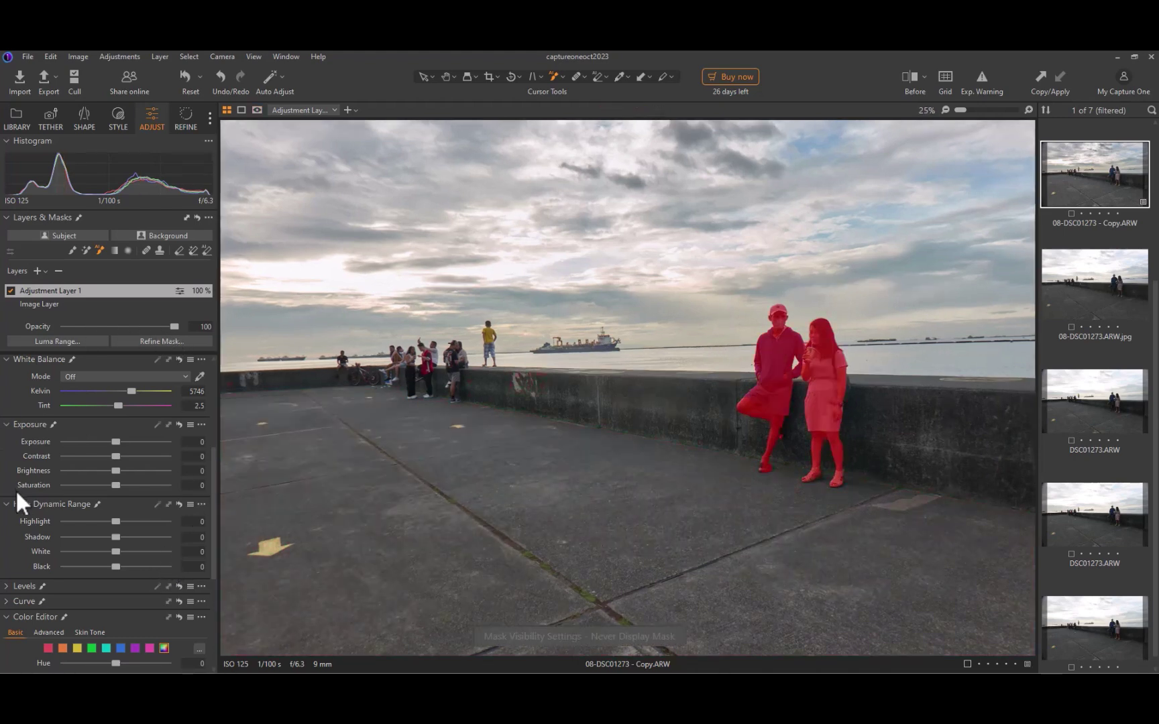
{"action": "key", "text": "m"}
{"action": "key", "text": "m"}
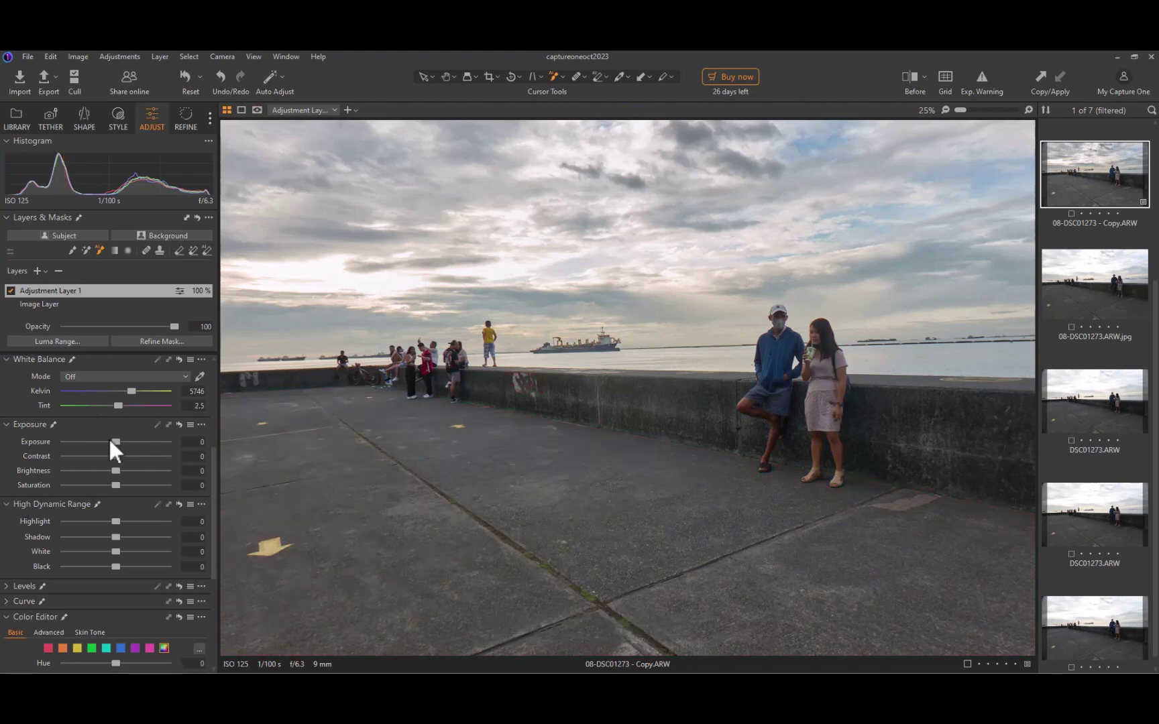
{"action": "left_click_drag", "start_coordinate": [115, 440], "coordinate": [117, 441]}
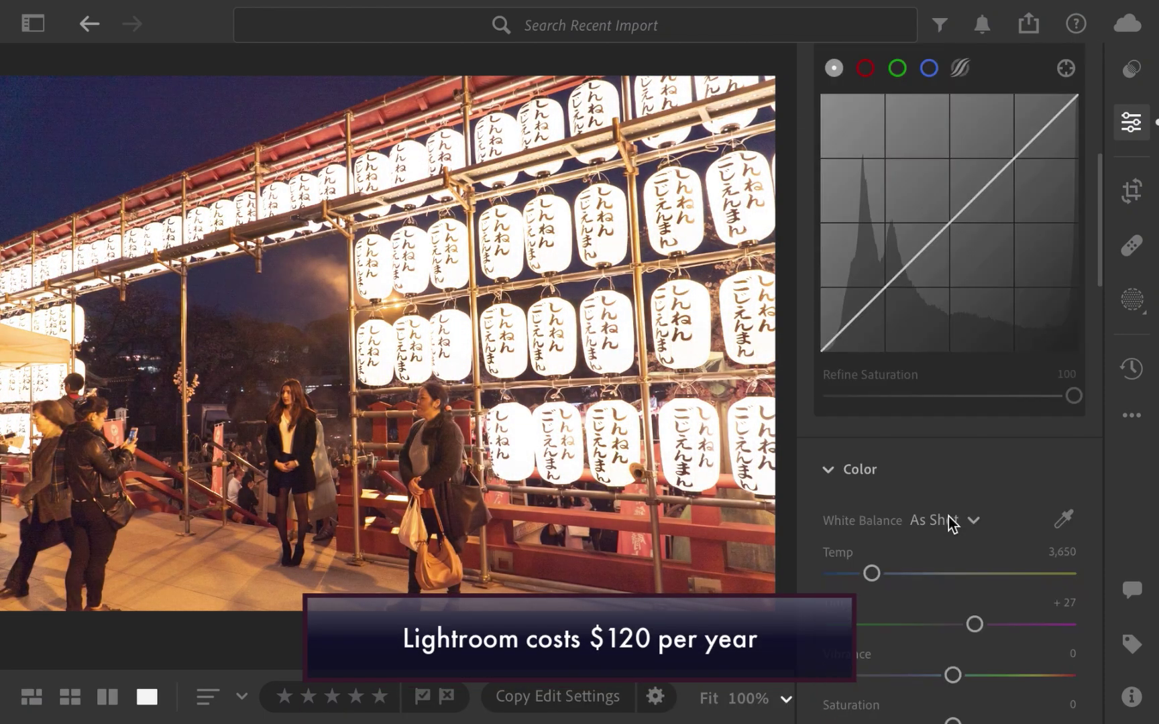
Cool the lantern photo's Temp and add a Luminance Range mask with Show Luminance Map
{"action": "left_click_drag", "start_coordinate": [871, 436], "coordinate": [991, 450]}
{"action": "key", "text": "shift+w"}
{"action": "mouse_move", "coordinate": [843, 436]}
{"action": "left_click", "coordinate": [946, 446]}
{"action": "left_click", "coordinate": [832, 467]}
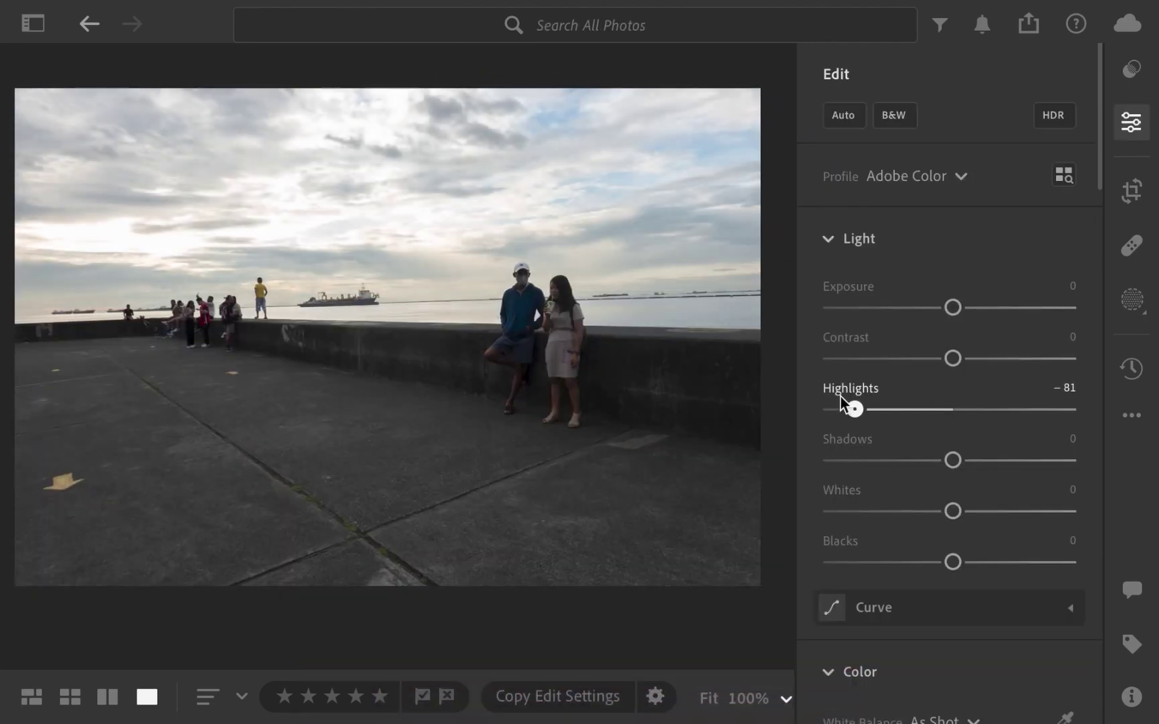
Set Highlights to -100, then add a Select Subject mask on the couple with Shadows +17
{"action": "left_click_drag", "start_coordinate": [840, 395], "coordinate": [758, 417]}
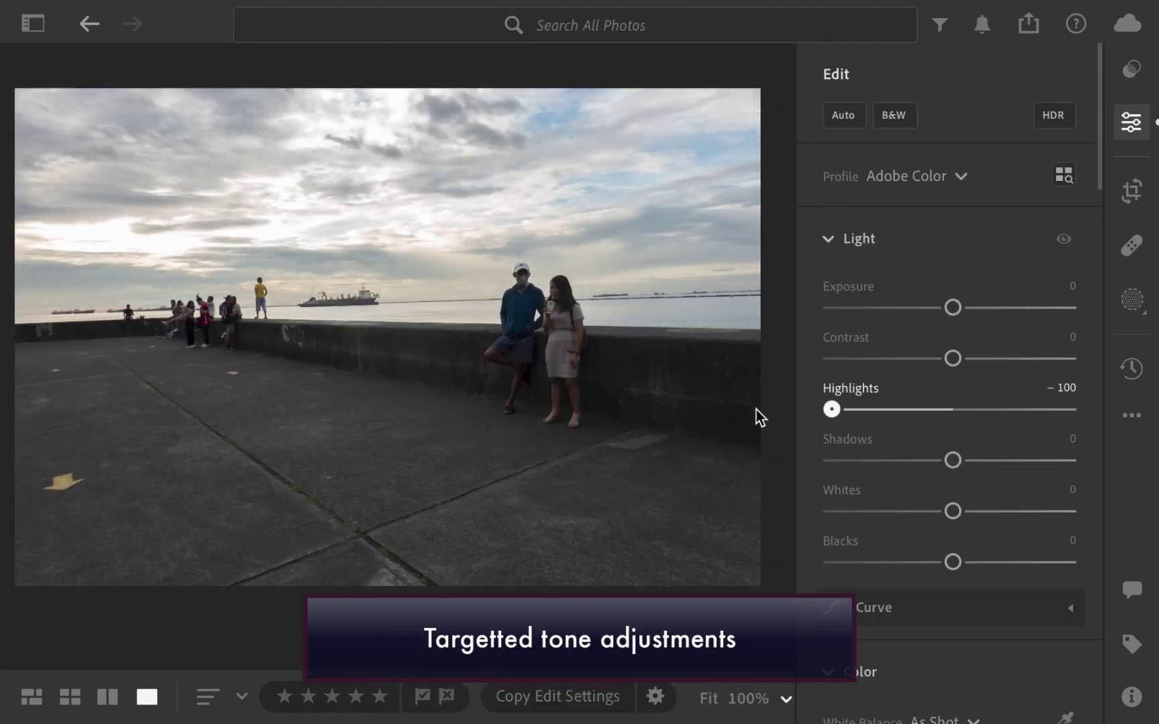
{"action": "left_click_drag", "start_coordinate": [952, 461], "coordinate": [1019, 504]}
{"action": "key", "text": "m"}
{"action": "left_click", "coordinate": [856, 160]}
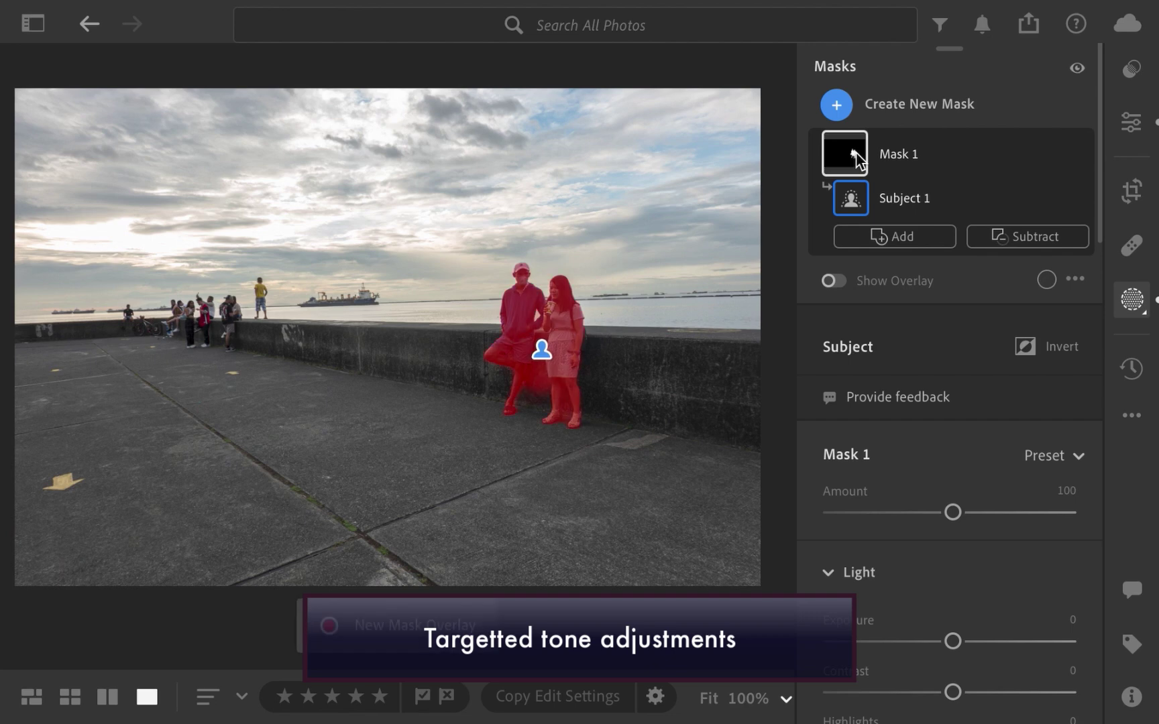
{"action": "scroll", "coordinate": [917, 600], "scroll_direction": "down", "scroll_amount": 10}
{"action": "scroll", "coordinate": [942, 607], "scroll_direction": "up", "scroll_amount": 3}
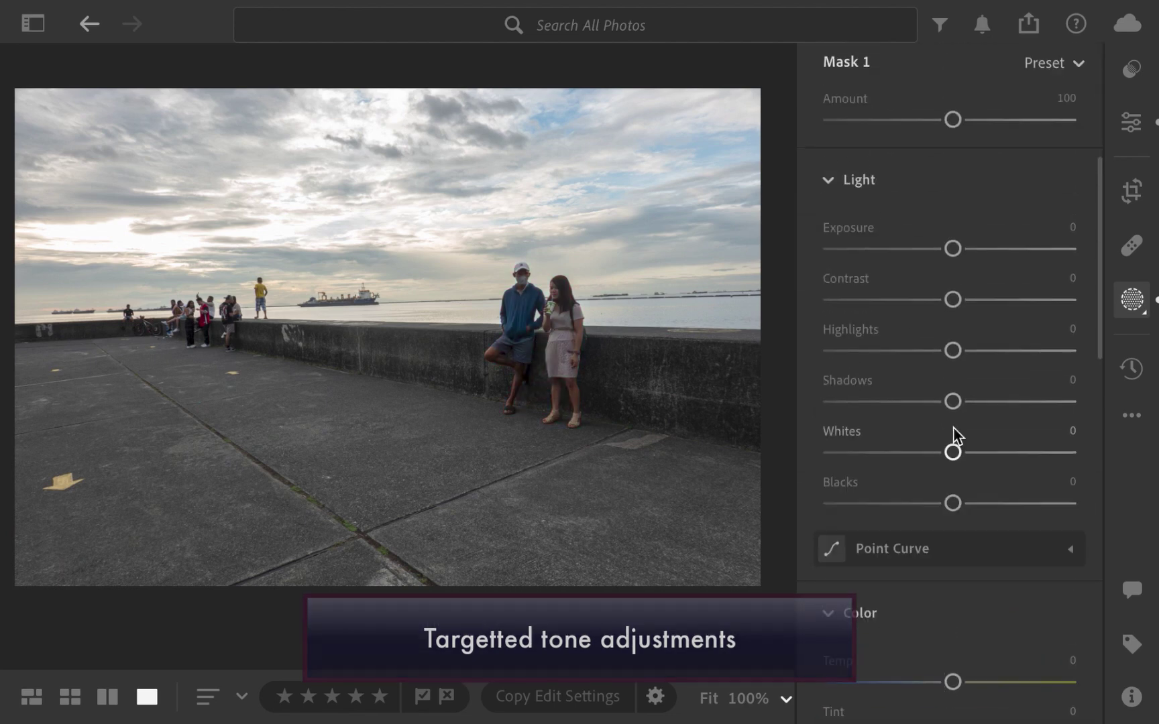
{"action": "left_click_drag", "start_coordinate": [953, 402], "coordinate": [974, 424]}
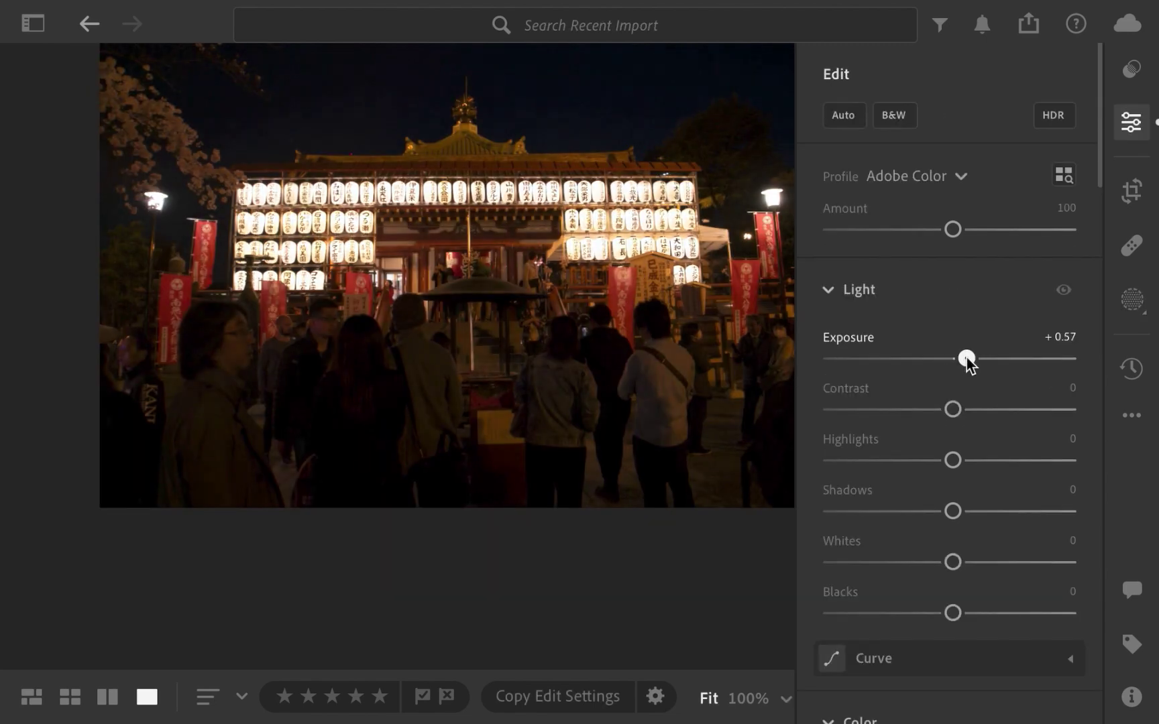
Set the temple photo's Exposure to +1.59, Shadows to +36 and Temp to 2,754
{"action": "left_click_drag", "start_coordinate": [965, 360], "coordinate": [983, 359]}
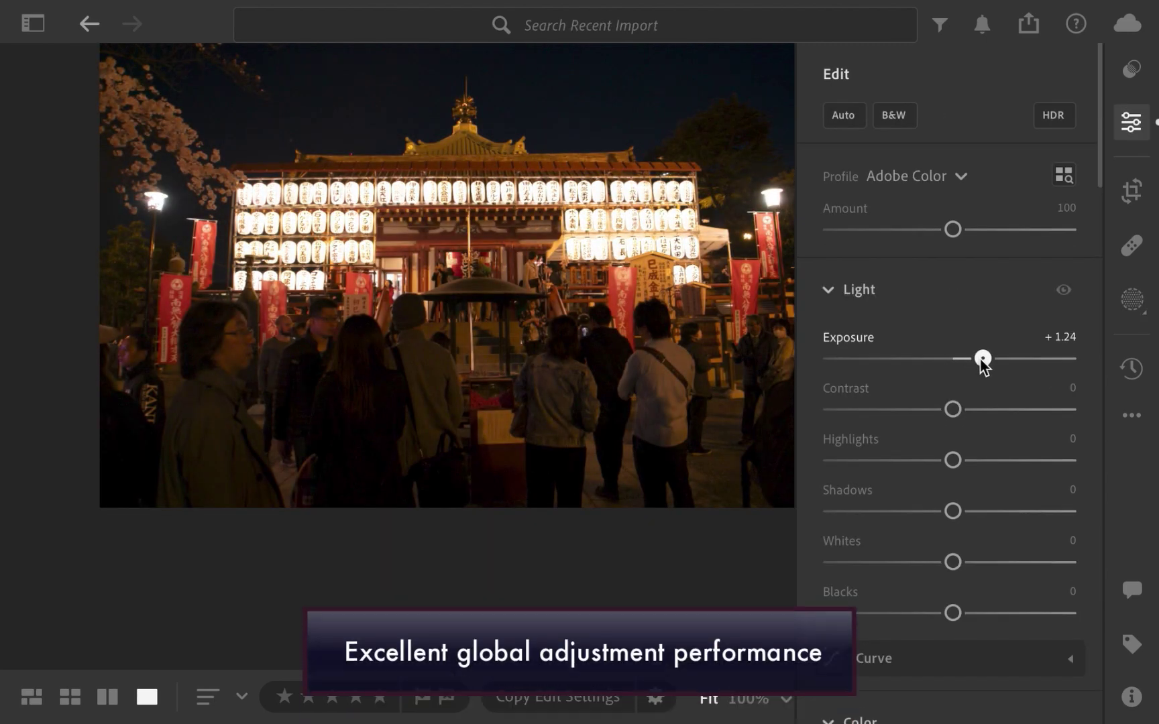
{"action": "left_click_drag", "start_coordinate": [953, 511], "coordinate": [1001, 525]}
{"action": "scroll", "coordinate": [999, 527], "scroll_direction": "down", "scroll_amount": 10}
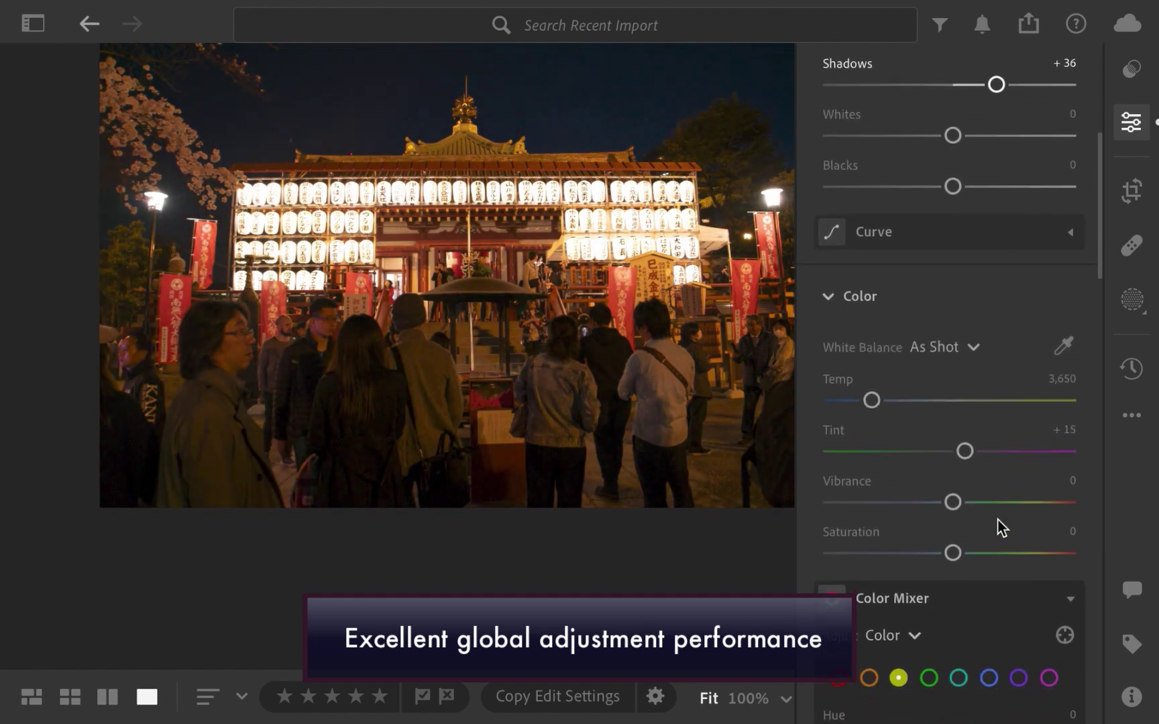
{"action": "left_click_drag", "start_coordinate": [872, 401], "coordinate": [865, 401]}
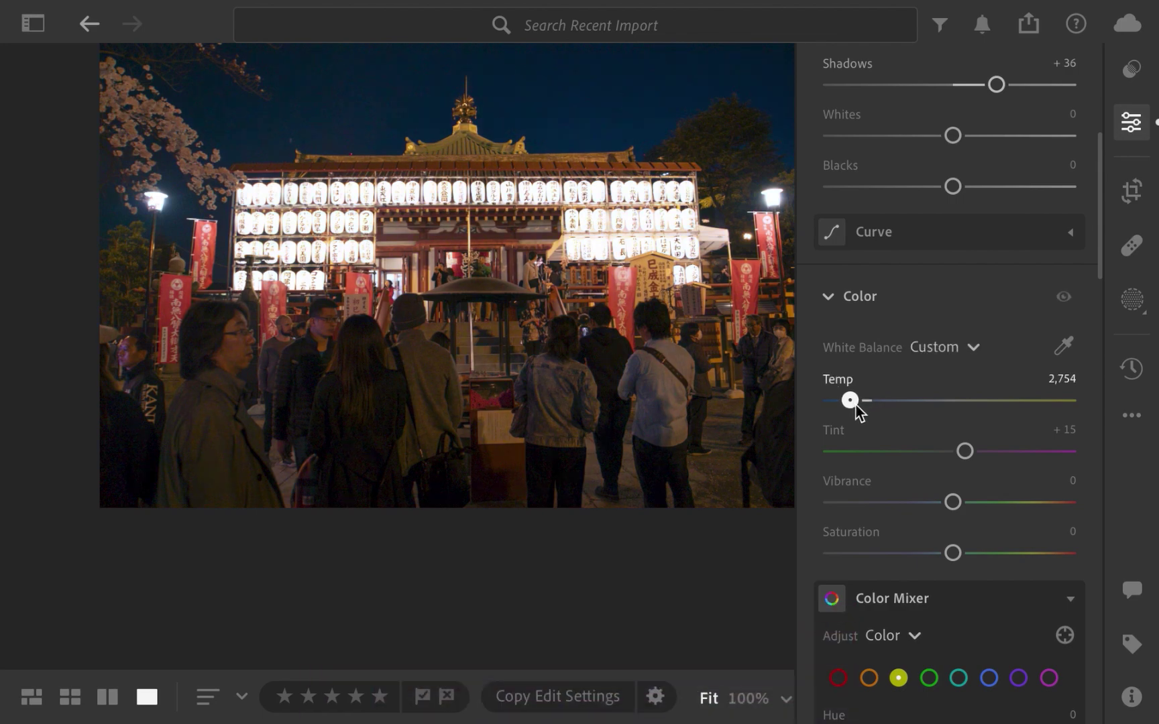
{"action": "scroll", "coordinate": [939, 335], "scroll_direction": "up", "scroll_amount": 8}
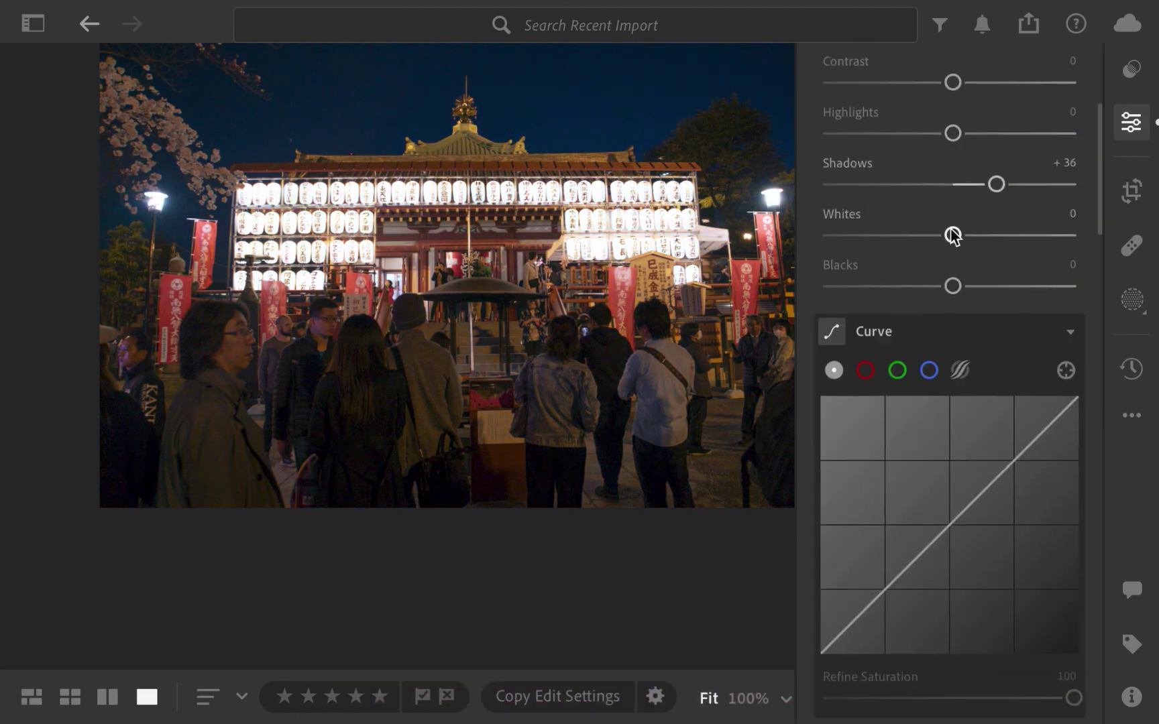
{"action": "mouse_move", "coordinate": [953, 350]}
{"action": "left_mouse_down"}
{"action": "mouse_move", "coordinate": [846, 350]}
{"action": "mouse_move", "coordinate": [955, 359]}
{"action": "mouse_move", "coordinate": [946, 367]}
{"action": "left_mouse_up"}
{"action": "left_click_drag", "start_coordinate": [983, 250], "coordinate": [993, 257]}
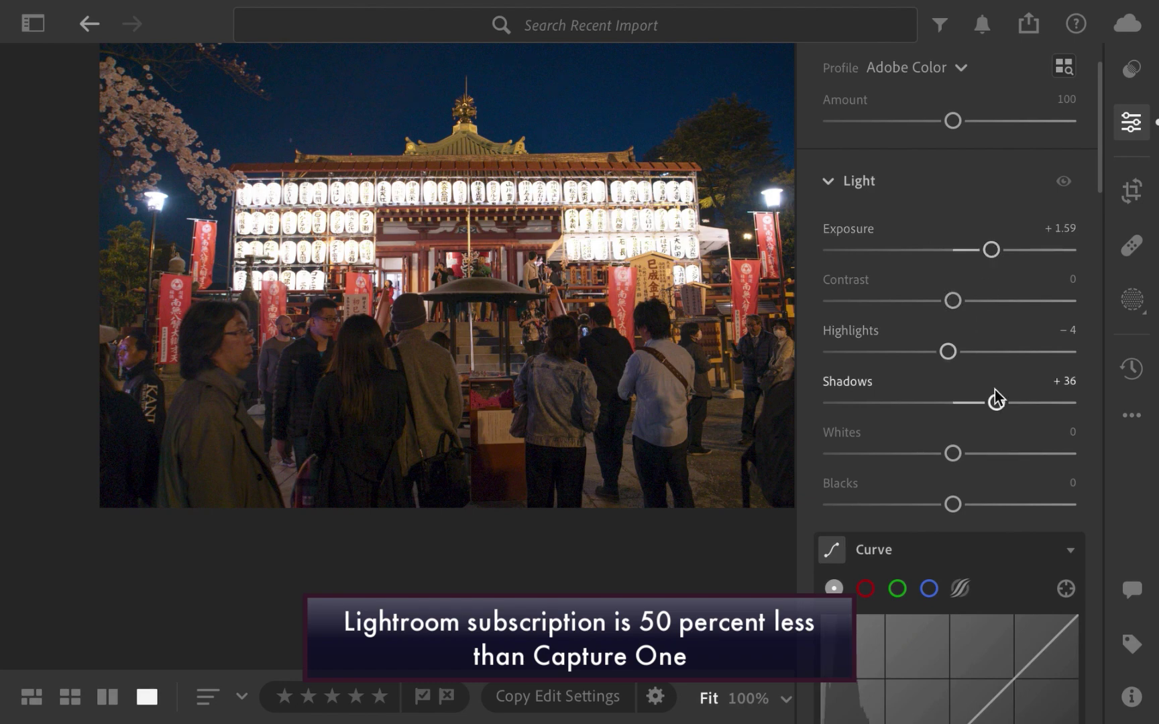
{"action": "mouse_move", "coordinate": [997, 404]}
{"action": "left_mouse_down"}
{"action": "mouse_move", "coordinate": [963, 405]}
{"action": "mouse_move", "coordinate": [1004, 410]}
{"action": "left_mouse_up"}
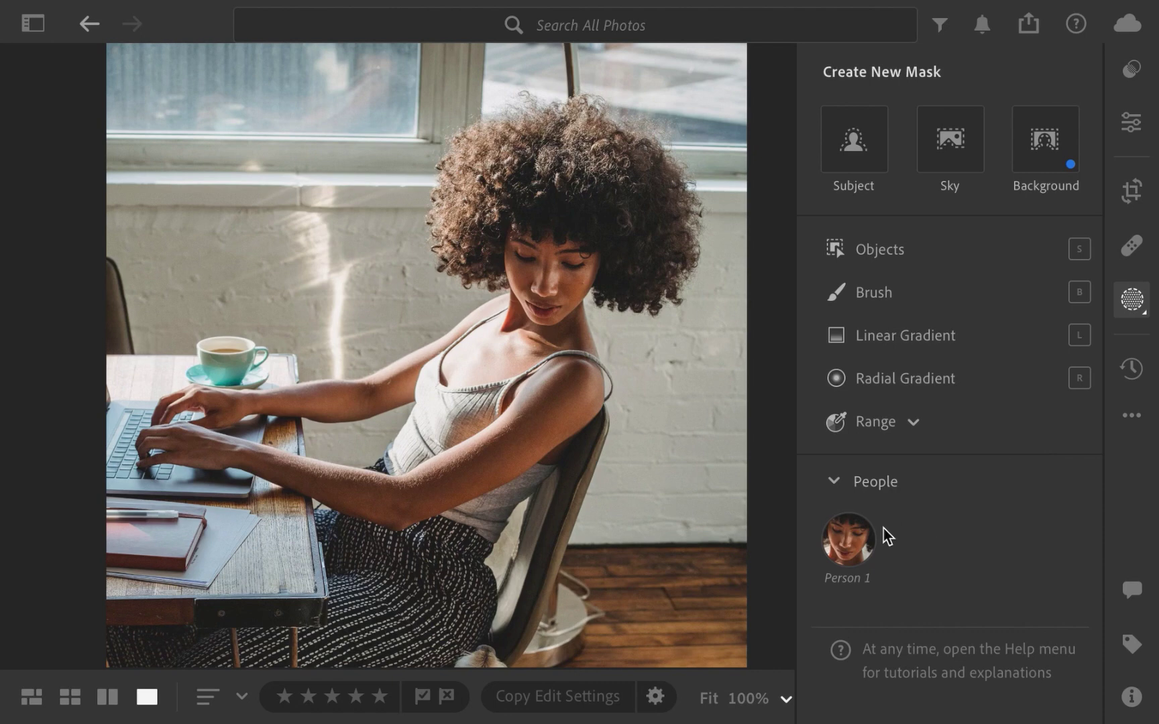
Limit the Person 1 mask to Hair instead of Entire Person and try its Exposure slider
{"action": "mouse_move", "coordinate": [860, 546]}
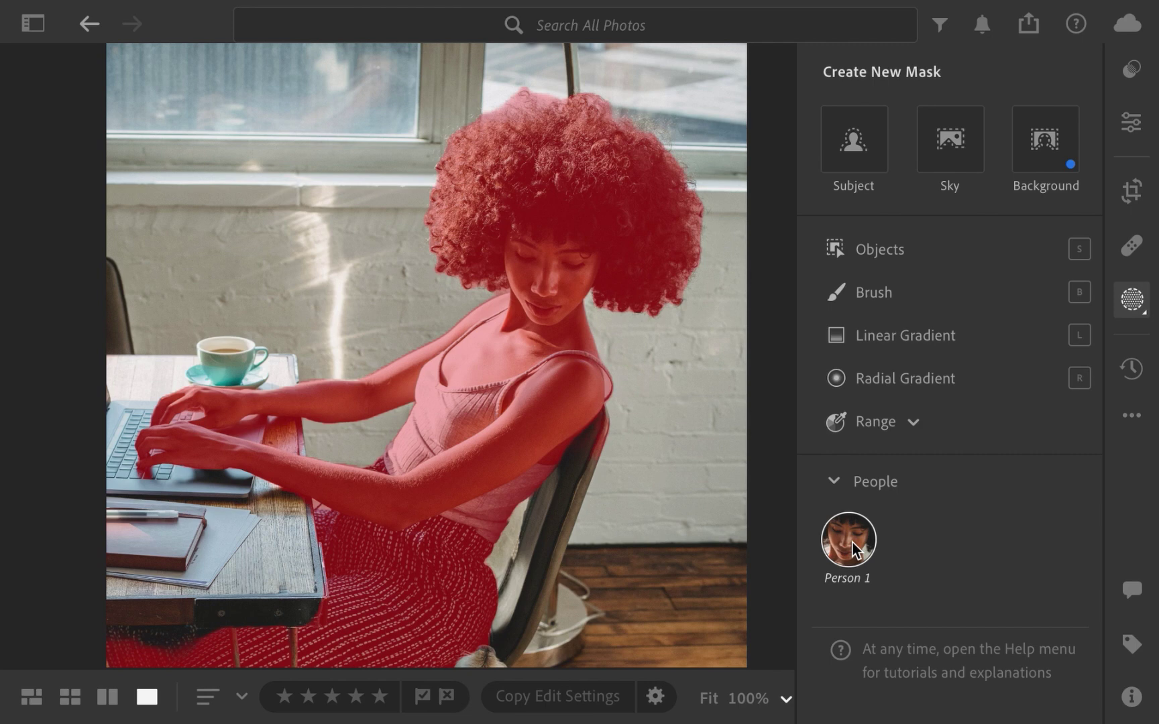
{"action": "left_click", "coordinate": [853, 550]}
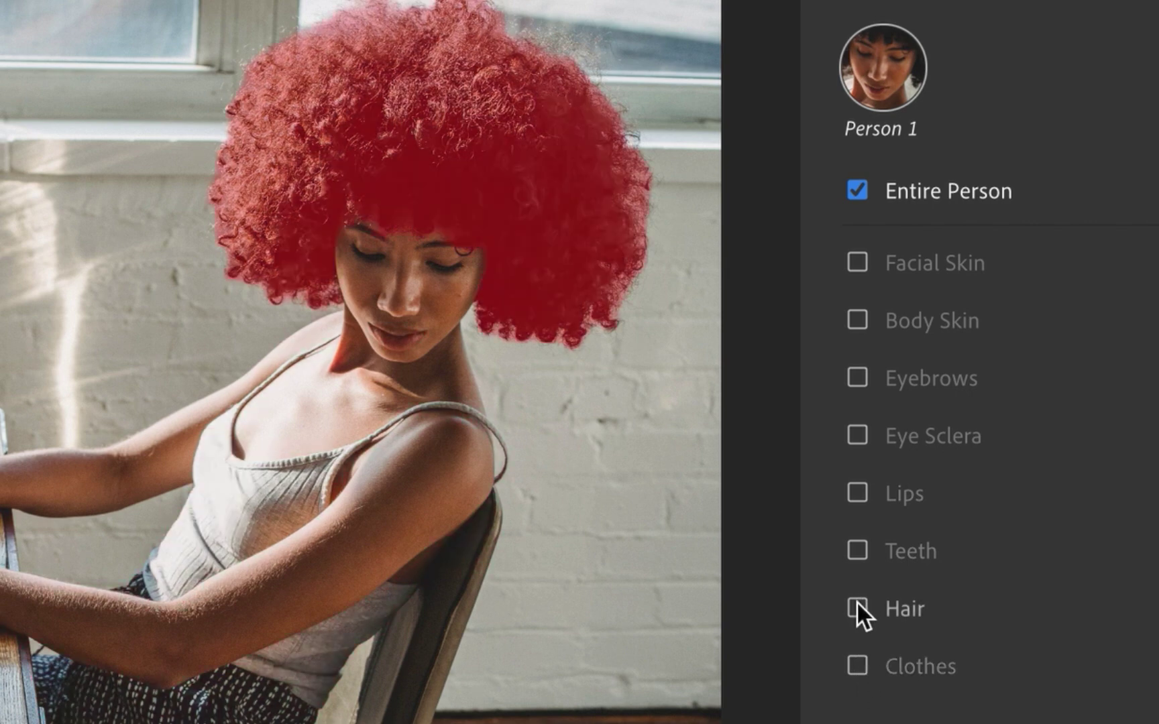
{"action": "left_click", "coordinate": [857, 607]}
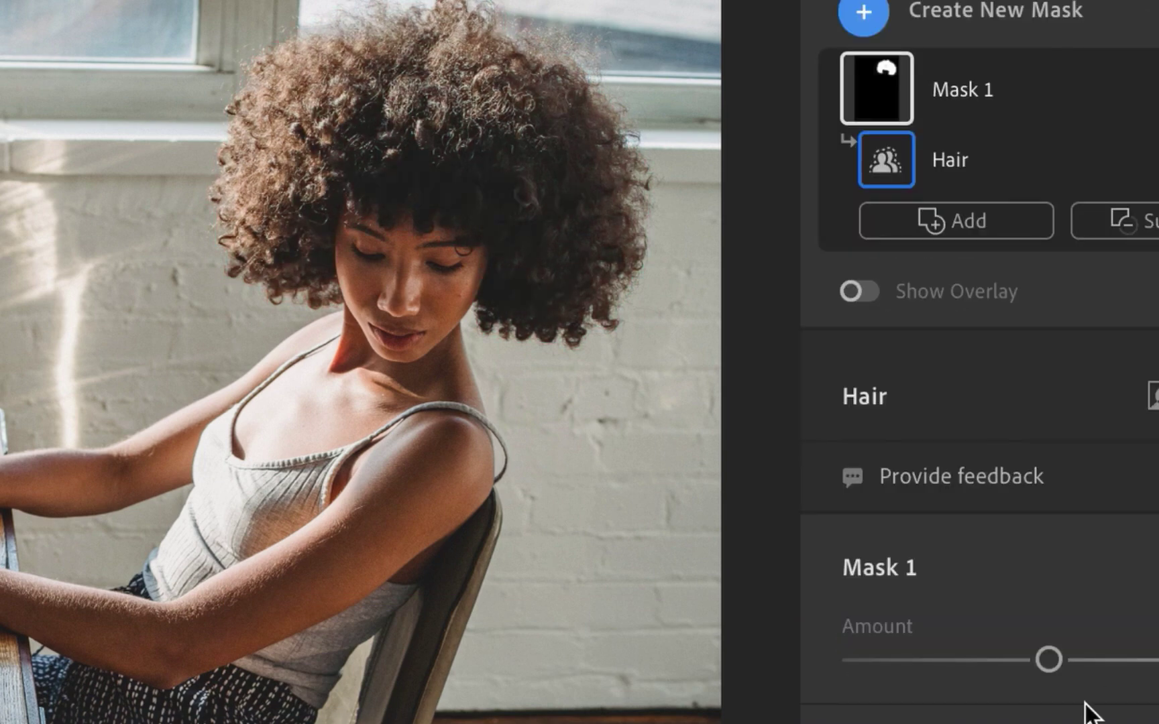
{"action": "scroll", "coordinate": [1073, 637], "scroll_direction": "down", "scroll_amount": 5}
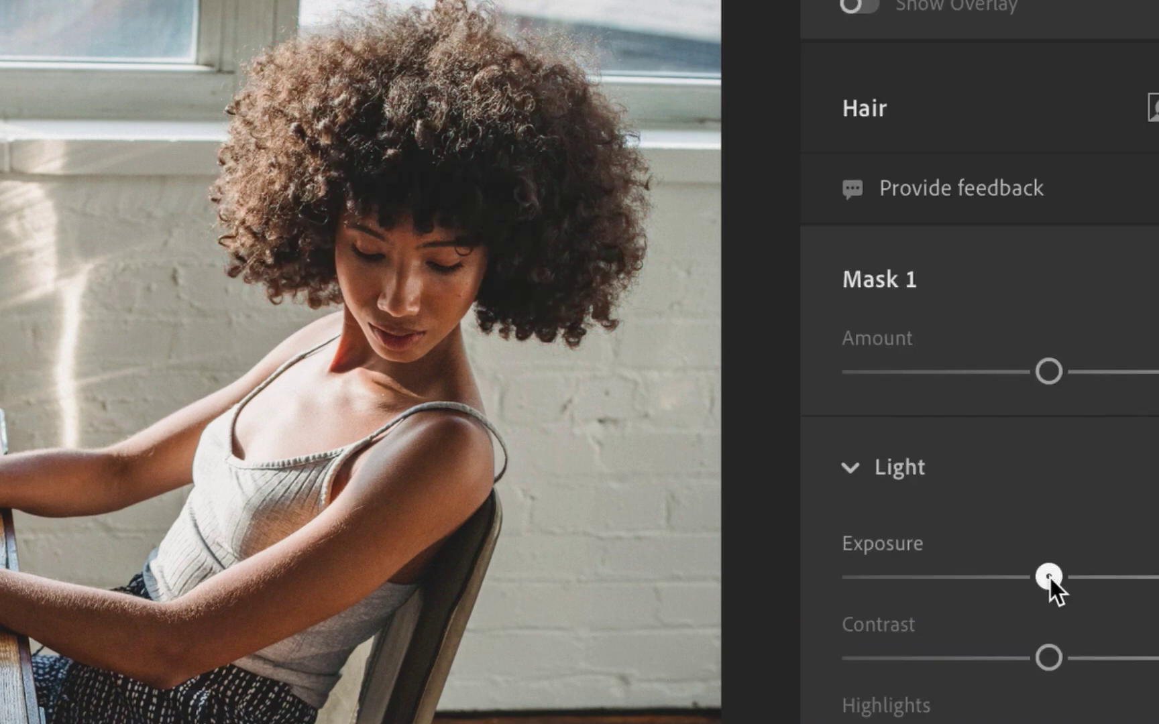
{"action": "left_click_drag", "start_coordinate": [1050, 578], "coordinate": [1081, 594]}
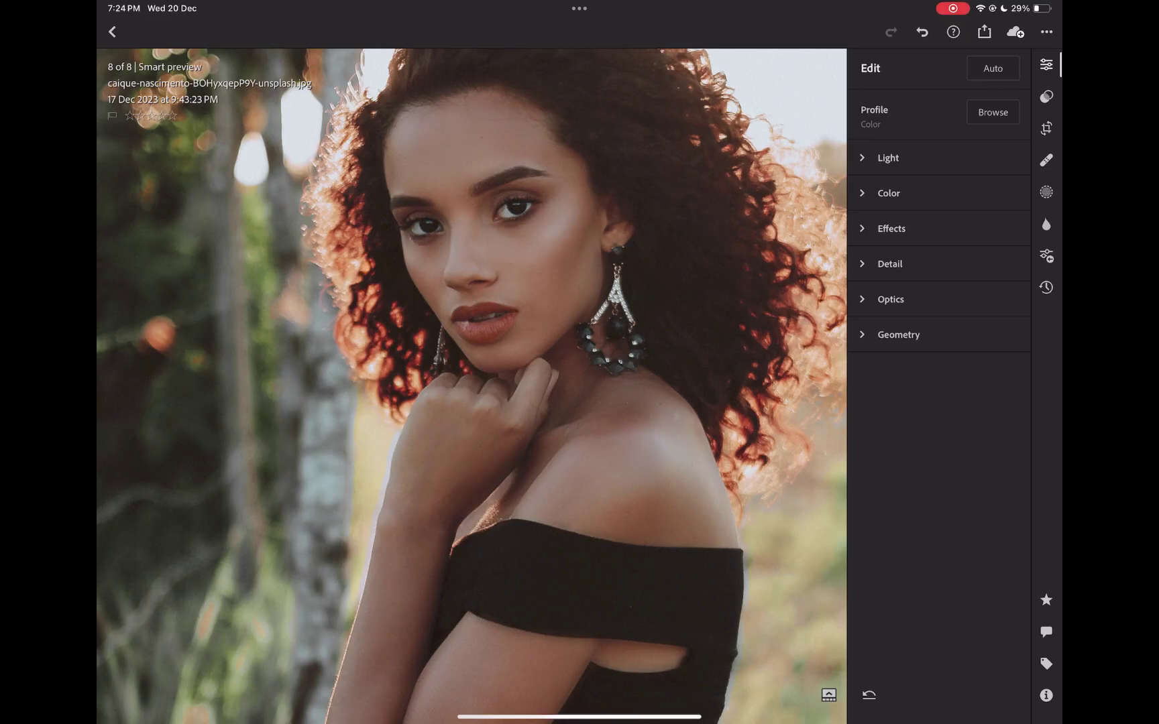
Apply Lens Blur at amount 100 with the focus point on the woman's eye
{"action": "left_click", "coordinate": [1046, 224]}
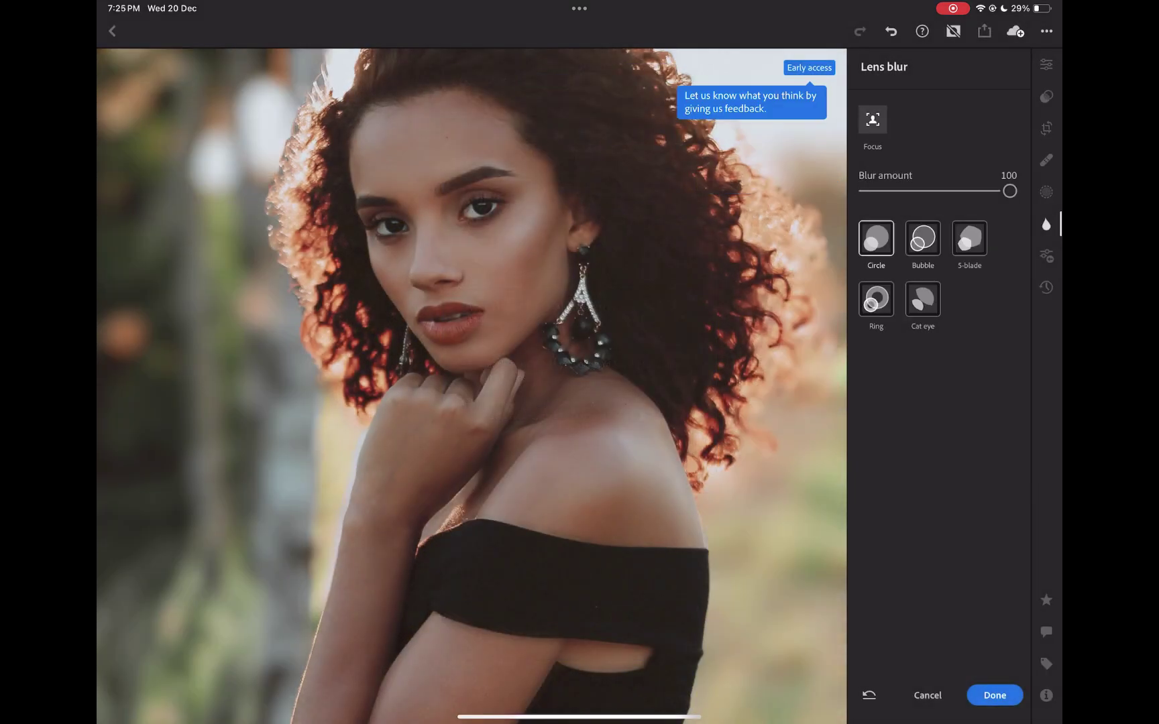
{"action": "left_click_drag", "start_coordinate": [1009, 191], "coordinate": [865, 191]}
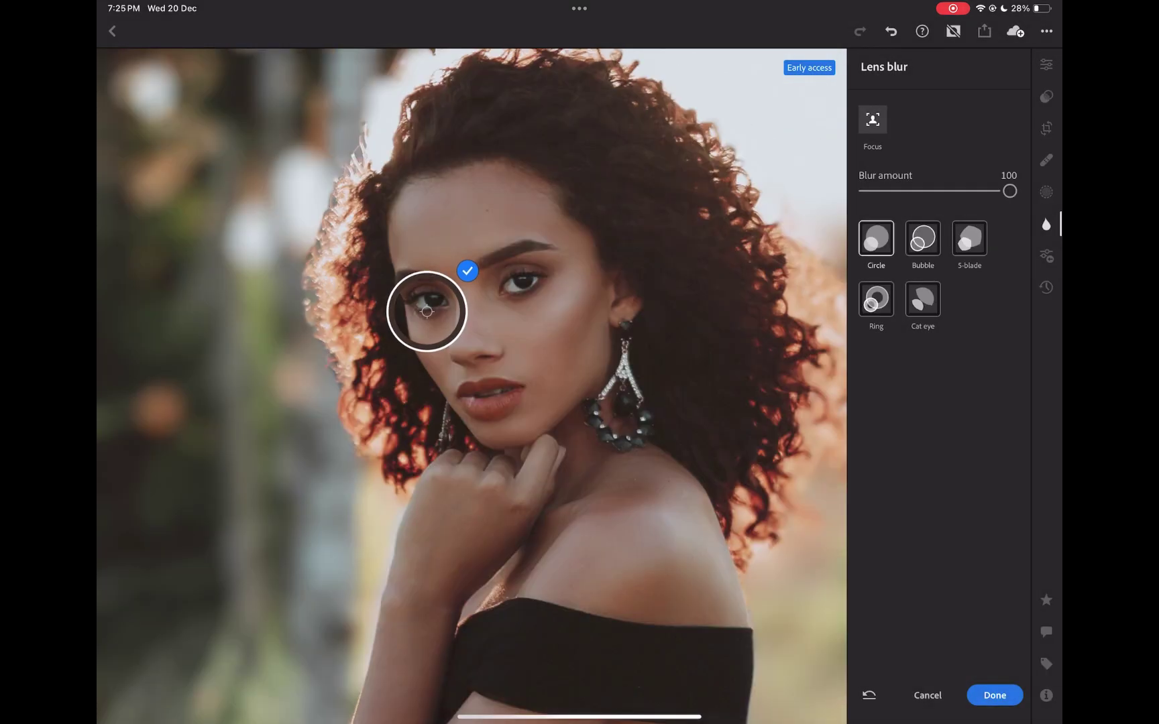
{"action": "mouse_move", "coordinate": [426, 305]}
{"action": "left_mouse_down"}
{"action": "mouse_move", "coordinate": [196, 253]}
{"action": "mouse_move", "coordinate": [414, 292]}
{"action": "mouse_move", "coordinate": [186, 241]}
{"action": "mouse_move", "coordinate": [410, 298]}
{"action": "mouse_move", "coordinate": [181, 266]}
{"action": "mouse_move", "coordinate": [422, 301]}
{"action": "left_mouse_up"}
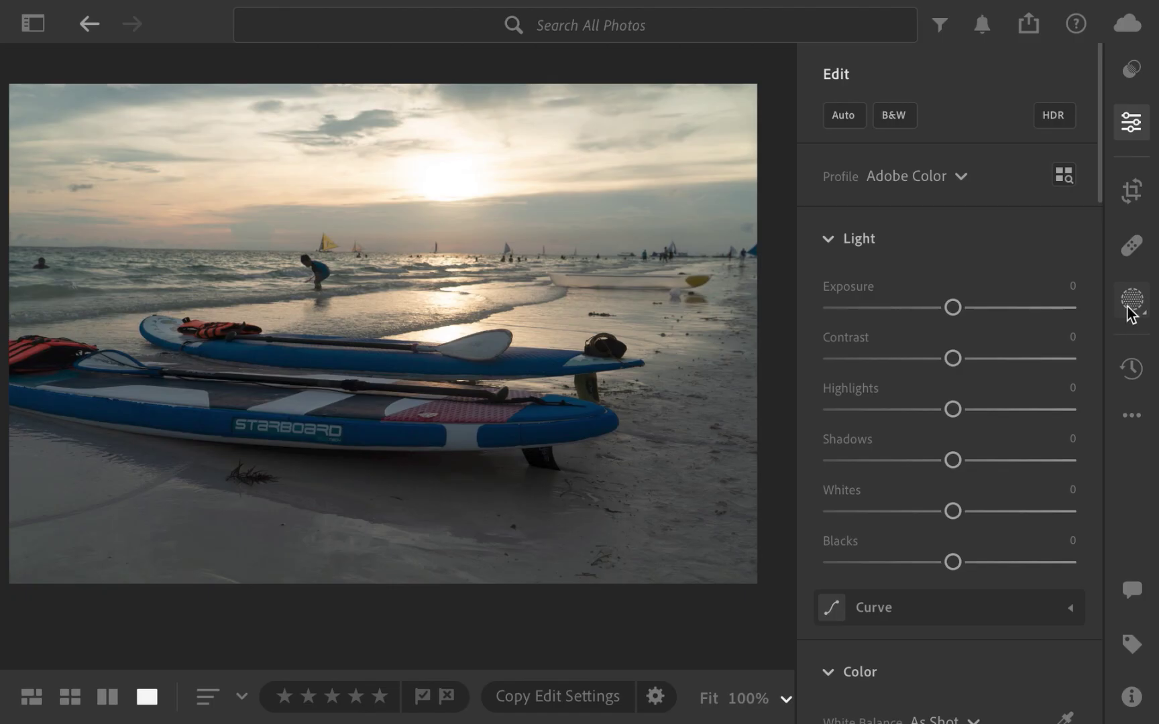
Add a slightly angled linear gradient over the beach and boats, raising its Shadows to +63
{"action": "left_click", "coordinate": [1131, 301]}
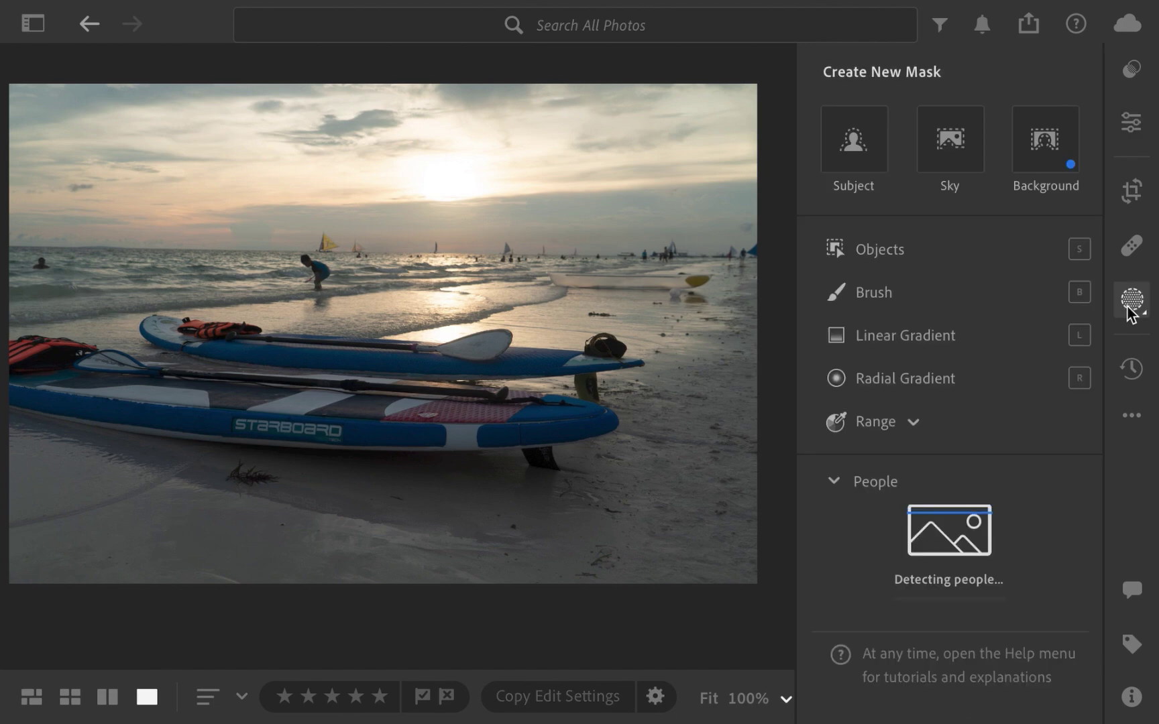
{"action": "left_click", "coordinate": [937, 353]}
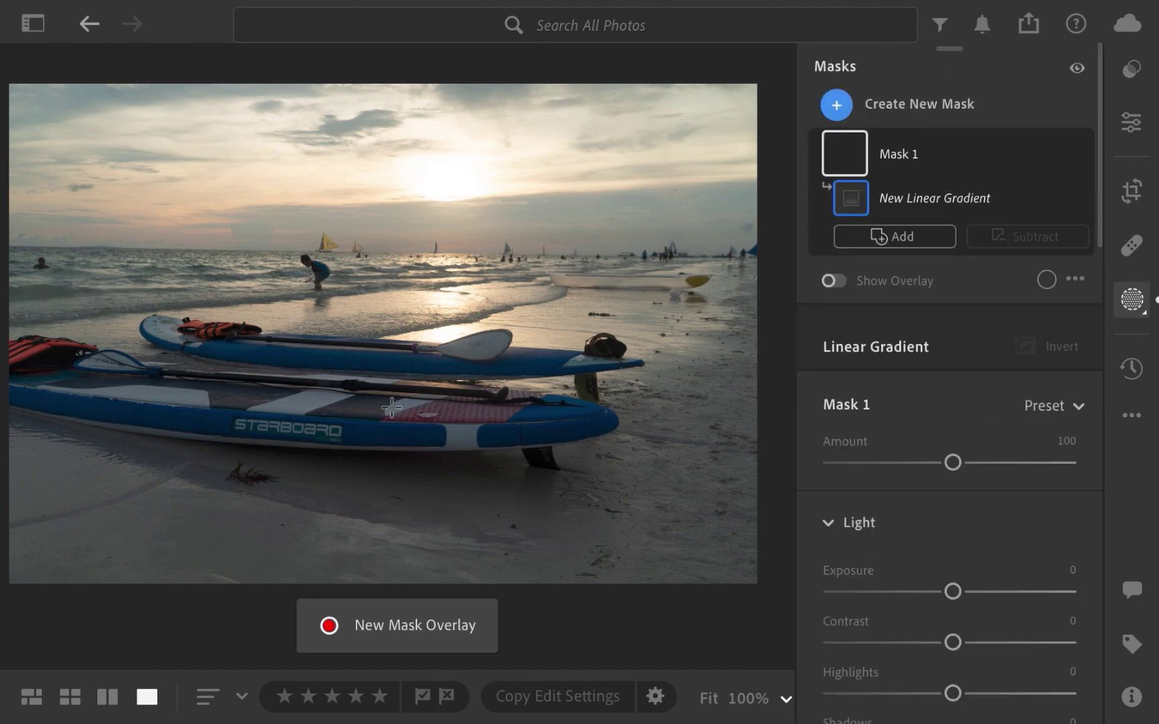
{"action": "left_click_drag", "start_coordinate": [373, 442], "coordinate": [369, 313]}
{"action": "mouse_move", "coordinate": [373, 301]}
{"action": "left_mouse_down"}
{"action": "mouse_move", "coordinate": [389, 299]}
{"action": "mouse_move", "coordinate": [372, 298]}
{"action": "left_mouse_up"}
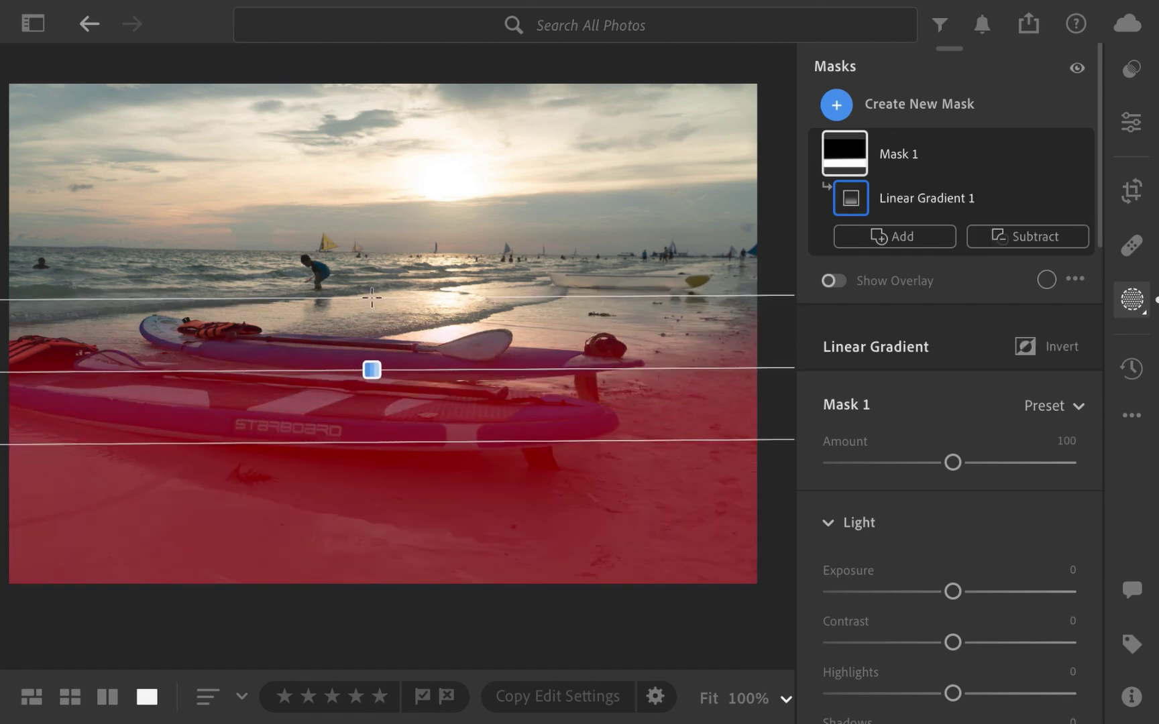
{"action": "scroll", "coordinate": [964, 476], "scroll_direction": "down", "scroll_amount": 5}
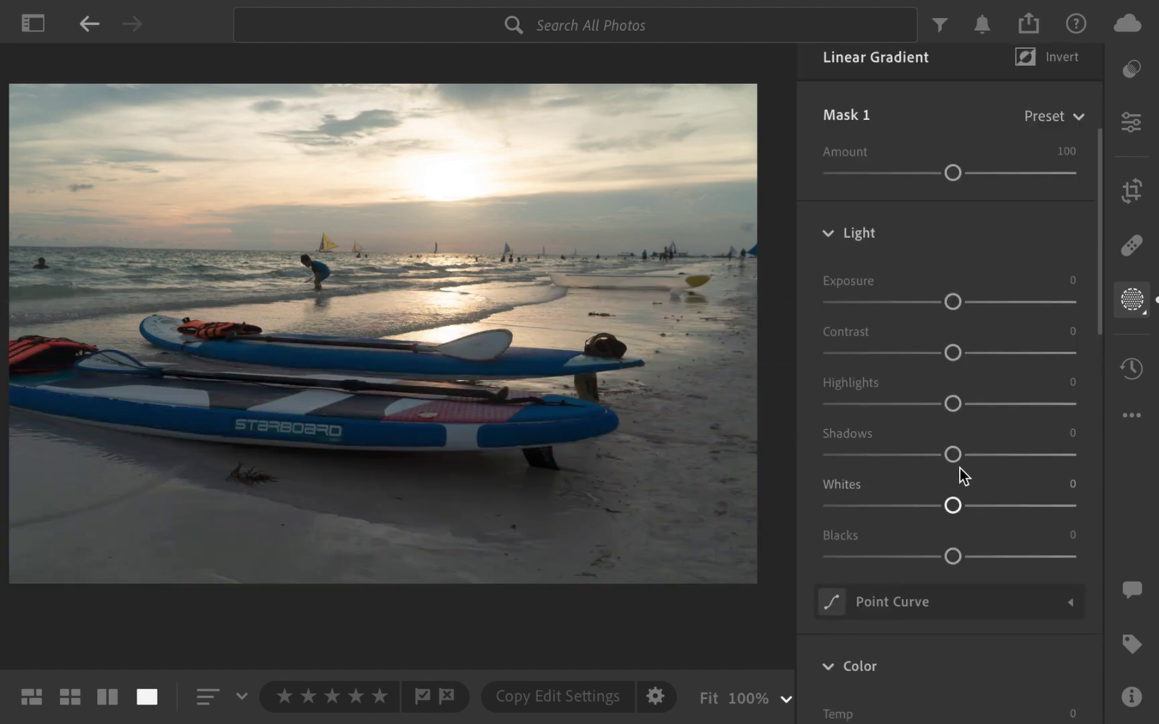
{"action": "left_click_drag", "start_coordinate": [992, 461], "coordinate": [1051, 461]}
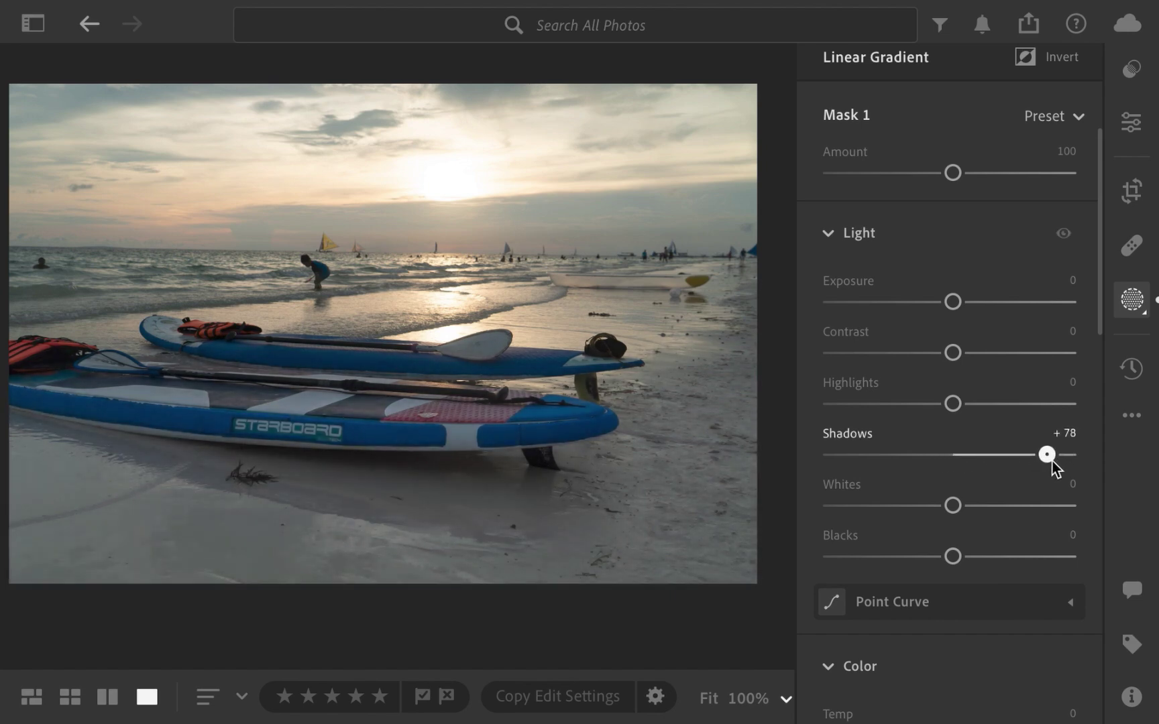
{"action": "left_click_drag", "start_coordinate": [982, 473], "coordinate": [1037, 480]}
Create a second linear gradient mask spanning the sky from the top down to the horizon
{"action": "key", "text": "m"}
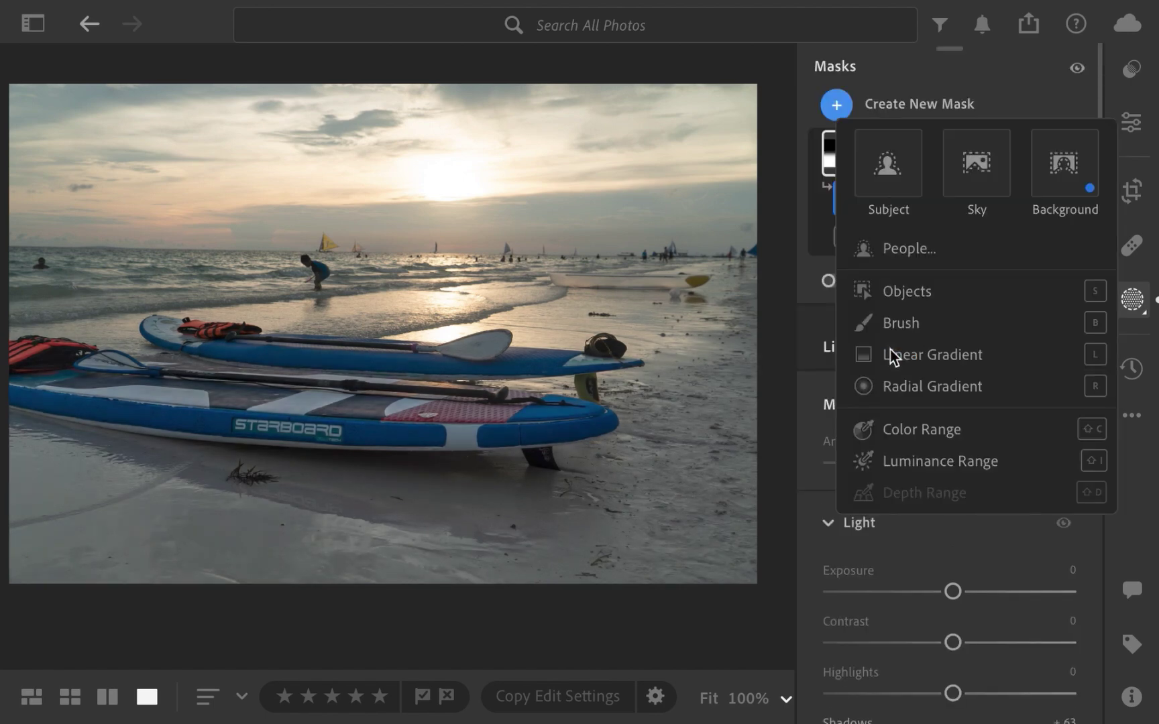
{"action": "left_click", "coordinate": [893, 354]}
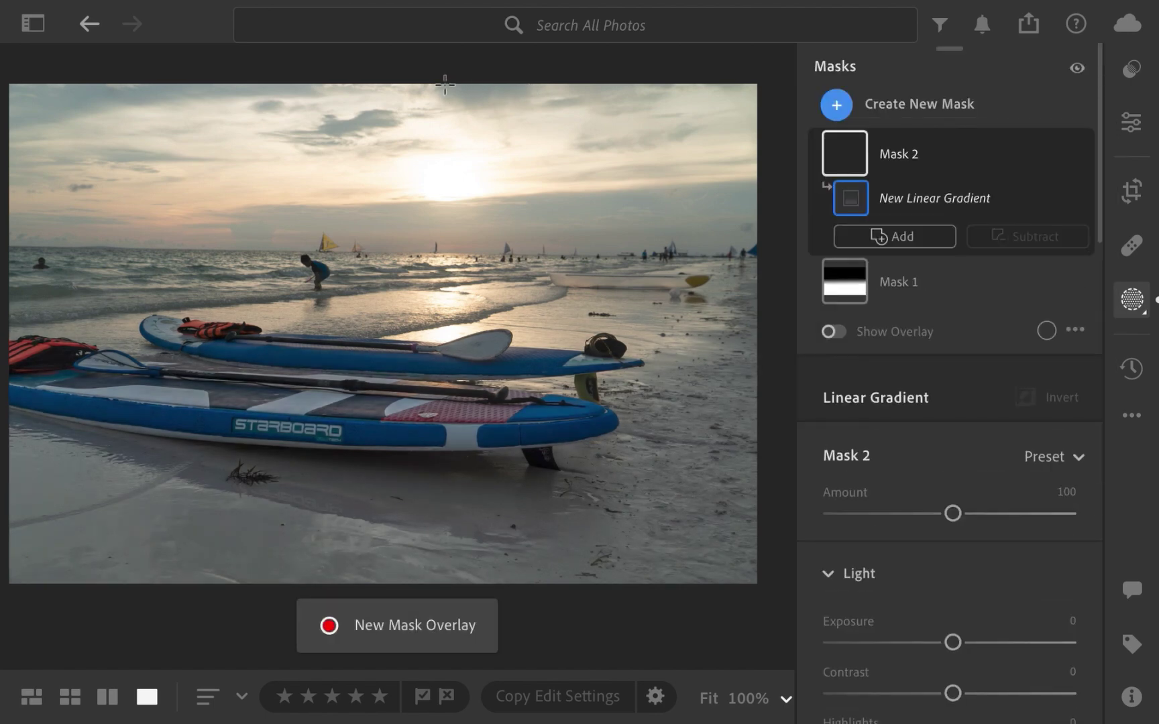
{"action": "left_click_drag", "start_coordinate": [444, 84], "coordinate": [443, 363]}
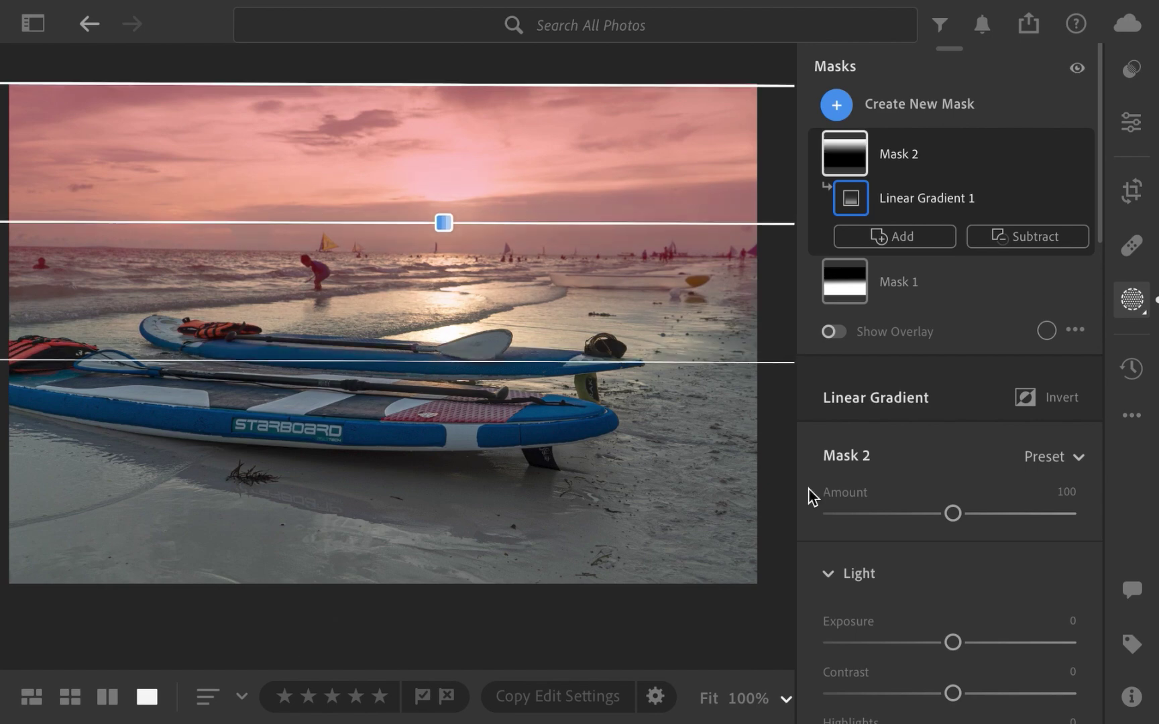
{"action": "scroll", "coordinate": [915, 598], "scroll_direction": "down", "scroll_amount": 3}
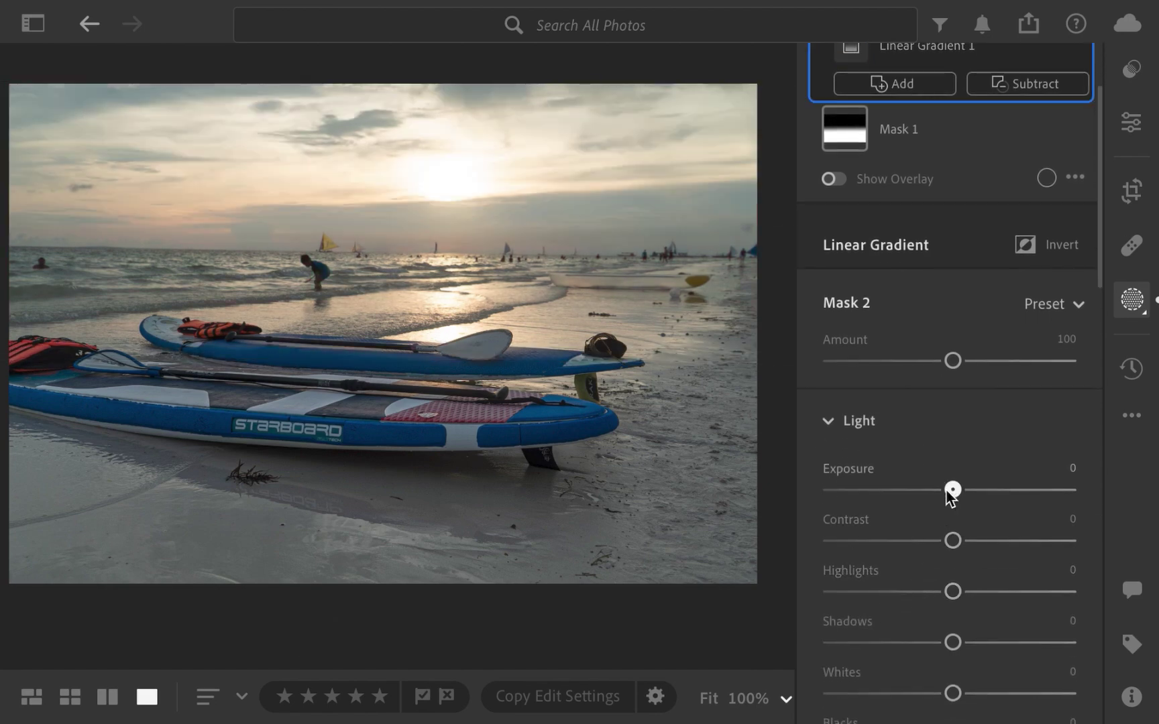
Give the sky gradient Exposure -0.68, Highlights -53 and Dehaze +9, then compare with the original
{"action": "mouse_move", "coordinate": [931, 493]}
{"action": "left_mouse_down"}
{"action": "mouse_move", "coordinate": [950, 498]}
{"action": "mouse_move", "coordinate": [925, 501]}
{"action": "left_mouse_up"}
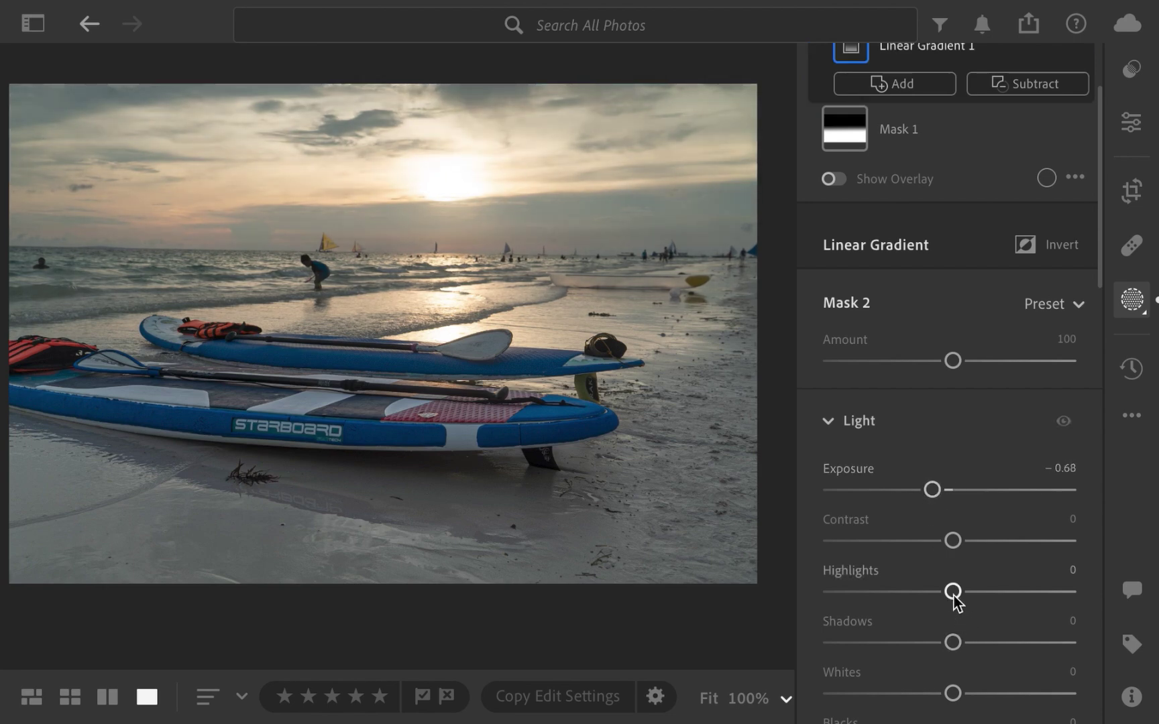
{"action": "left_click_drag", "start_coordinate": [953, 592], "coordinate": [855, 592]}
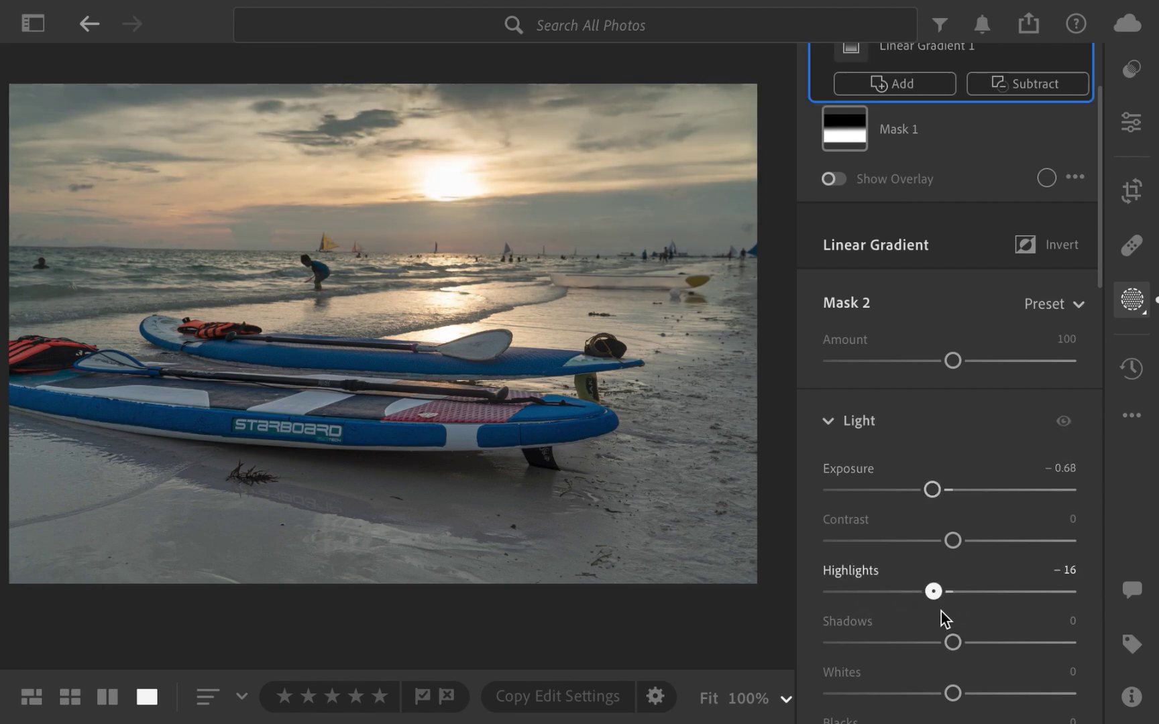
{"action": "left_click_drag", "start_coordinate": [944, 617], "coordinate": [892, 620]}
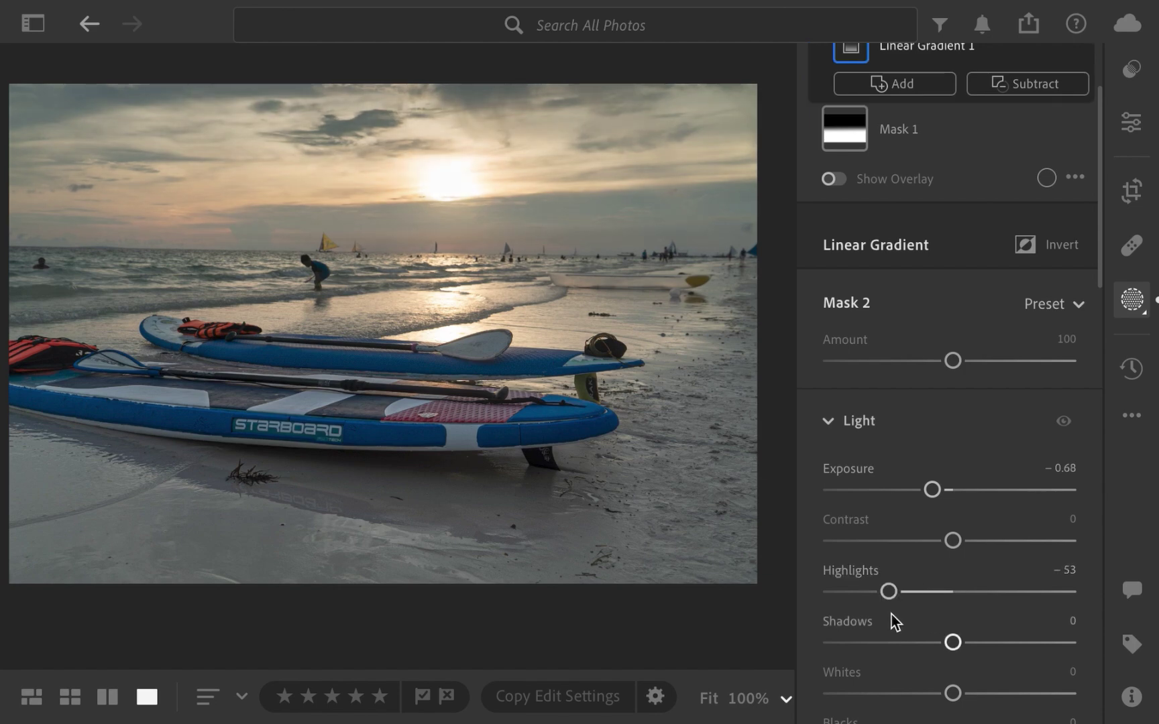
{"action": "scroll", "coordinate": [899, 627], "scroll_direction": "down", "scroll_amount": 15}
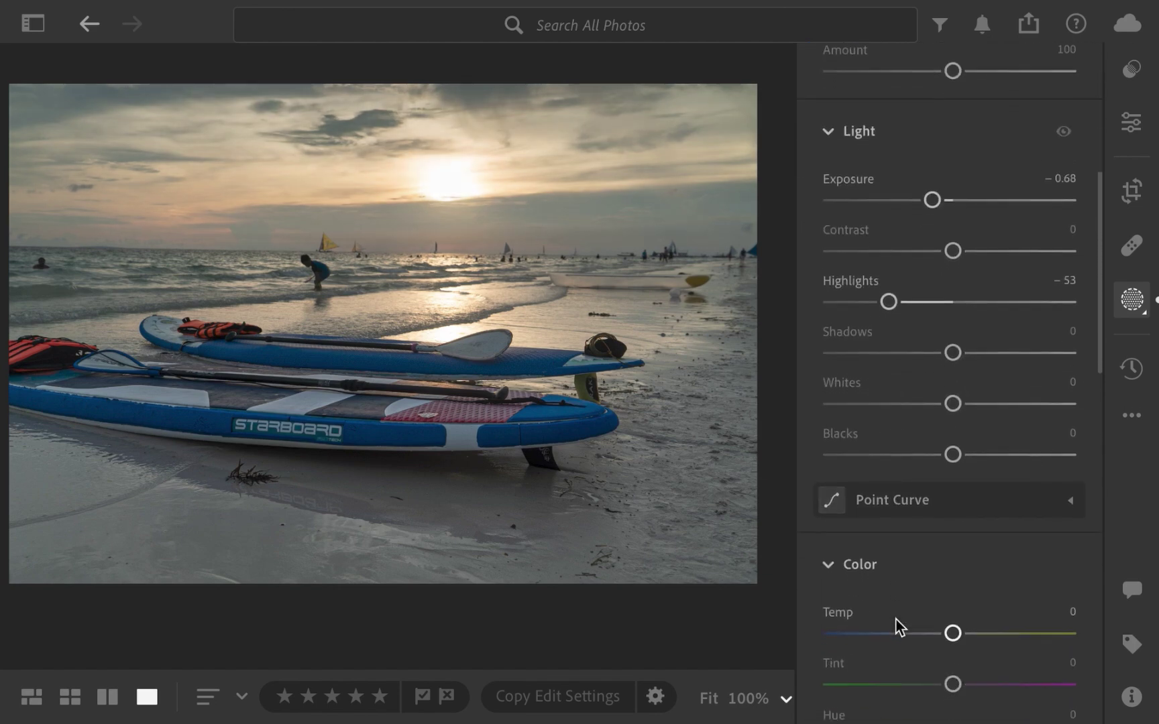
{"action": "scroll", "coordinate": [899, 627], "scroll_direction": "down", "scroll_amount": 5}
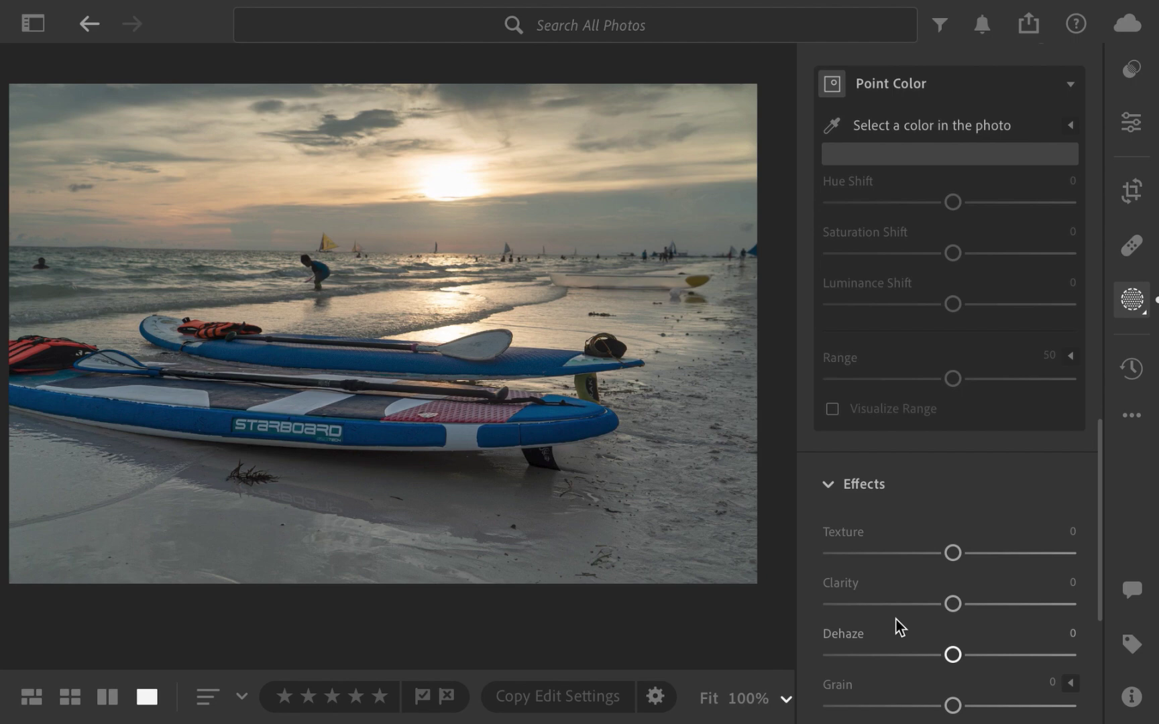
{"action": "scroll", "coordinate": [900, 627], "scroll_direction": "down", "scroll_amount": 2}
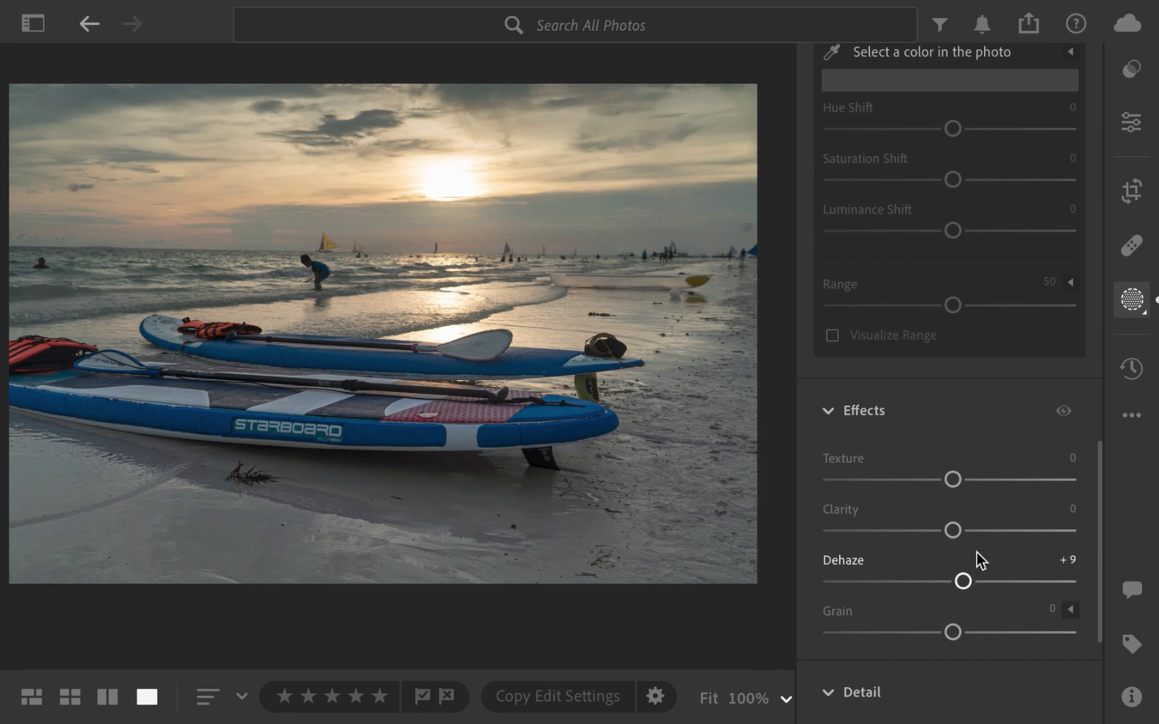
{"action": "scroll", "coordinate": [977, 553], "scroll_direction": "down", "scroll_amount": 1}
{"action": "key", "text": "backslash"}
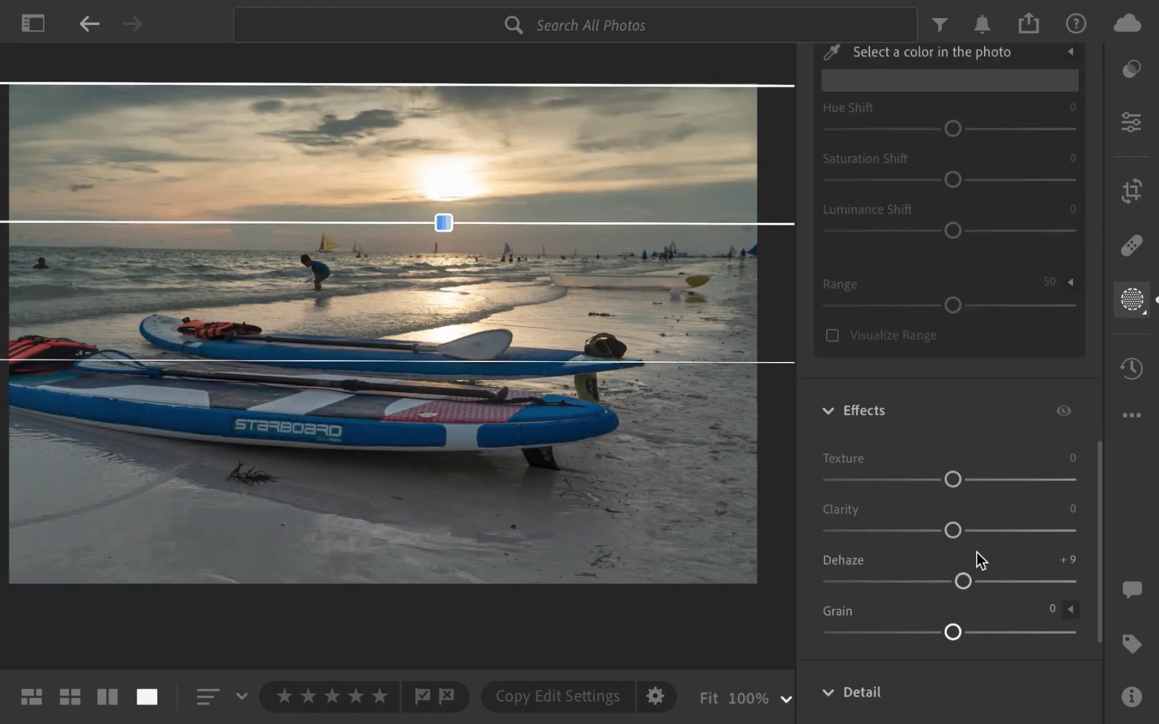